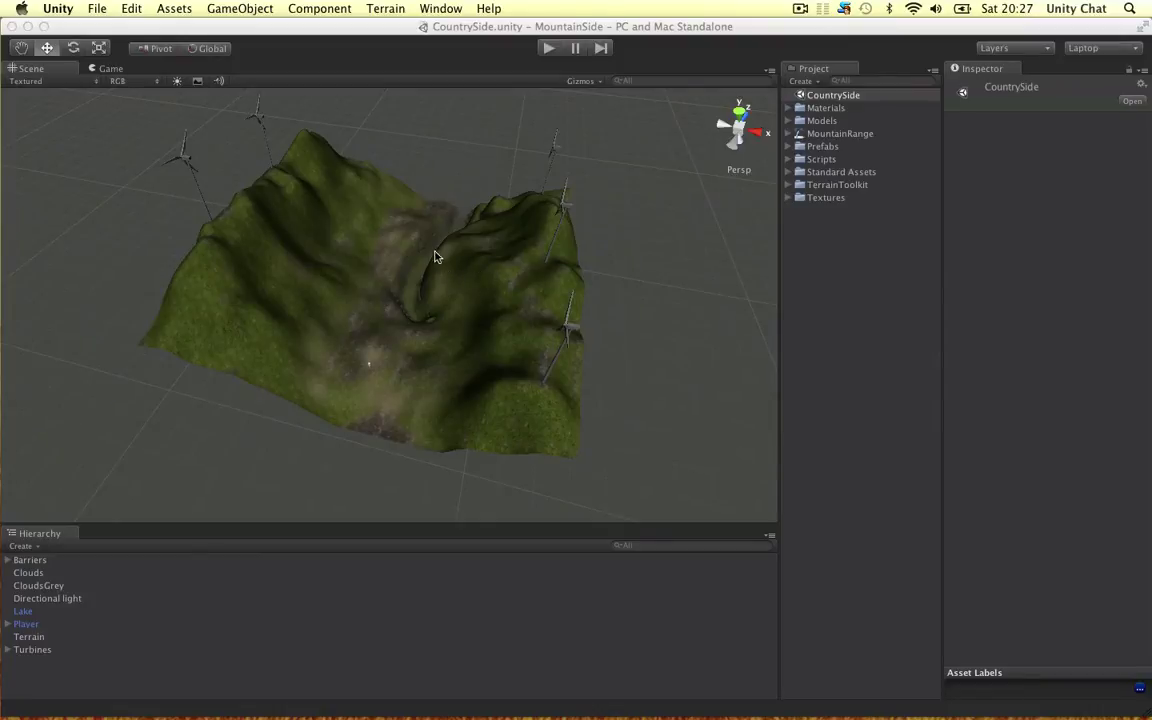
- Enable the scene view's sky and fog effects and look over the finished mountain terrain
scroll(431, 260, up, 4)
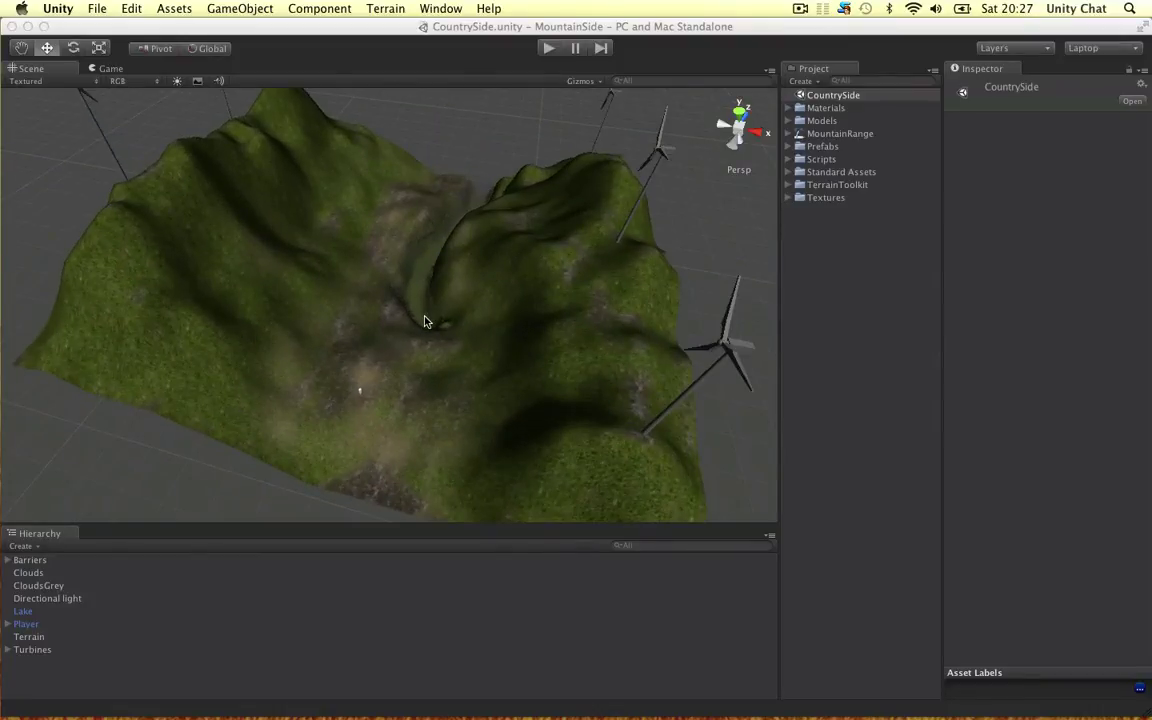
click(198, 81)
alt+drag(337, 157, 366, 251)
key(w)
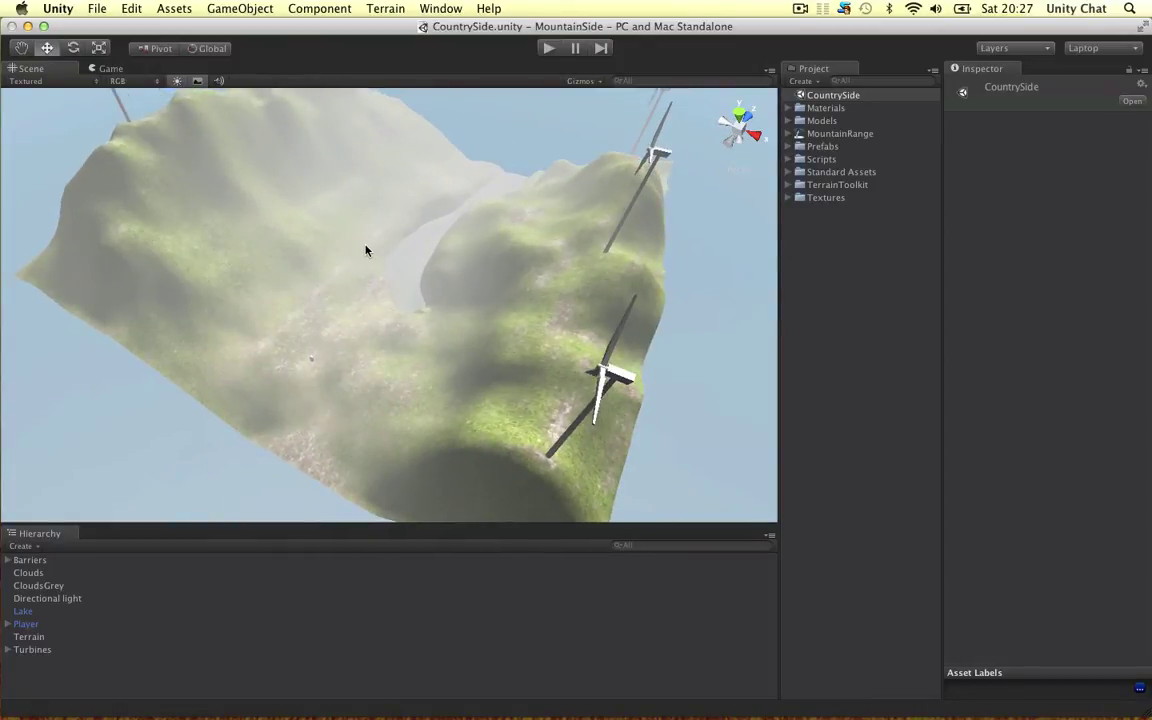
alt+drag(366, 251, 418, 220)
- Play the CountrySide scene and move the player around the lake to examine the water and surrounding hills
click(549, 48)
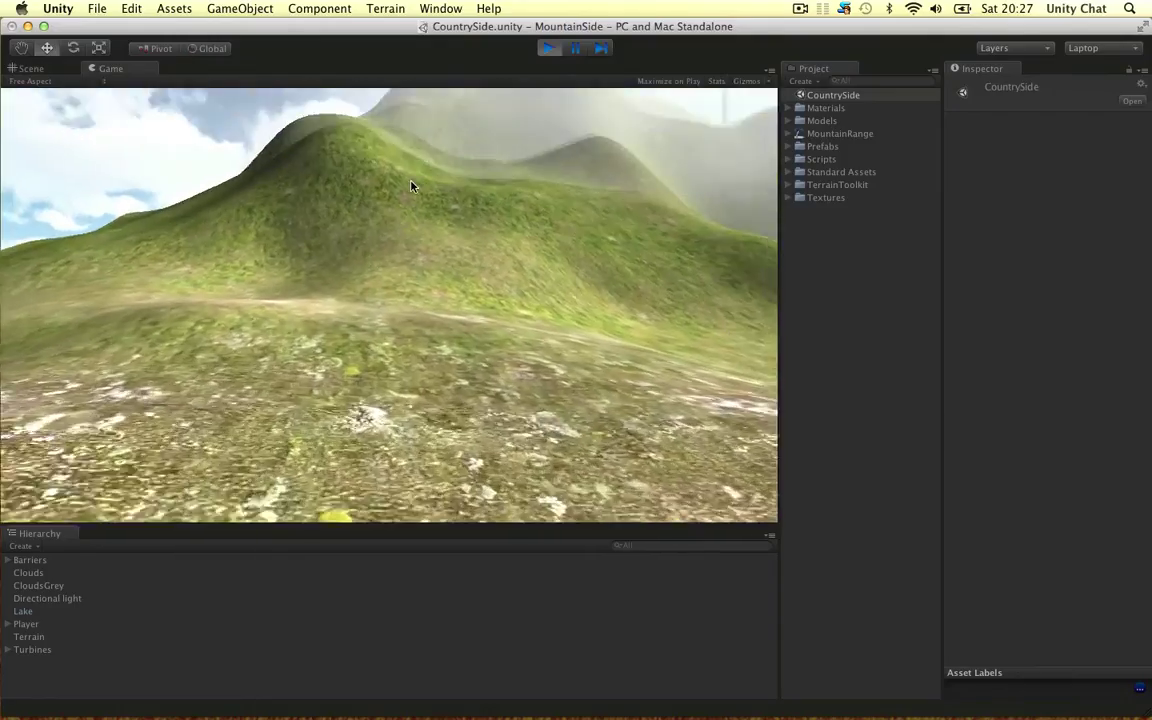
key(w)
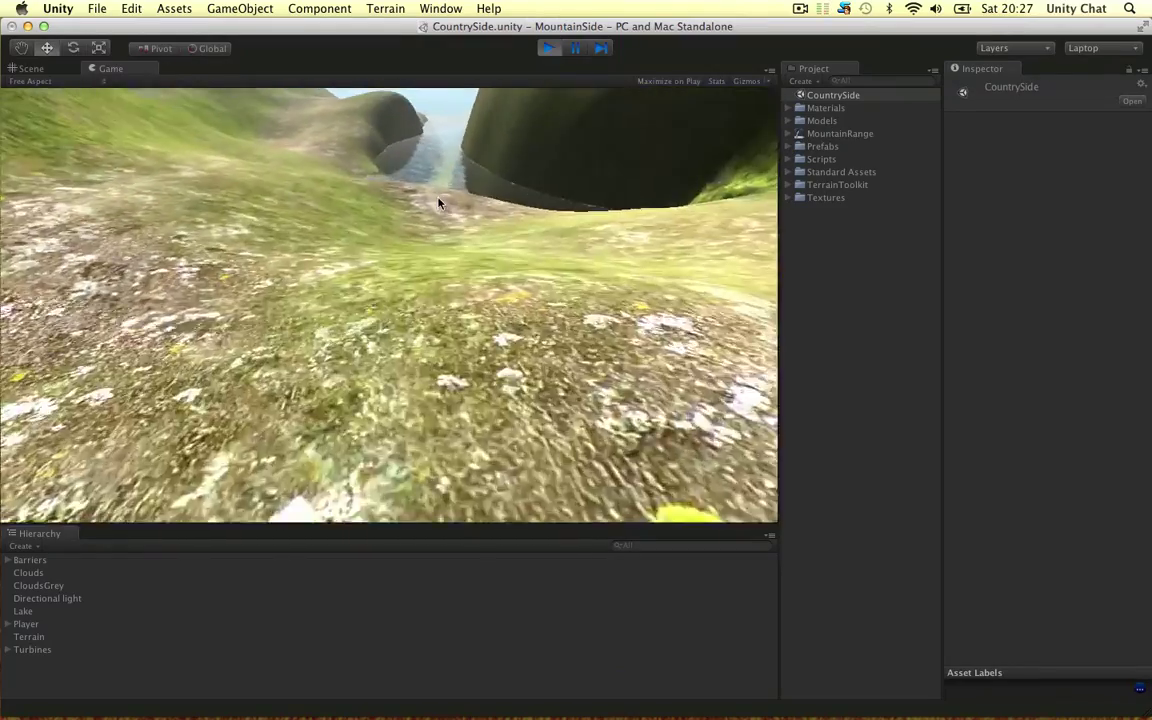
key(w)
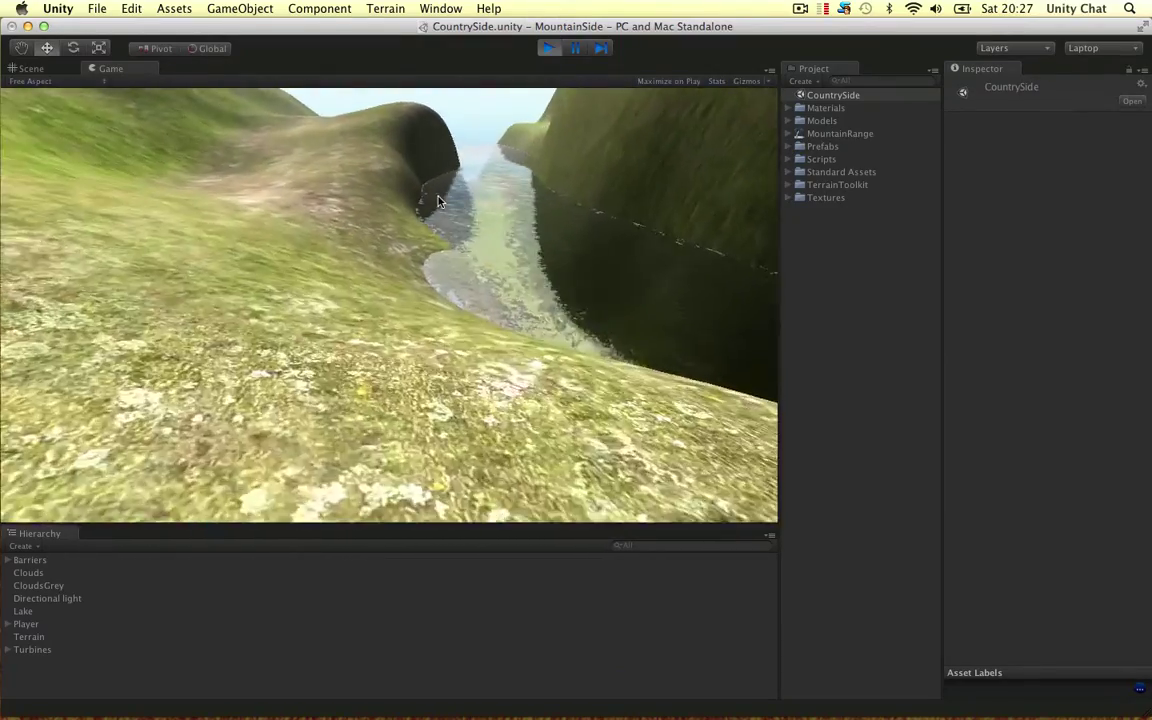
key(w)
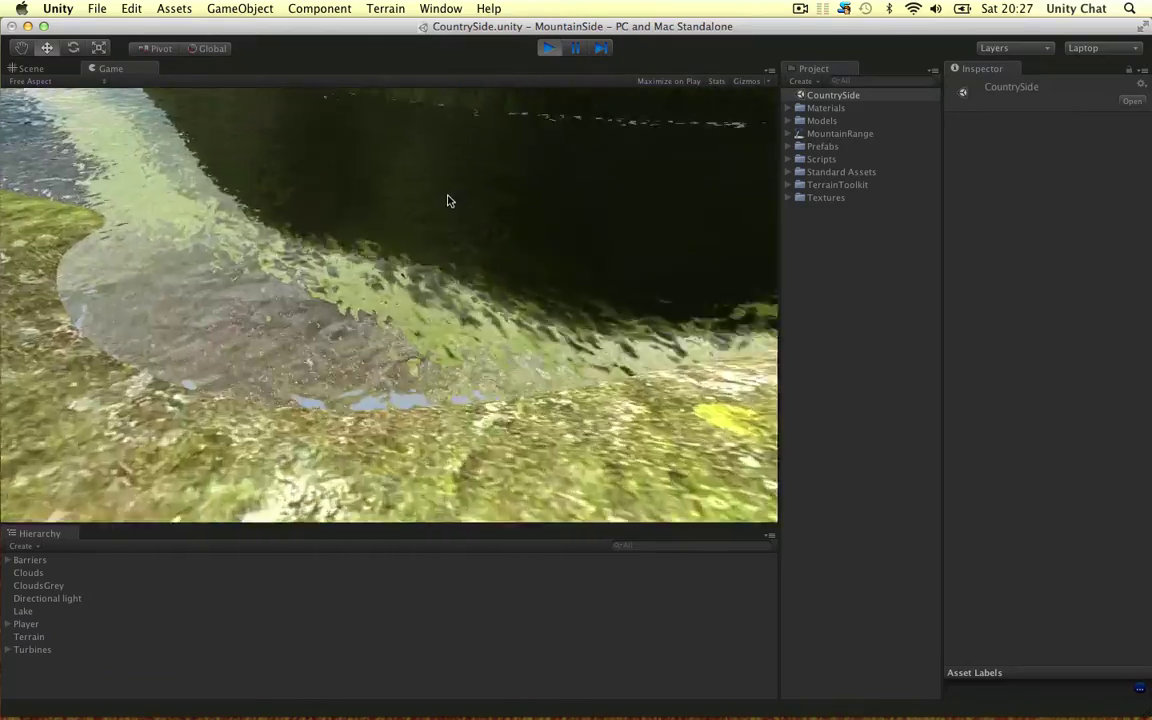
key(w)
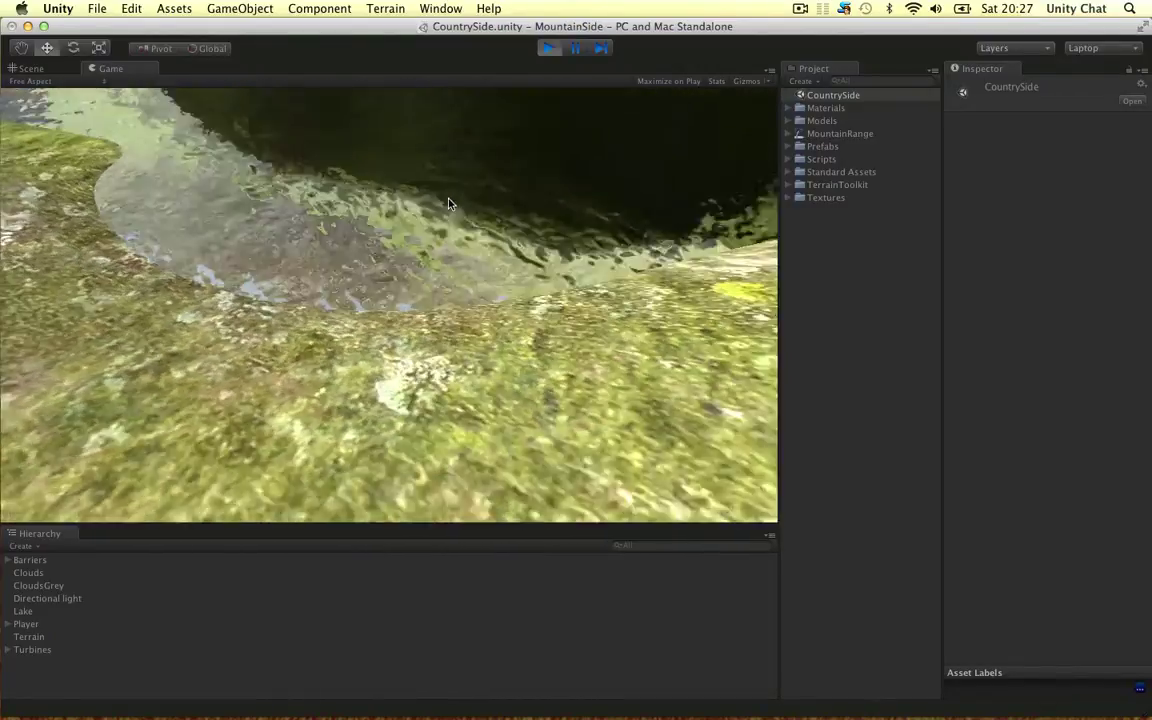
key(w)
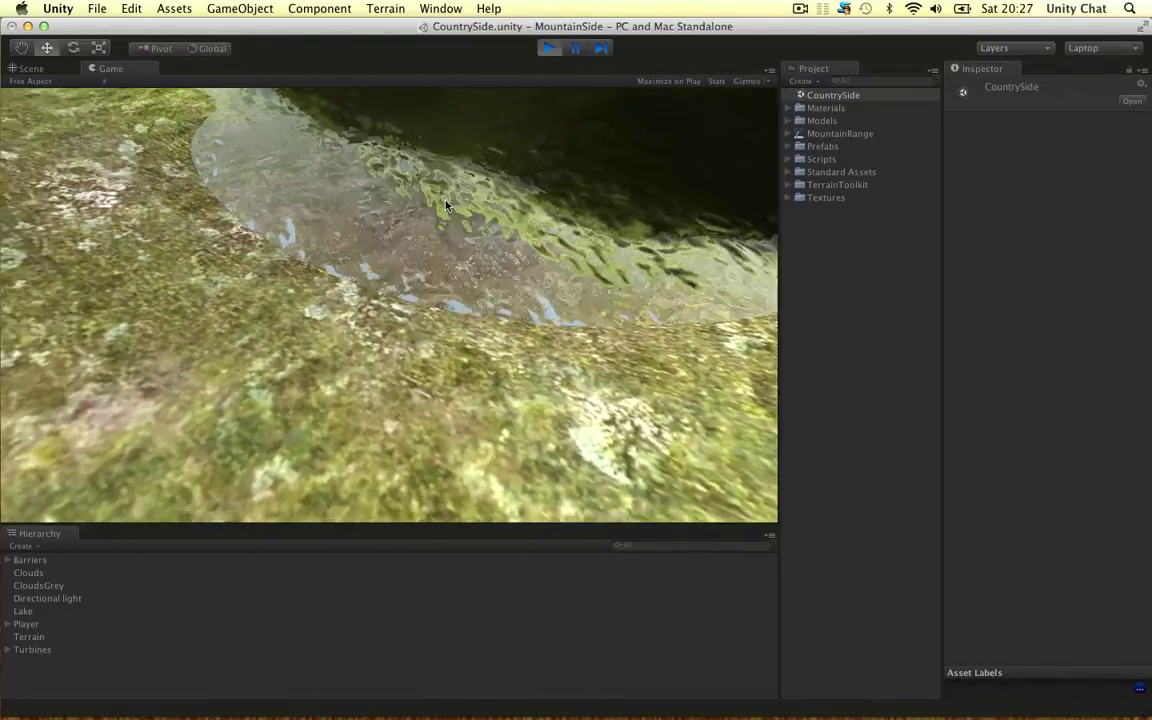
key(w)
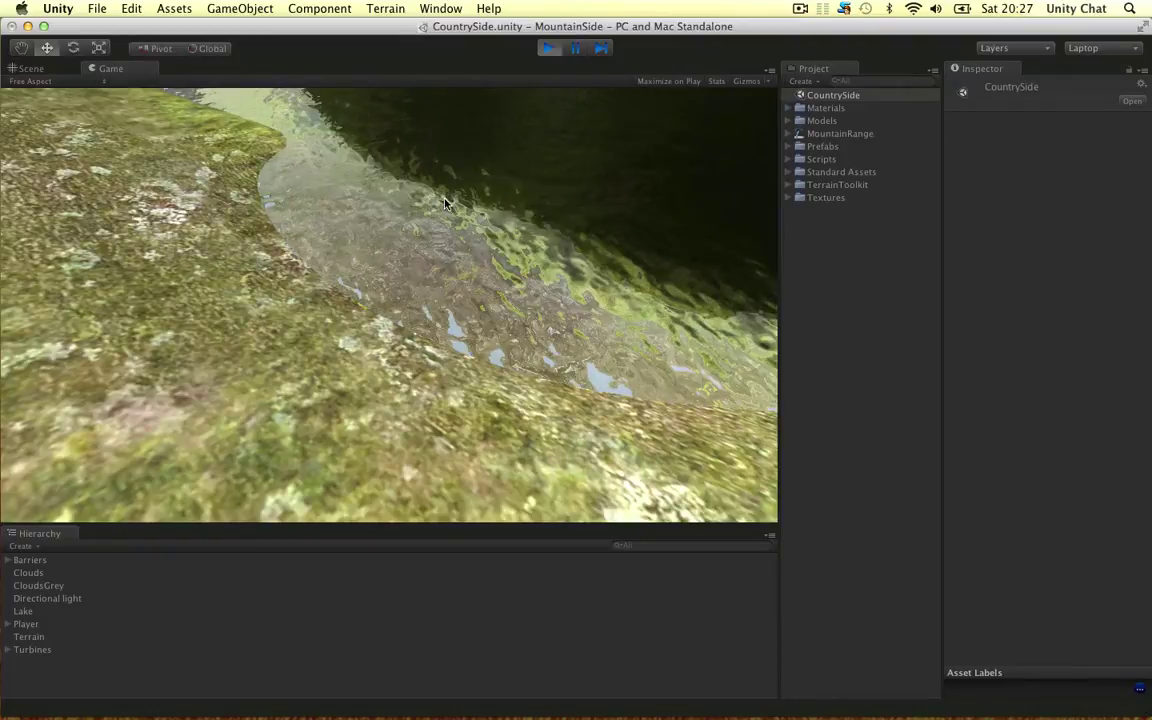
key(w)
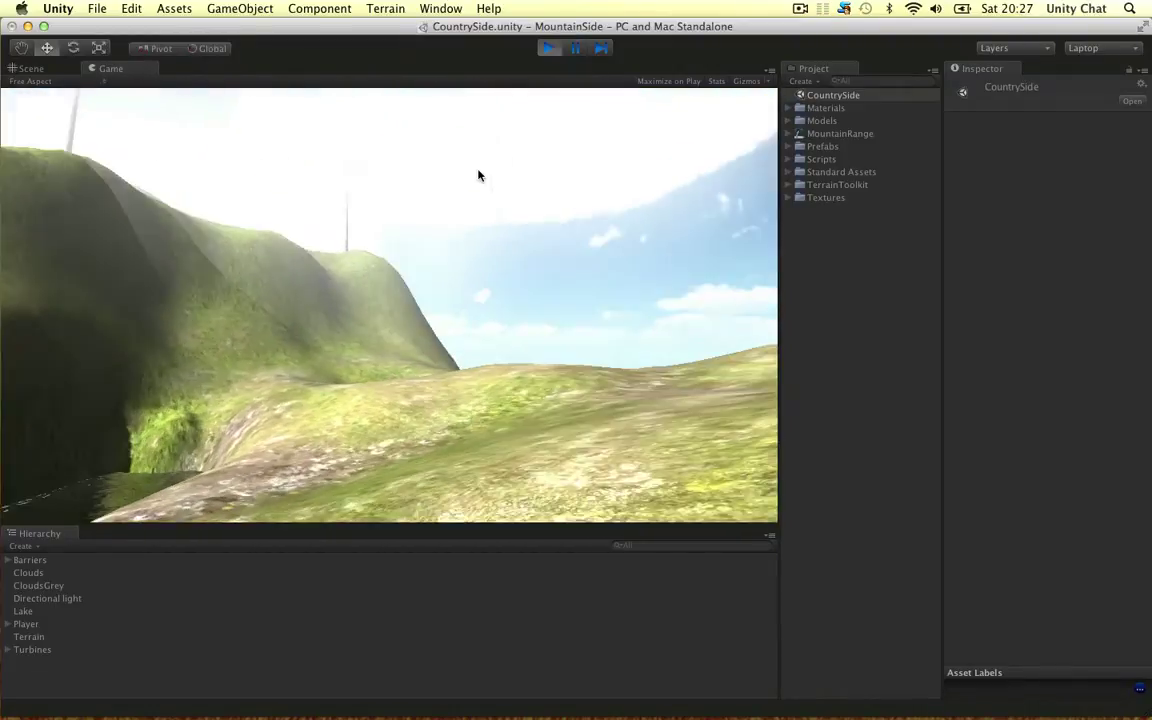
key(w)
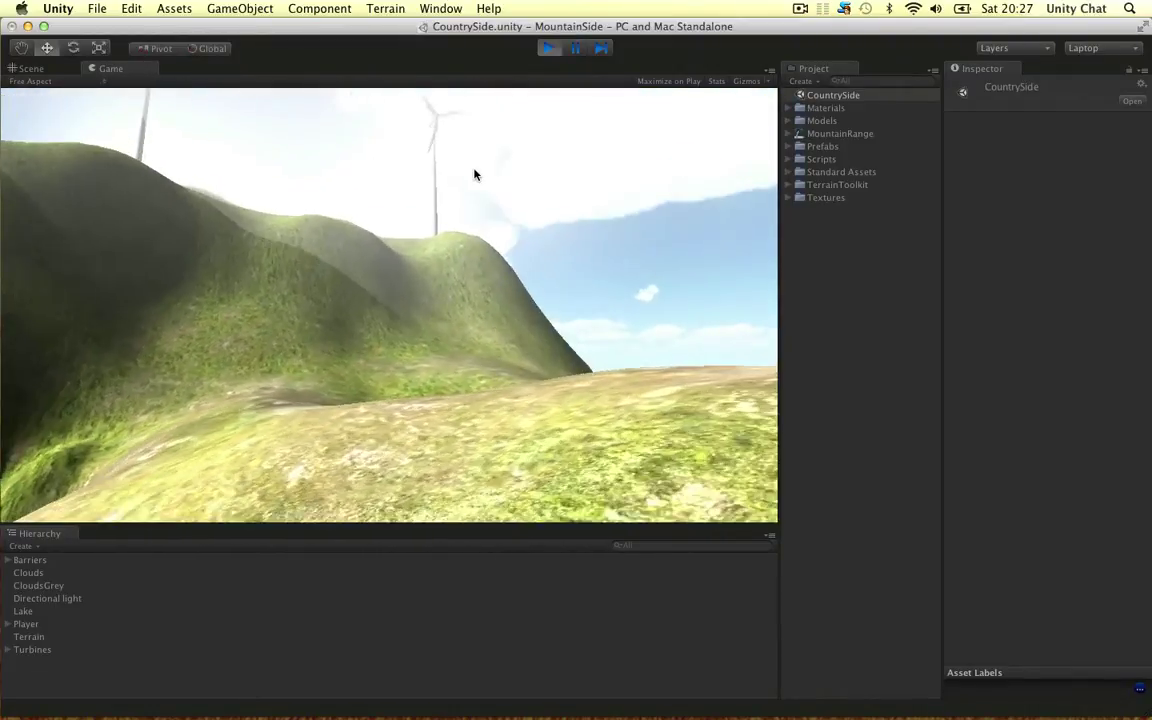
key(w)
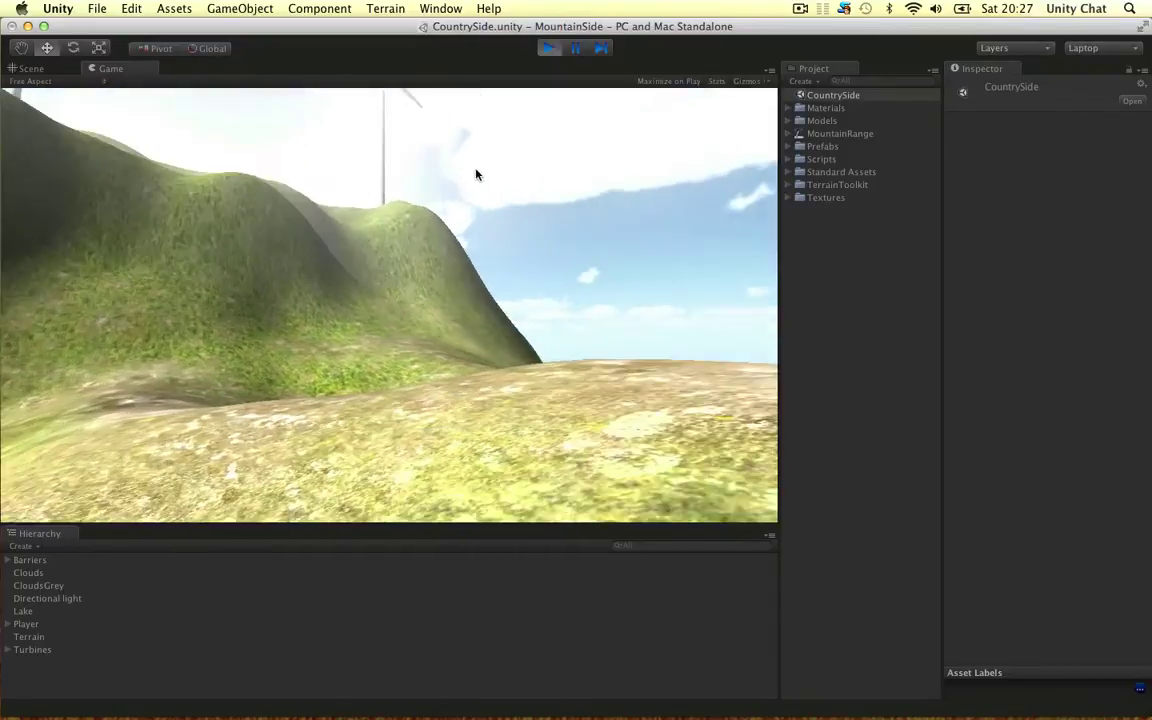
key(w)
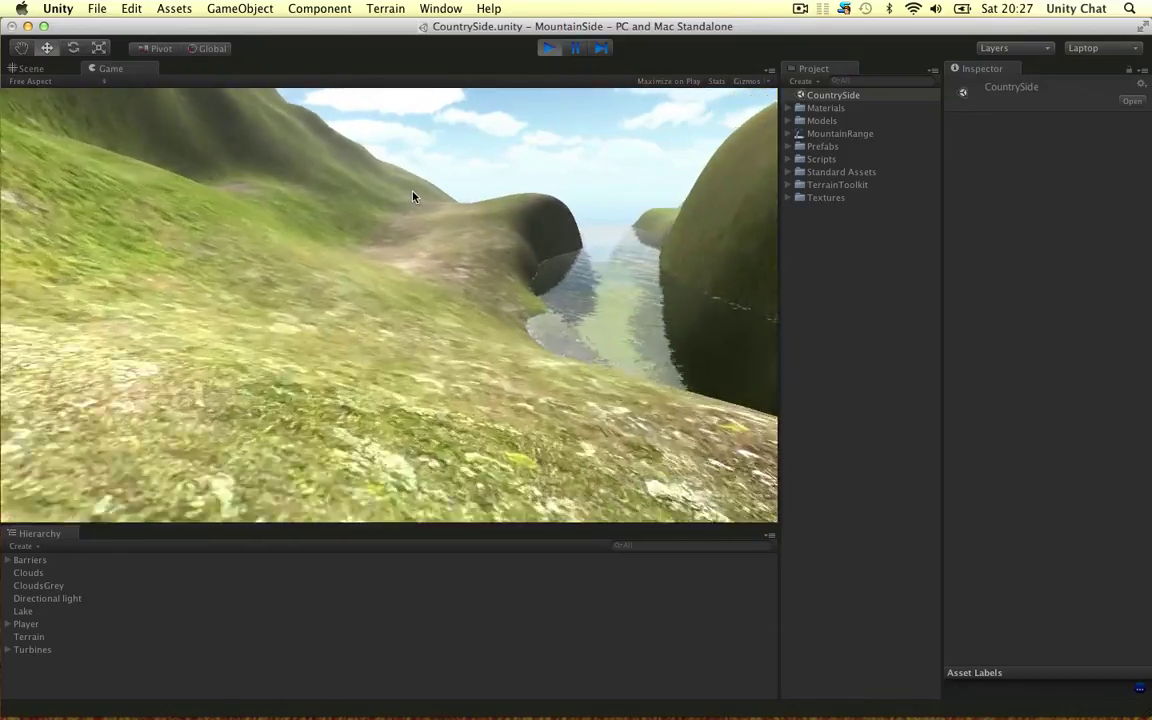
- Examine the sun, clouds and wind turbines from the player's view while the scene runs
key(w)
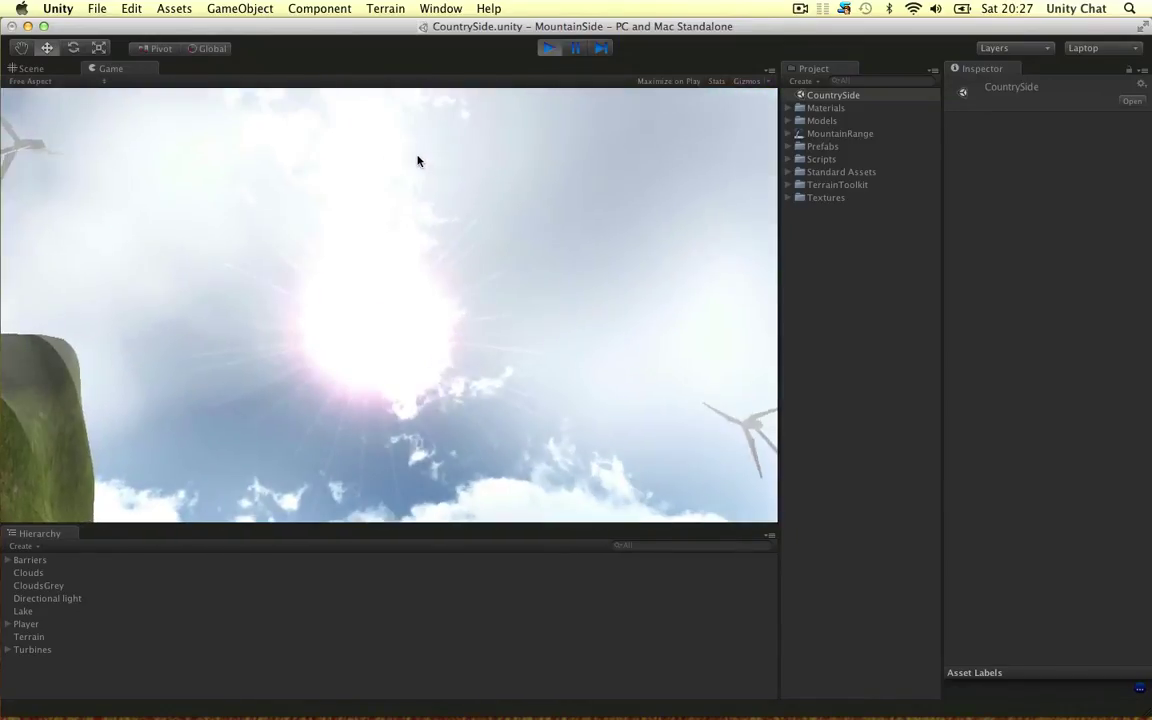
key(w)
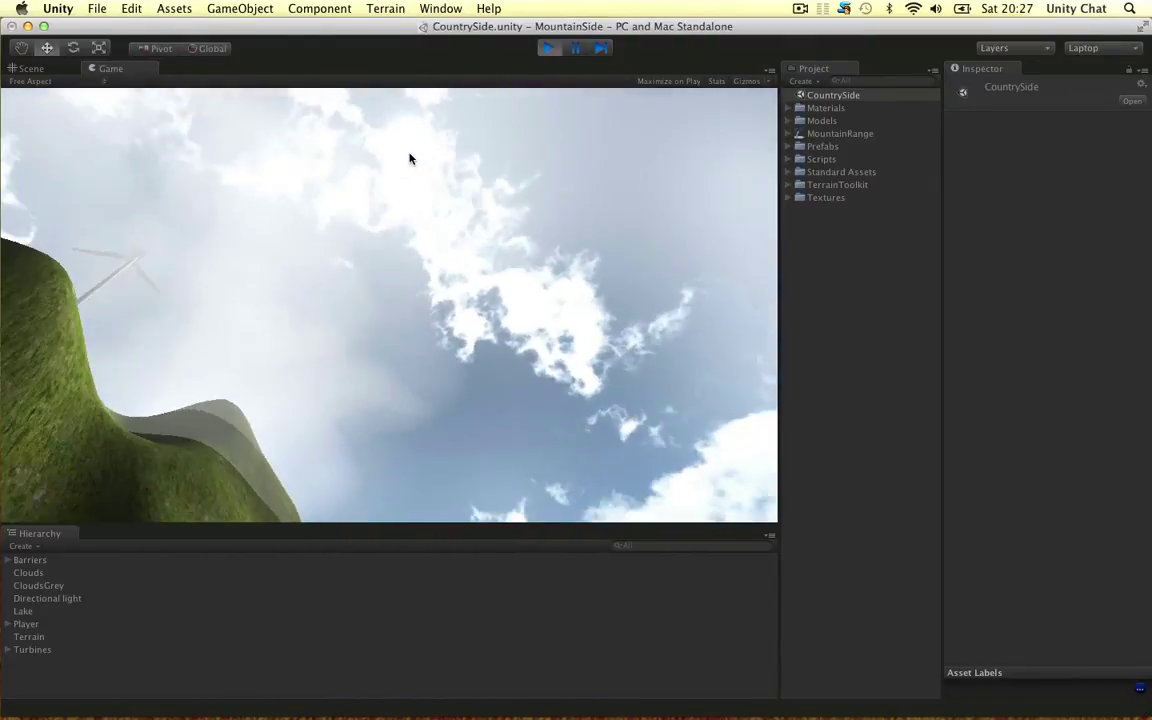
key(a)
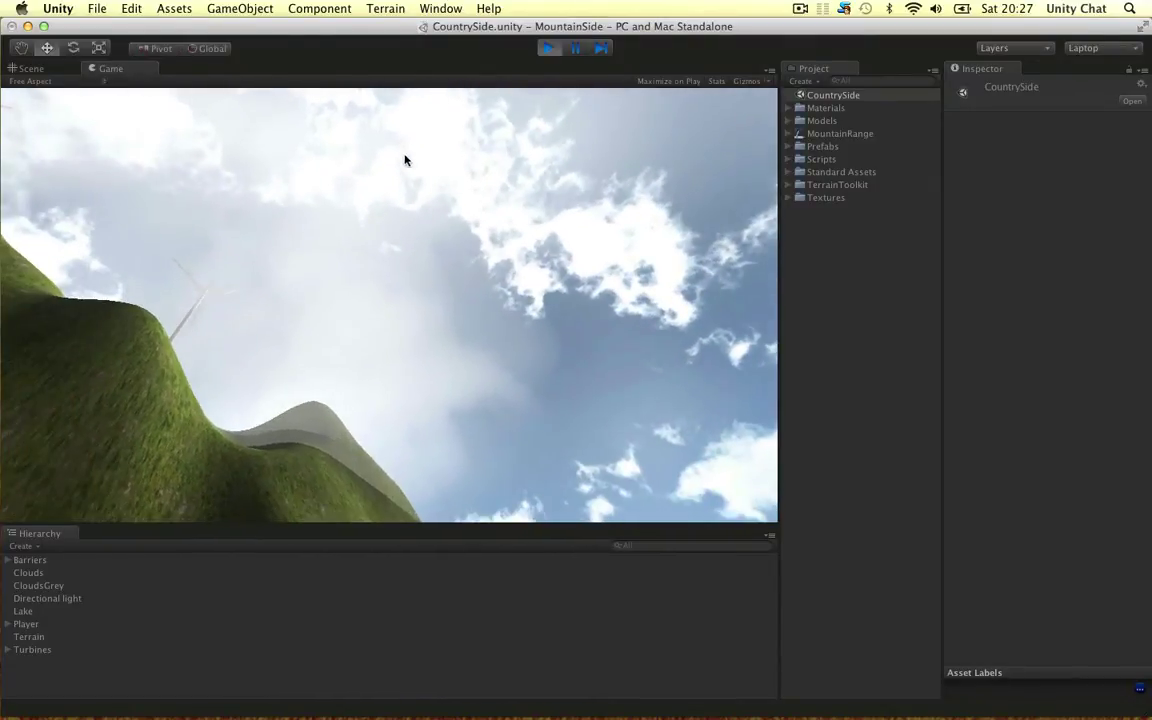
key(d)
key(w)
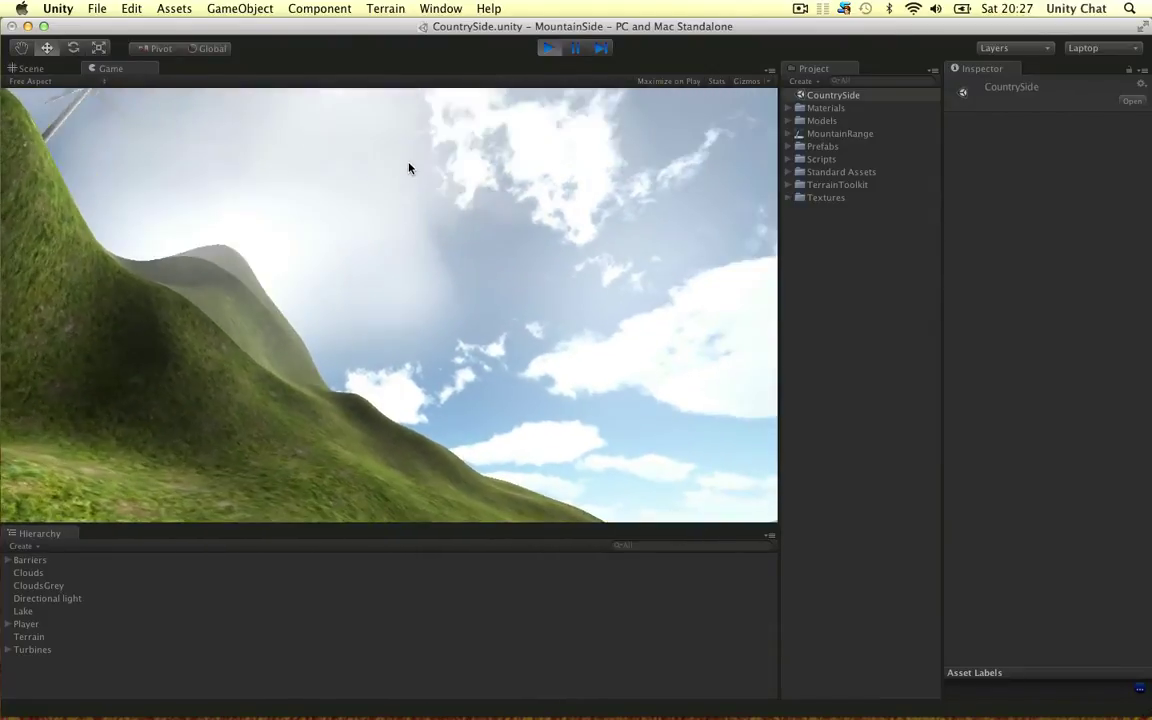
key(w)
key(w)
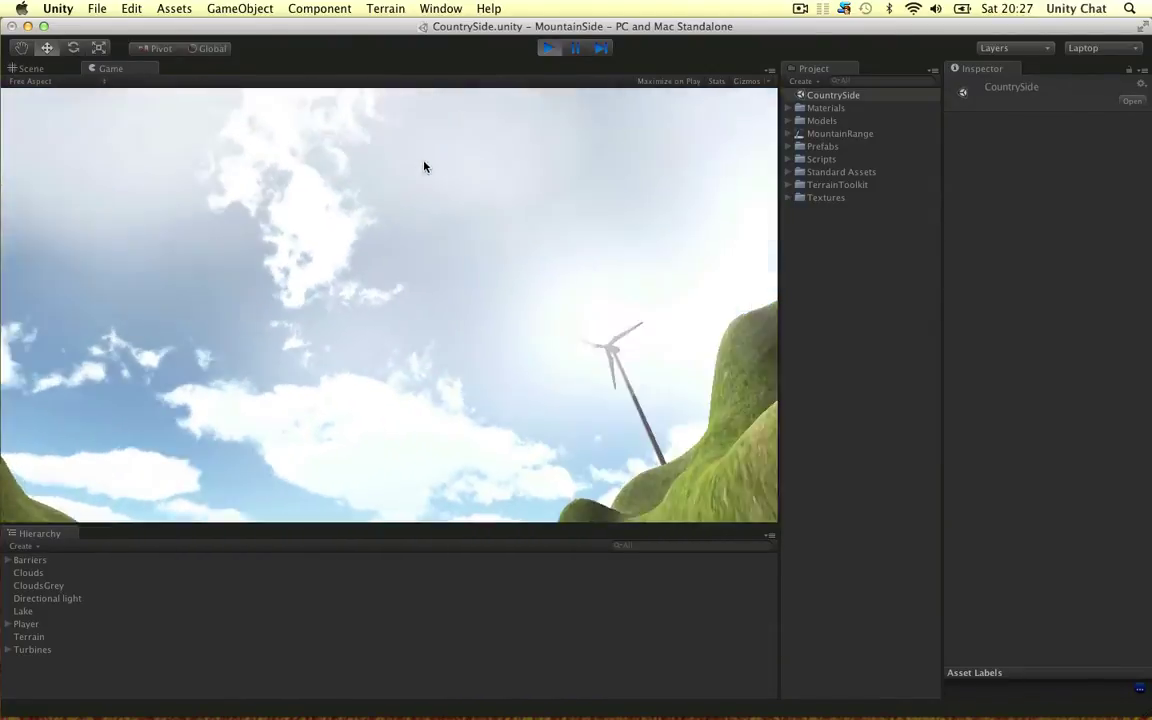
key(w)
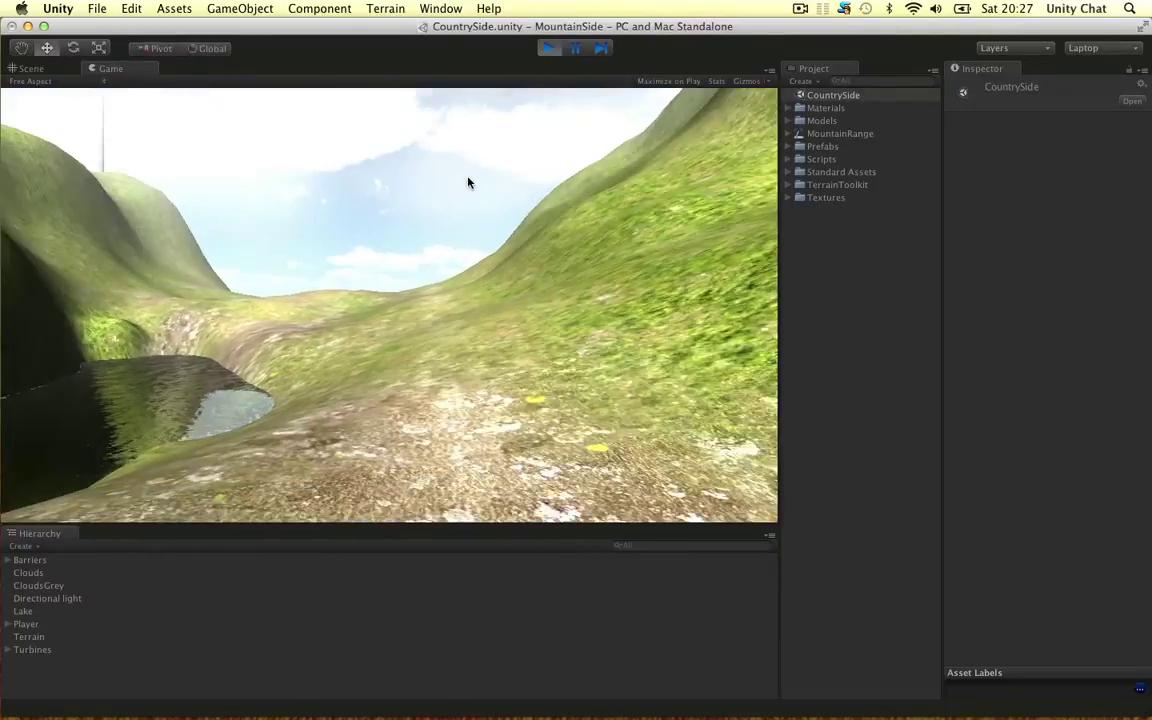
- Walk the player along the lake shore and hillside, and stop the play test
key(w)
key(w)
key(w)
key(w)
key(w)
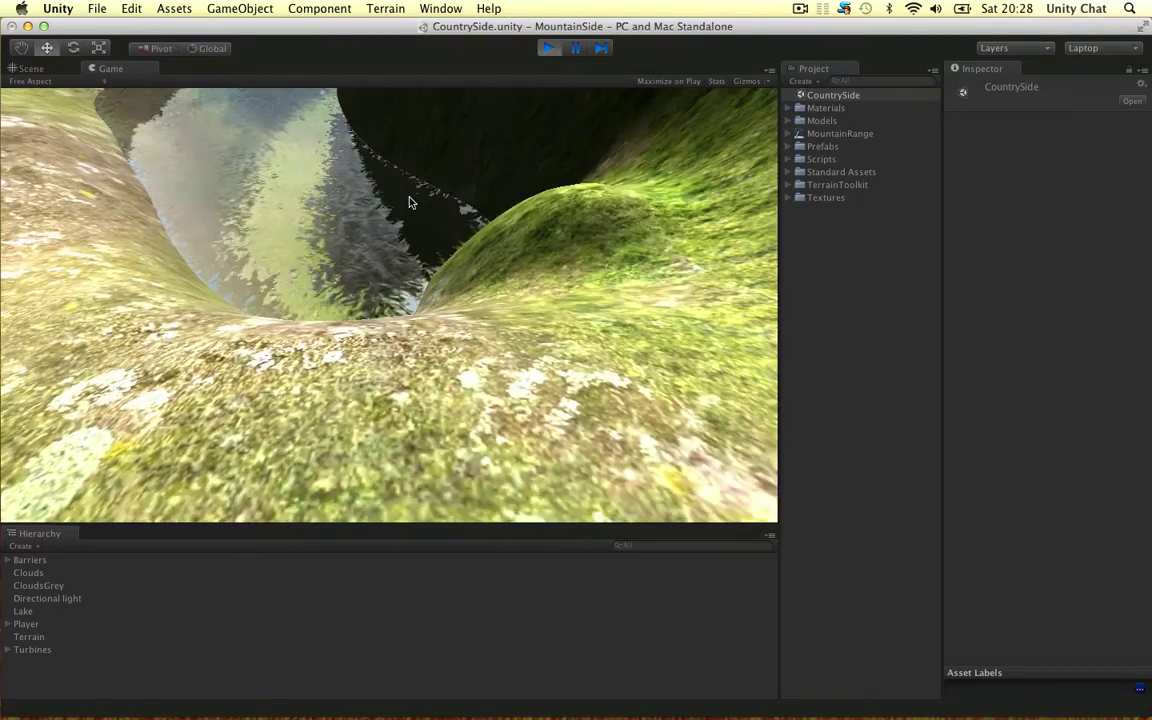
key(w)
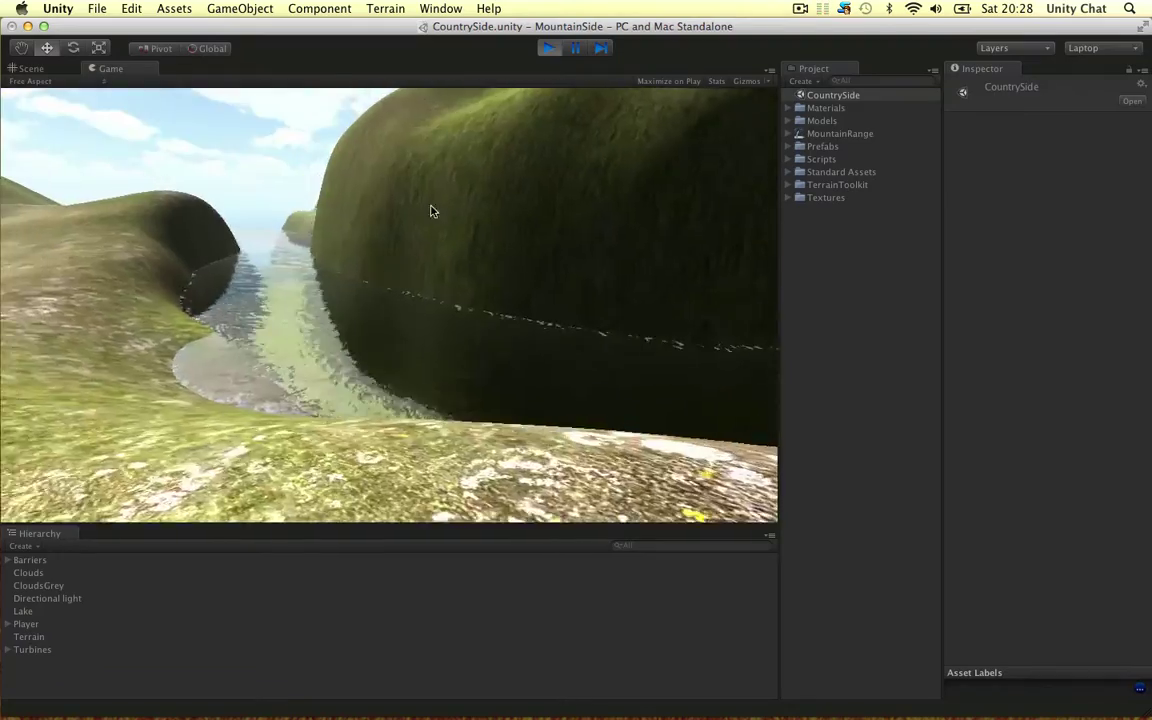
key(w)
key(w)
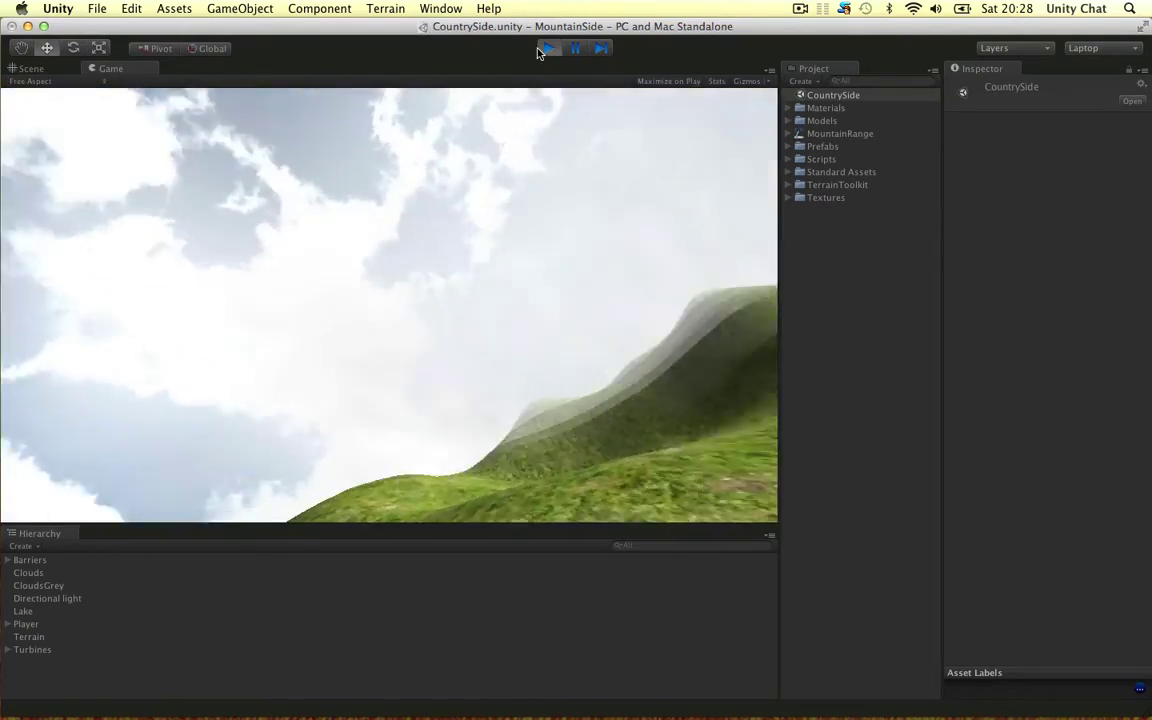
click(549, 48)
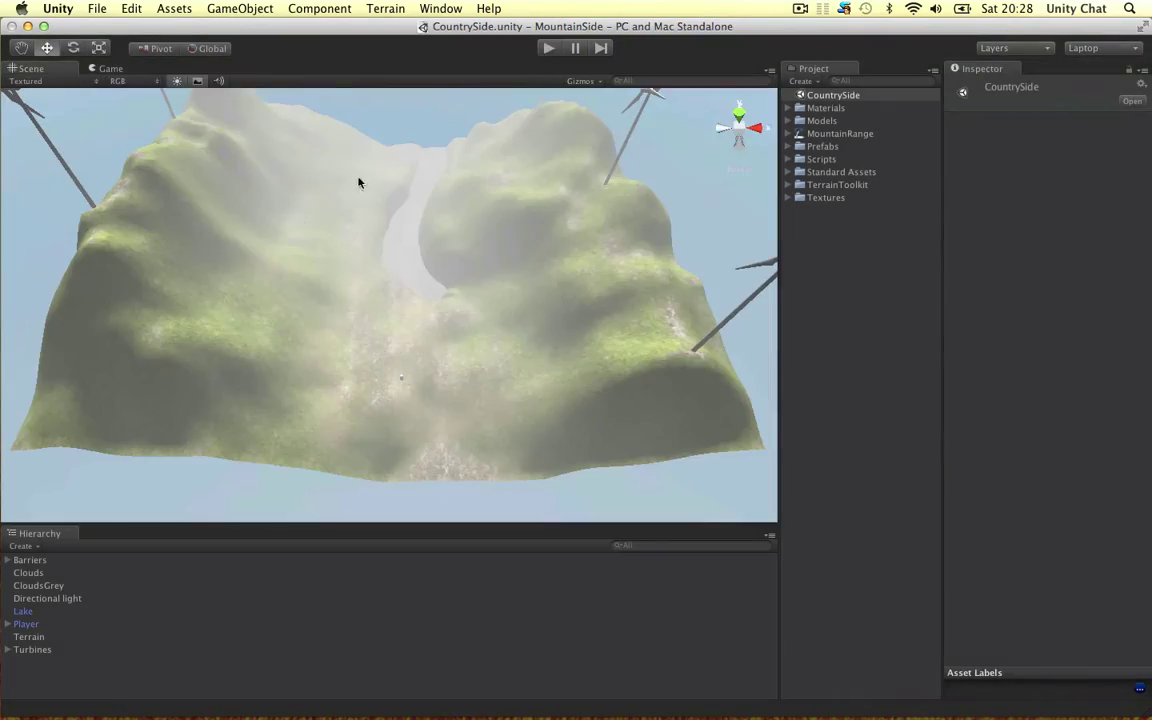
- Open the recent project MountainSideYT from the Desktop
alt+drag(346, 190, 362, 175)
click(97, 8)
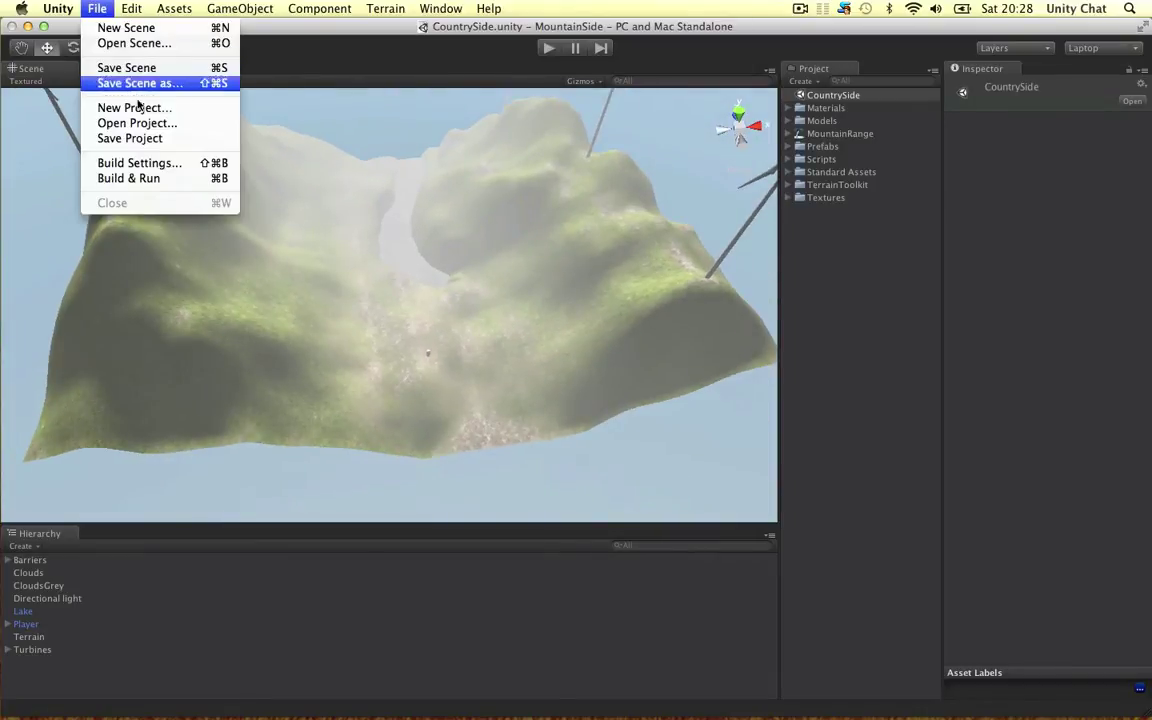
click(140, 123)
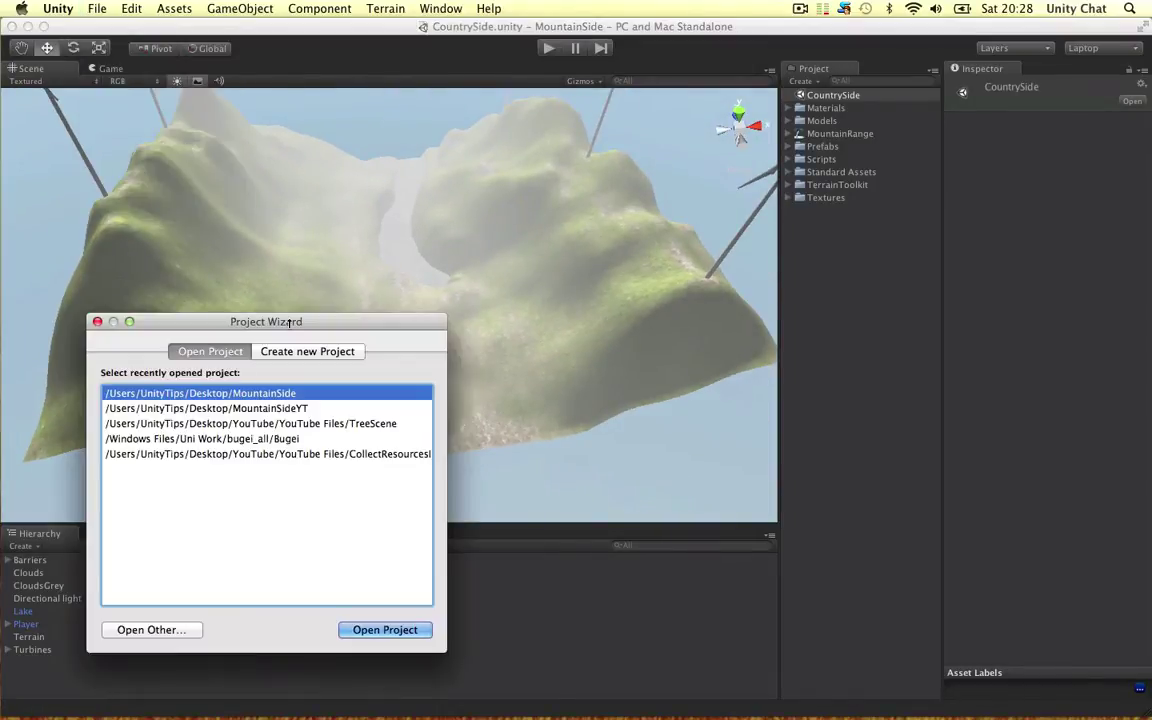
click(260, 409)
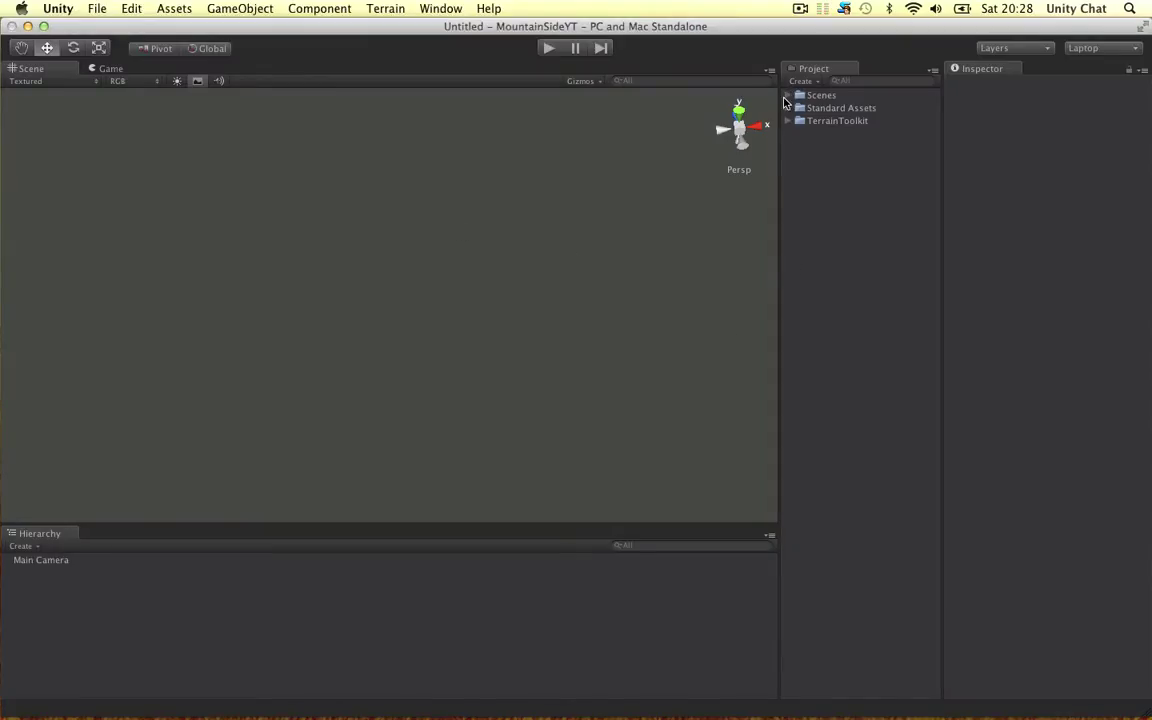
- Open the MountainSide scene from the Scenes folder and turn off the scene view's sky and fog effects
click(787, 96)
double_click(828, 110)
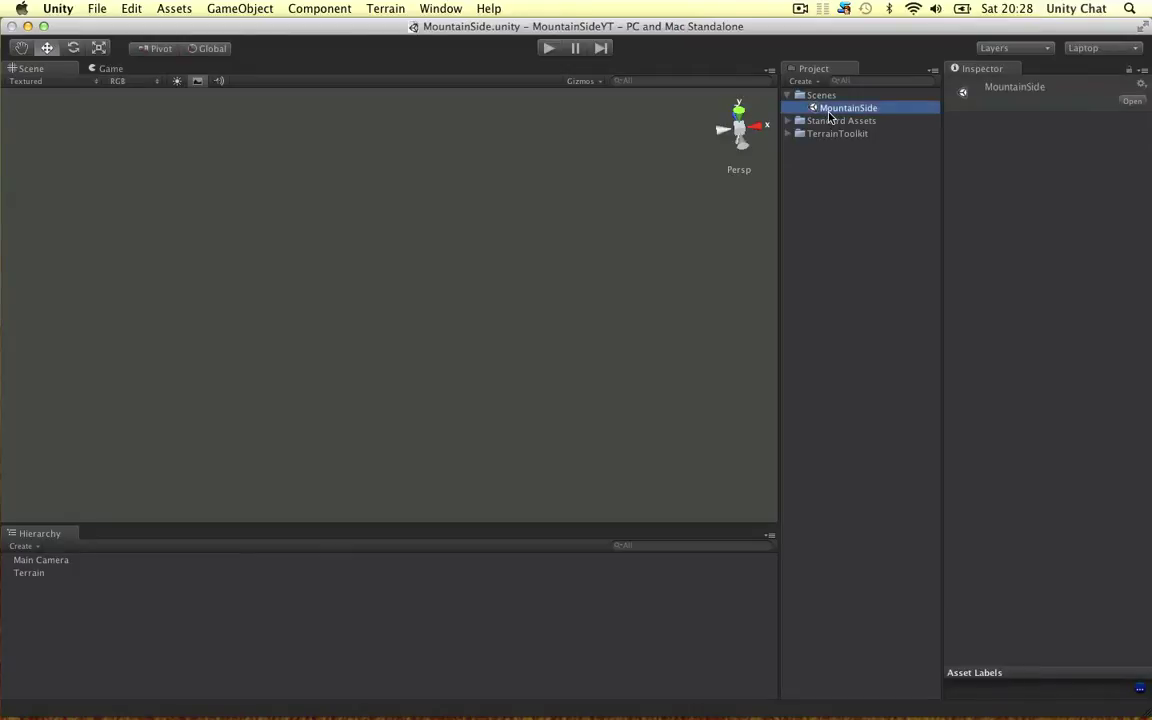
click(196, 84)
alt+drag(462, 204, 329, 183)
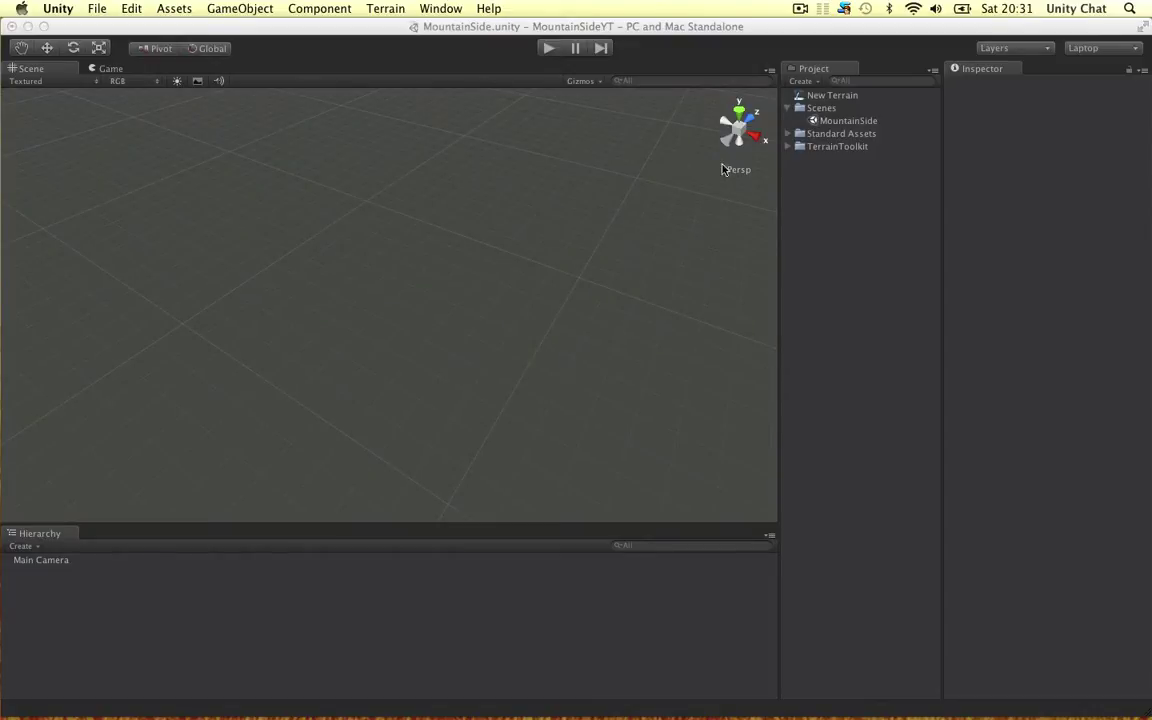
- Review the contents of the Standard Assets and TerrainToolkit folders in the project
click(788, 134)
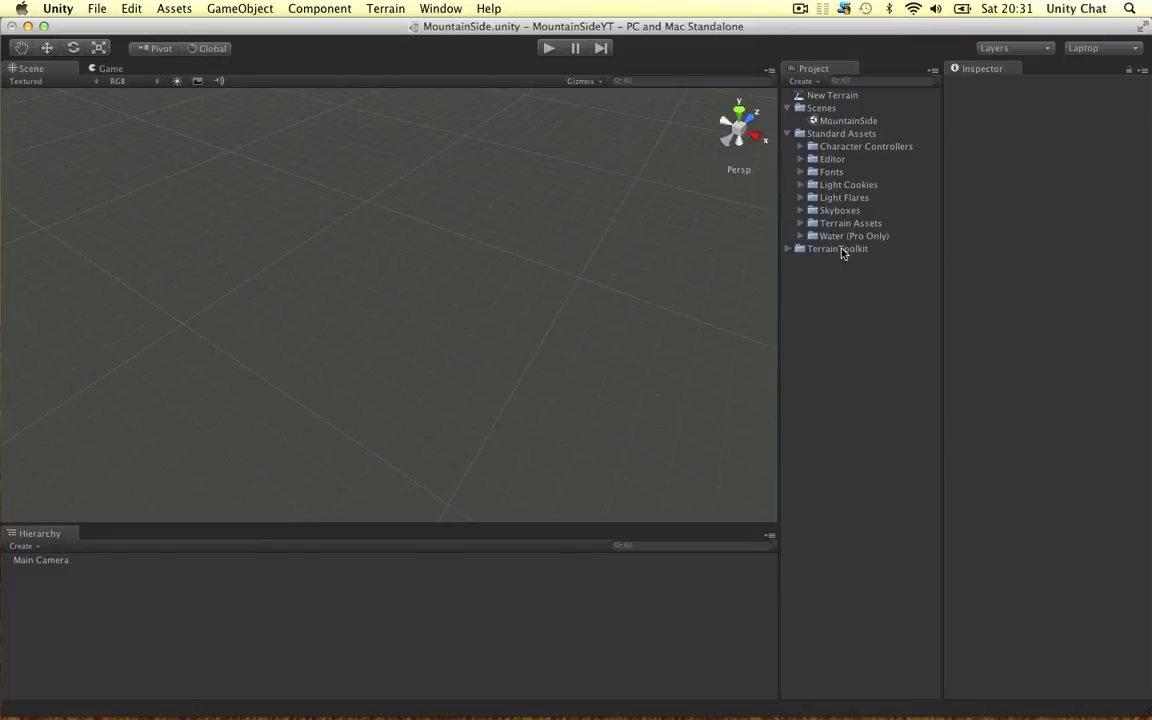
click(787, 134)
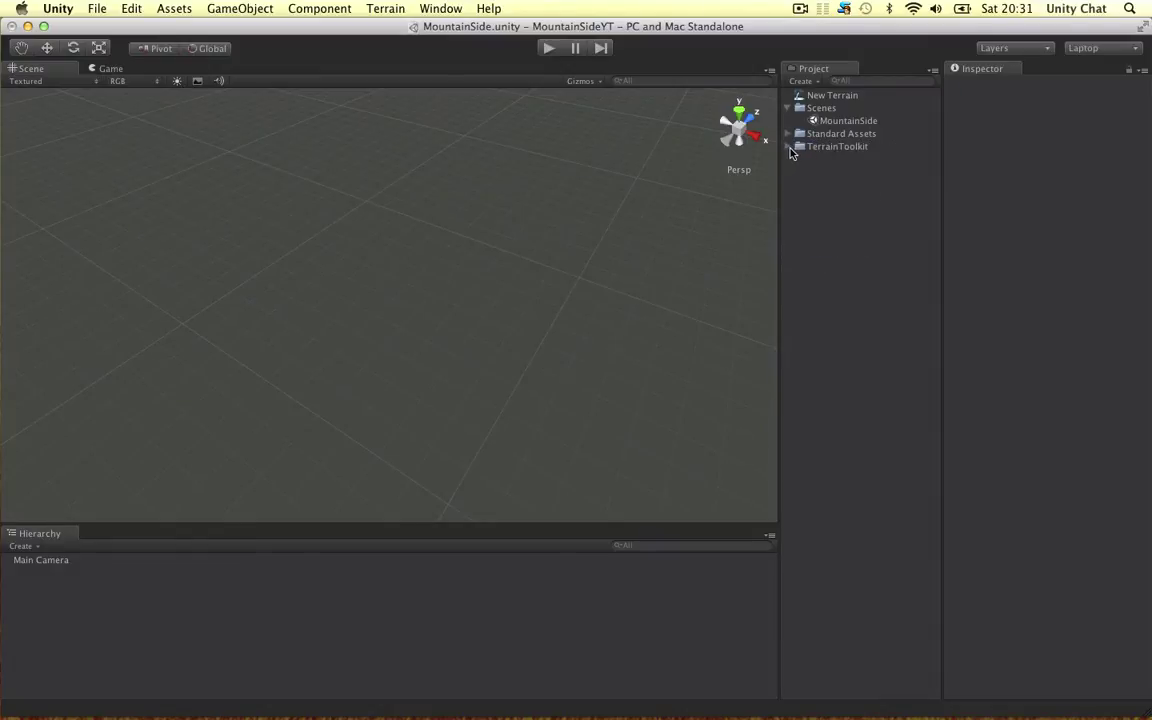
click(787, 147)
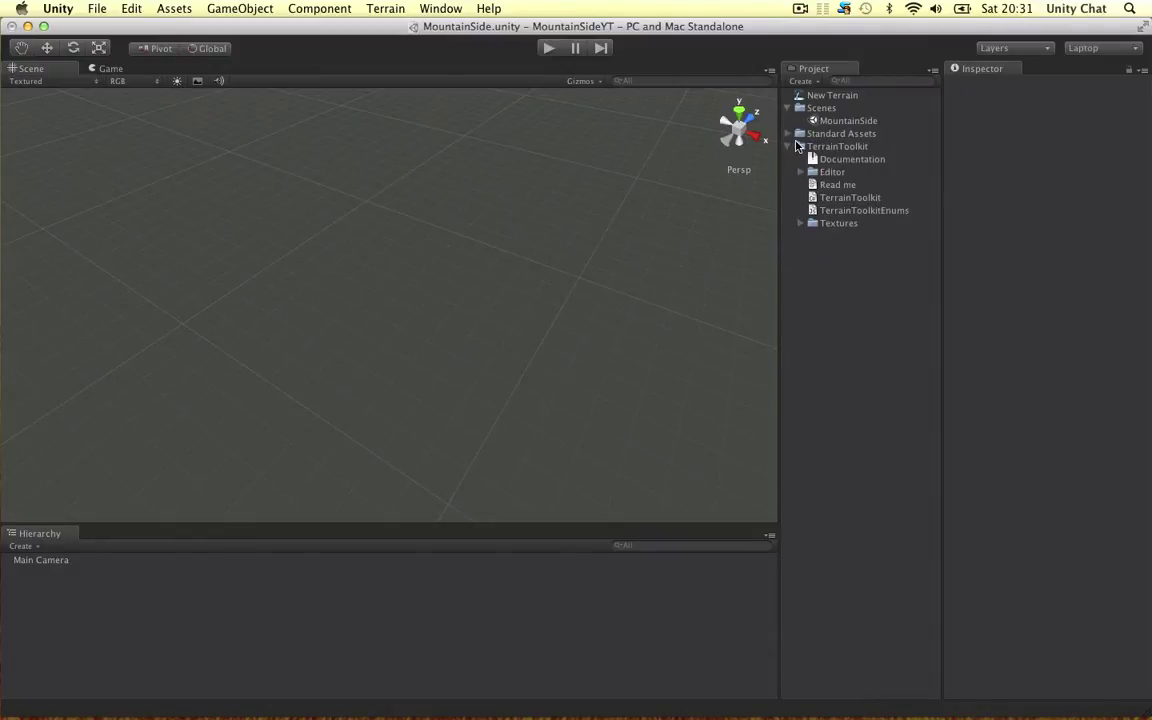
click(788, 147)
- Create a new terrain in the MountainSide scene
click(385, 8)
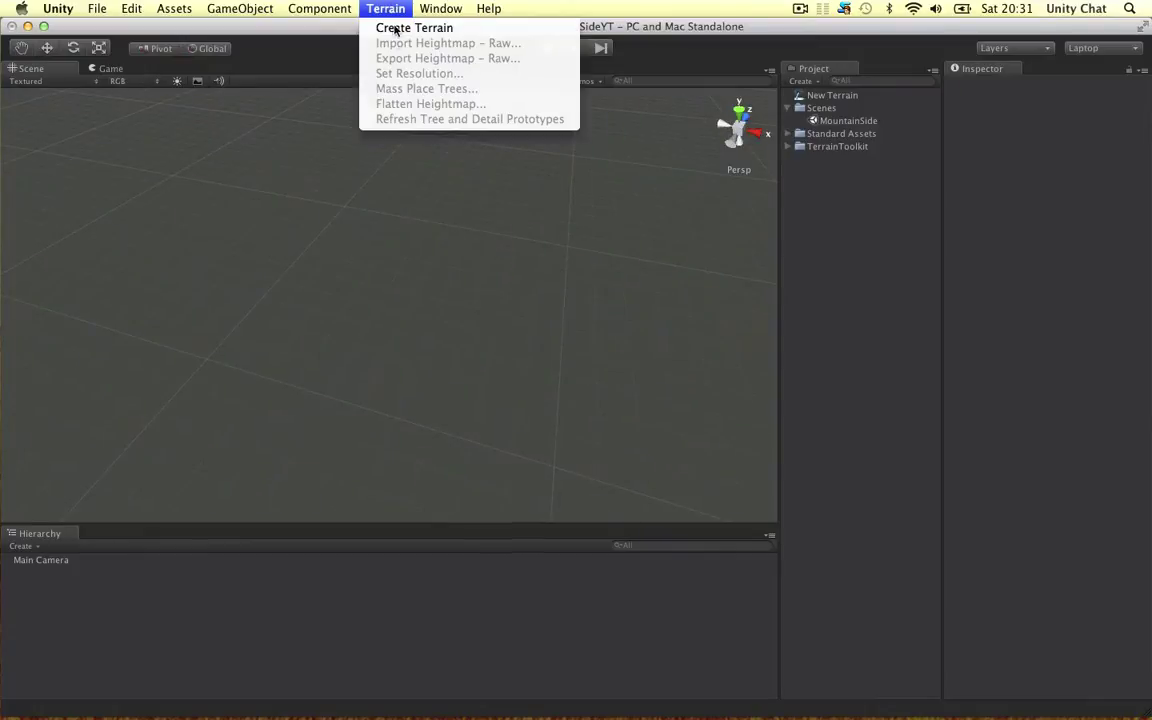
click(397, 29)
alt+drag(368, 237, 452, 298)
key(w)
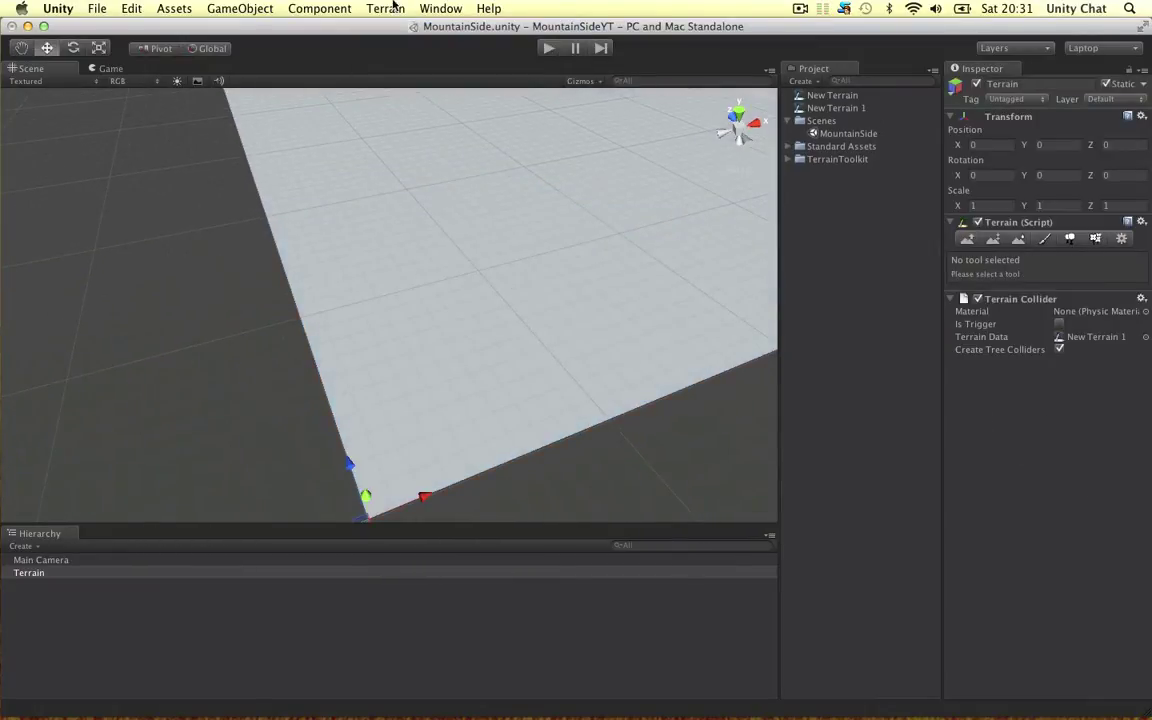
- Reduce the terrain's dimensions in its resolution settings, set Base Texture Resolution to 512, and apply the settings
click(386, 8)
click(400, 74)
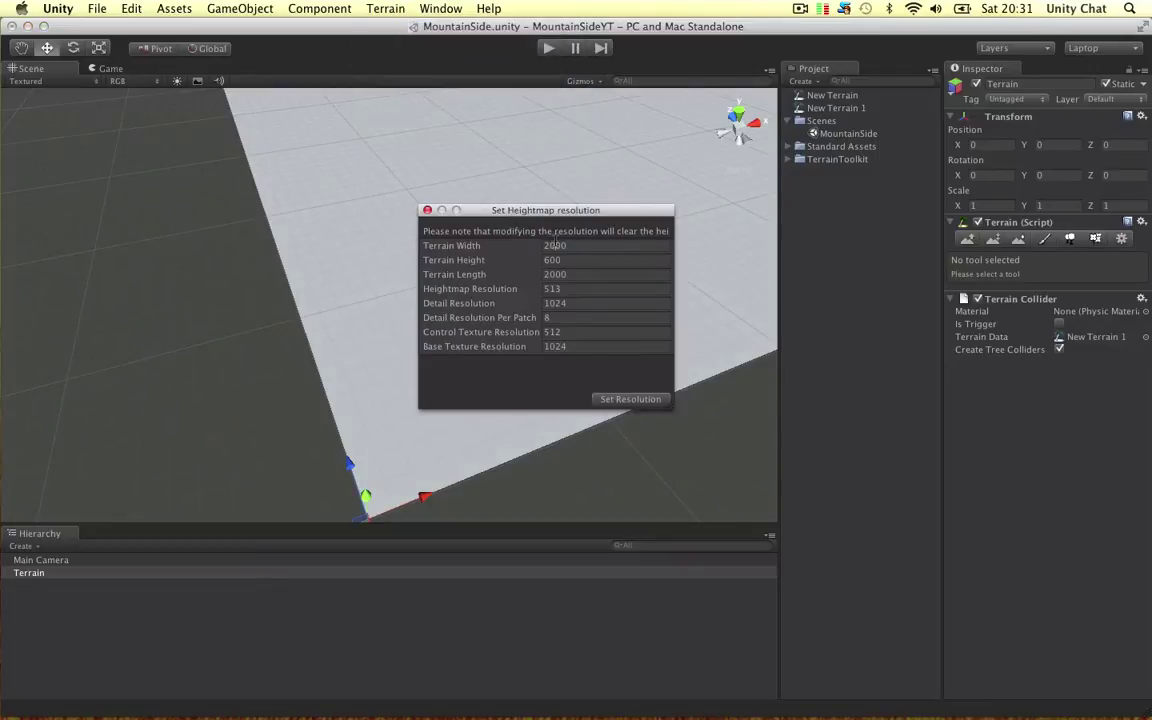
text(124)
click(583, 262)
text(1)
click(585, 303)
click(576, 345)
text(512)
click(643, 401)
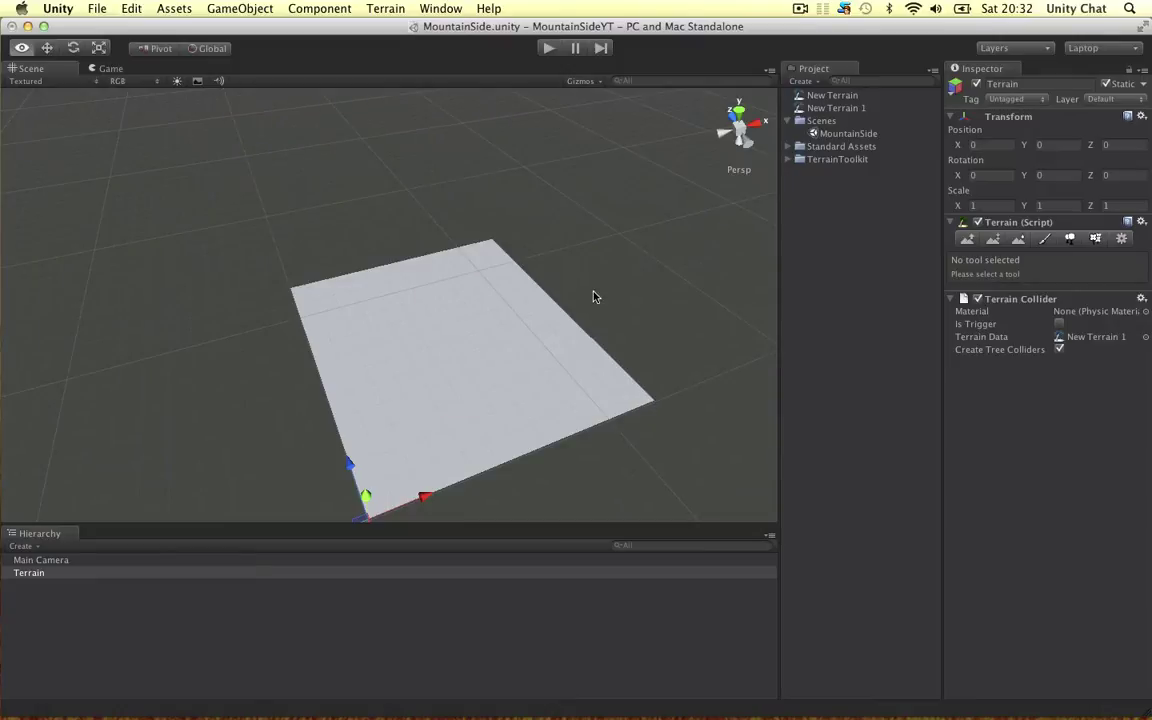
- Attach the TerrainToolkit script from the TerrainToolkit folder to the terrain
alt+drag(594, 298, 532, 293)
key(f)
alt+super+drag(466, 316, 463, 244)
scroll(460, 225, down, 3)
click(787, 159)
drag(850, 210, 1036, 441)
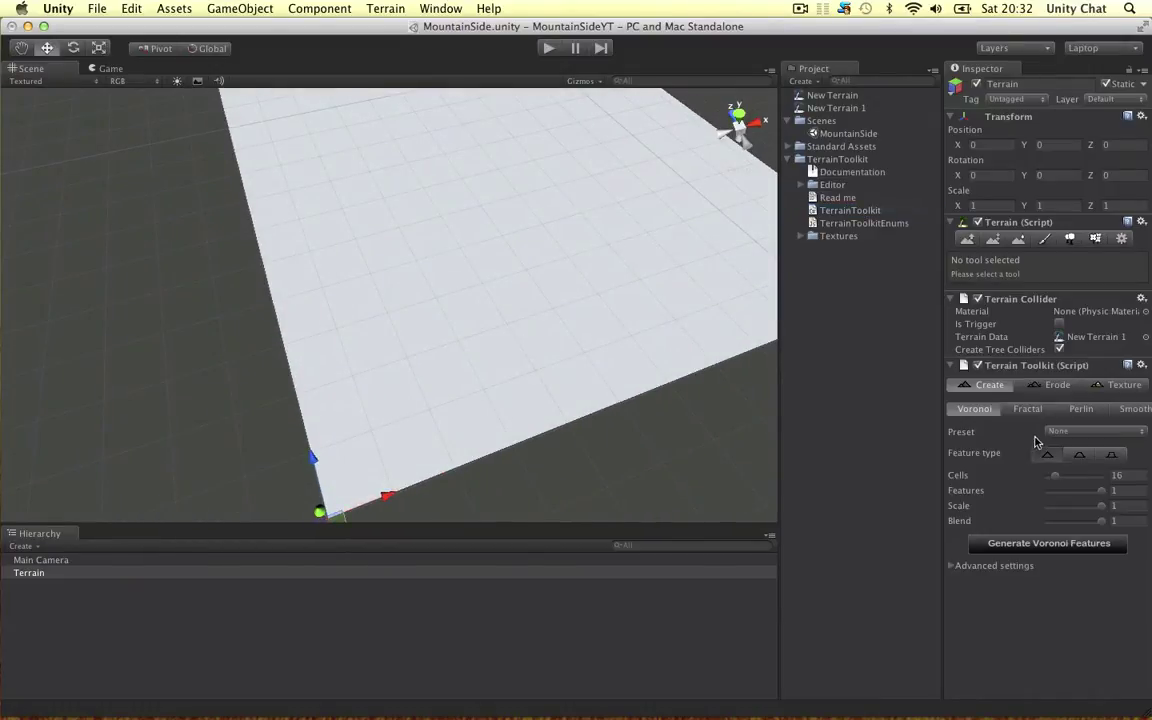
- Review the Terrain Toolkit's Perlin, erosion and texture settings, widening the Inspector to show them in full
click(1081, 410)
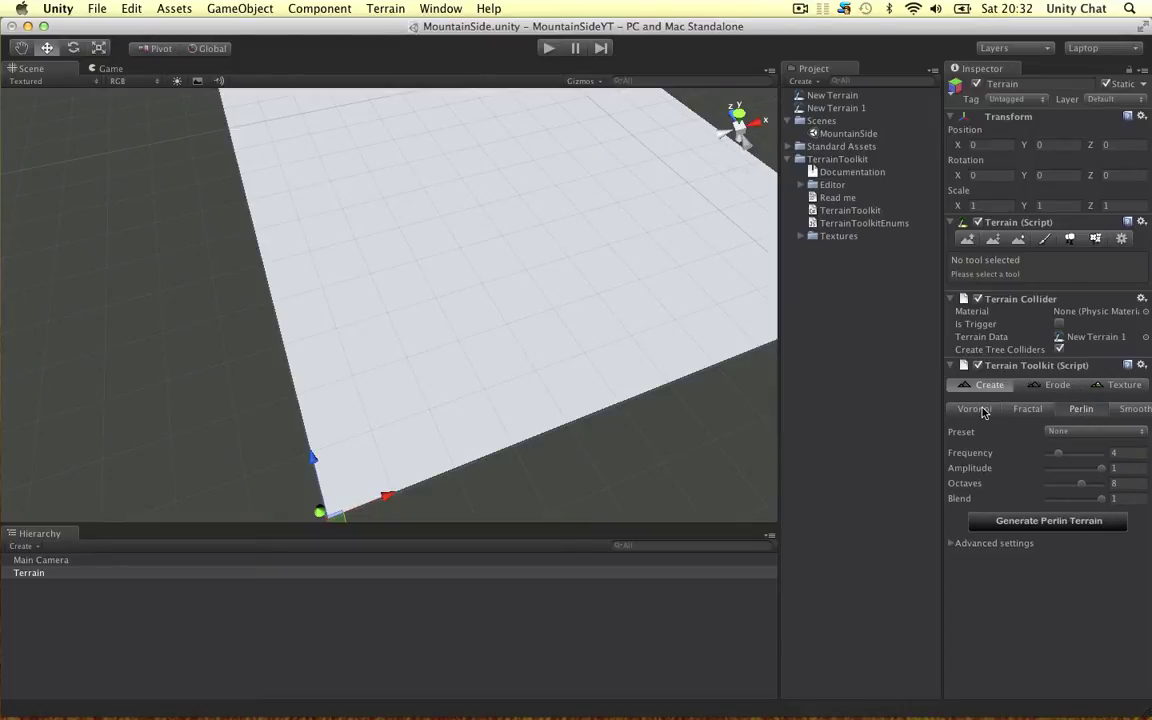
scroll(518, 285, down, 2)
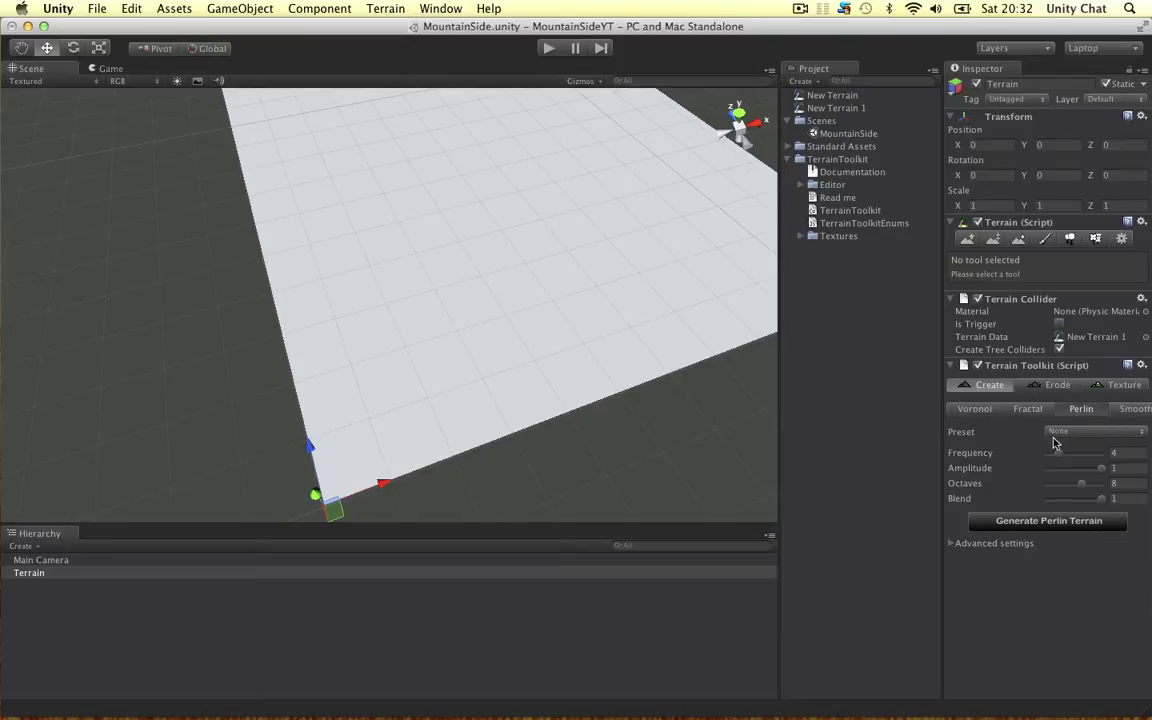
click(1055, 390)
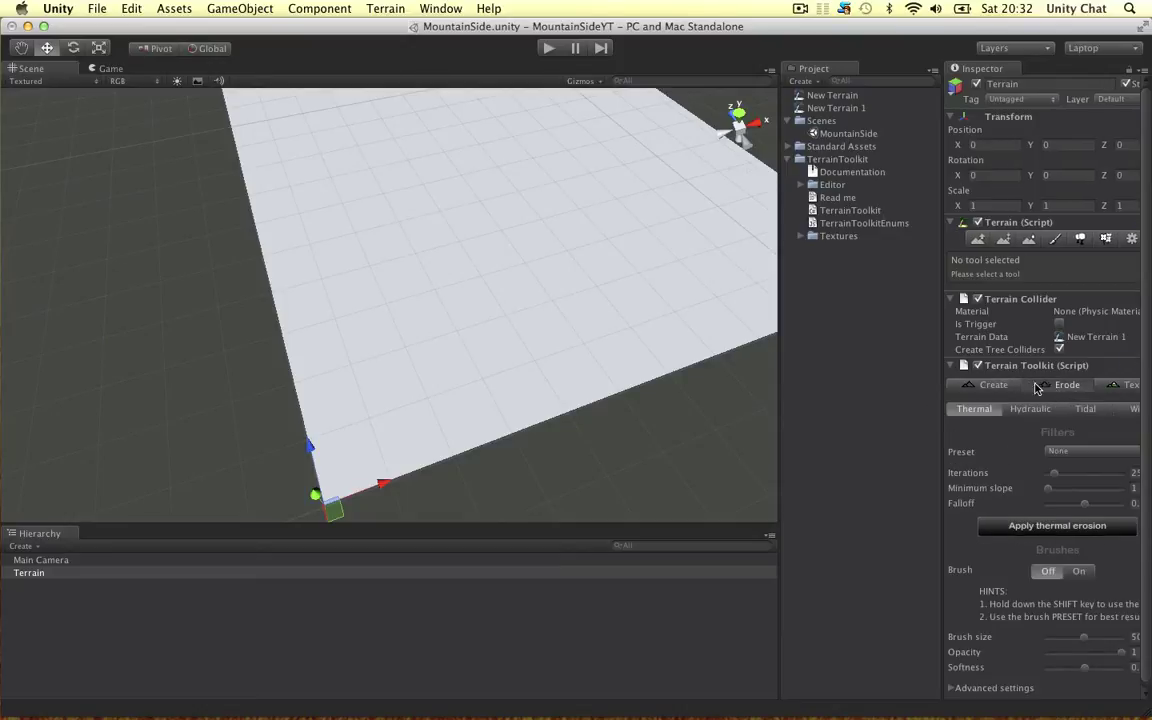
click(1116, 388)
drag(943, 388, 789, 391)
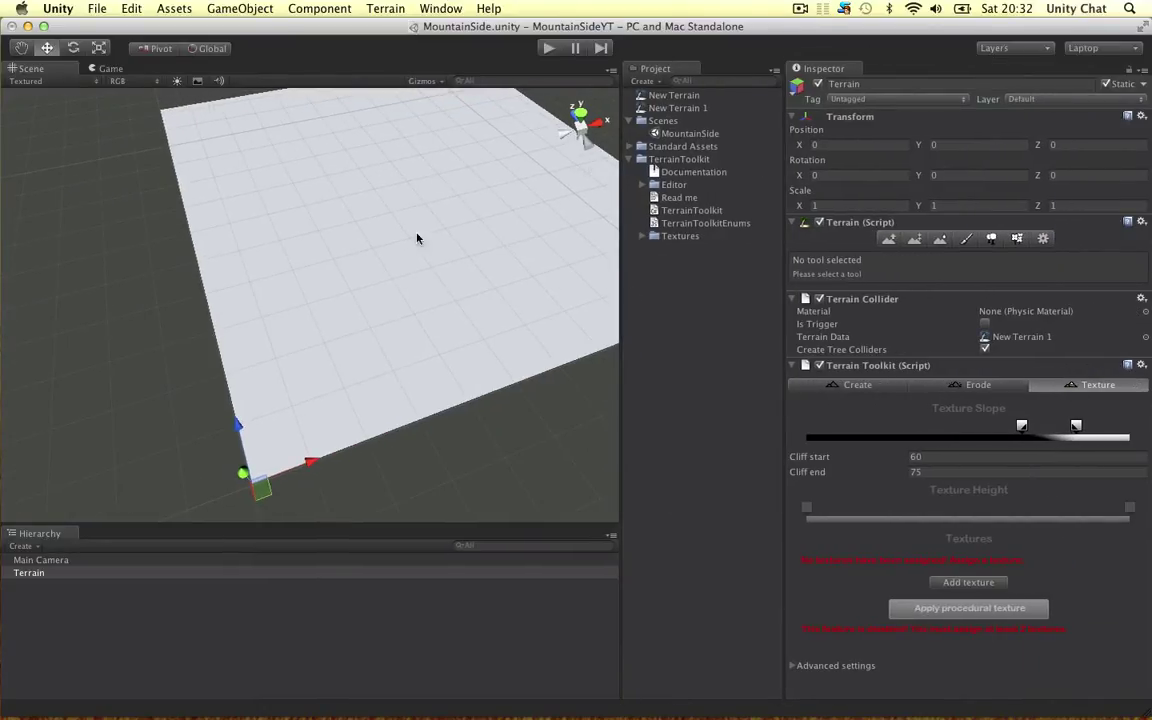
click(857, 385)
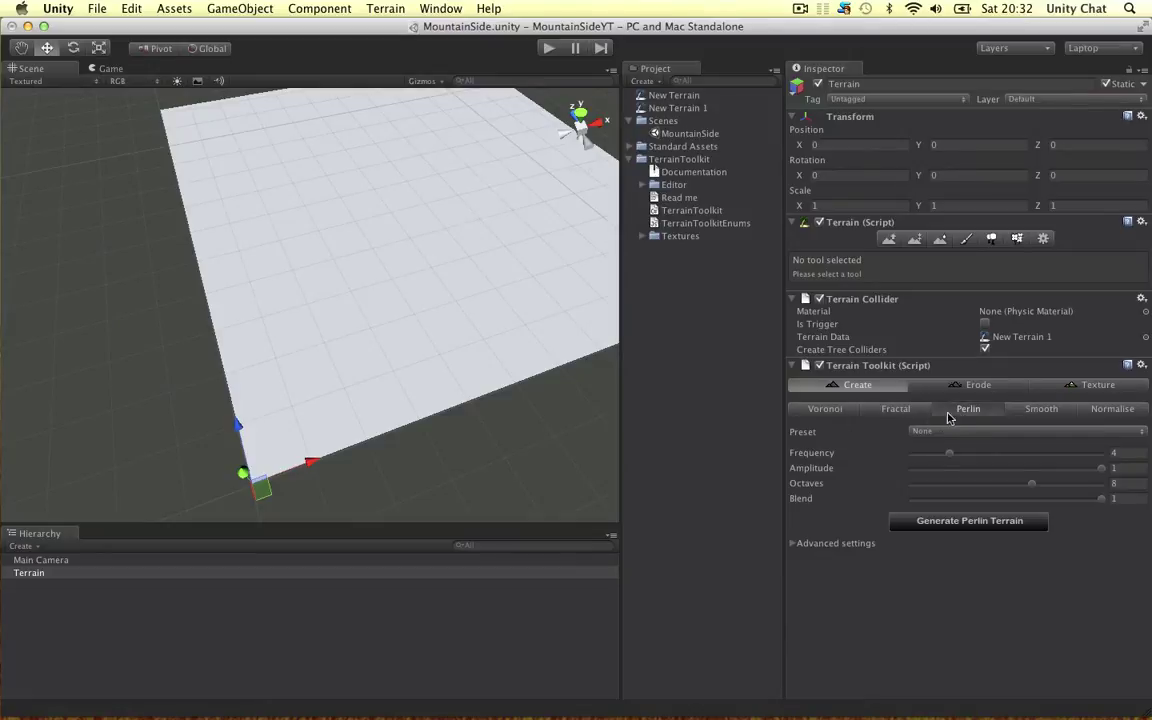
- Set the Perlin generator's Frequency to 1 and Octaves to 3, and generate the Perlin terrain
click(1118, 452)
text(2)
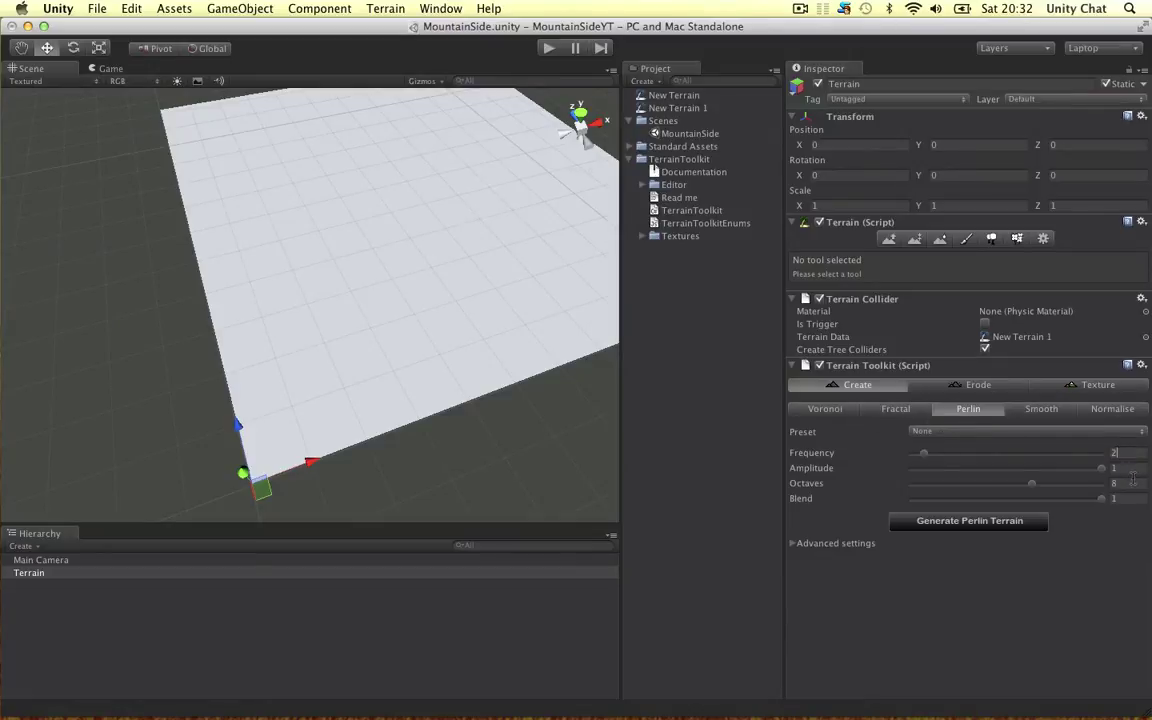
text(1)
text(3)
drag(786, 515, 849, 505)
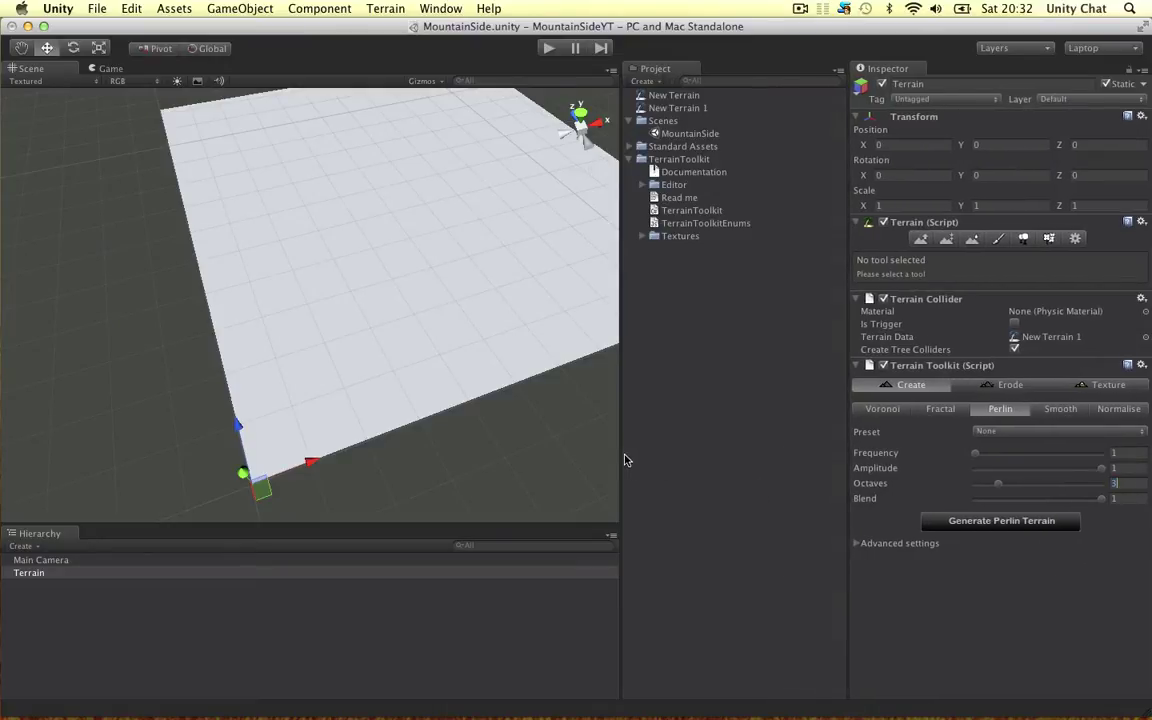
drag(621, 458, 743, 455)
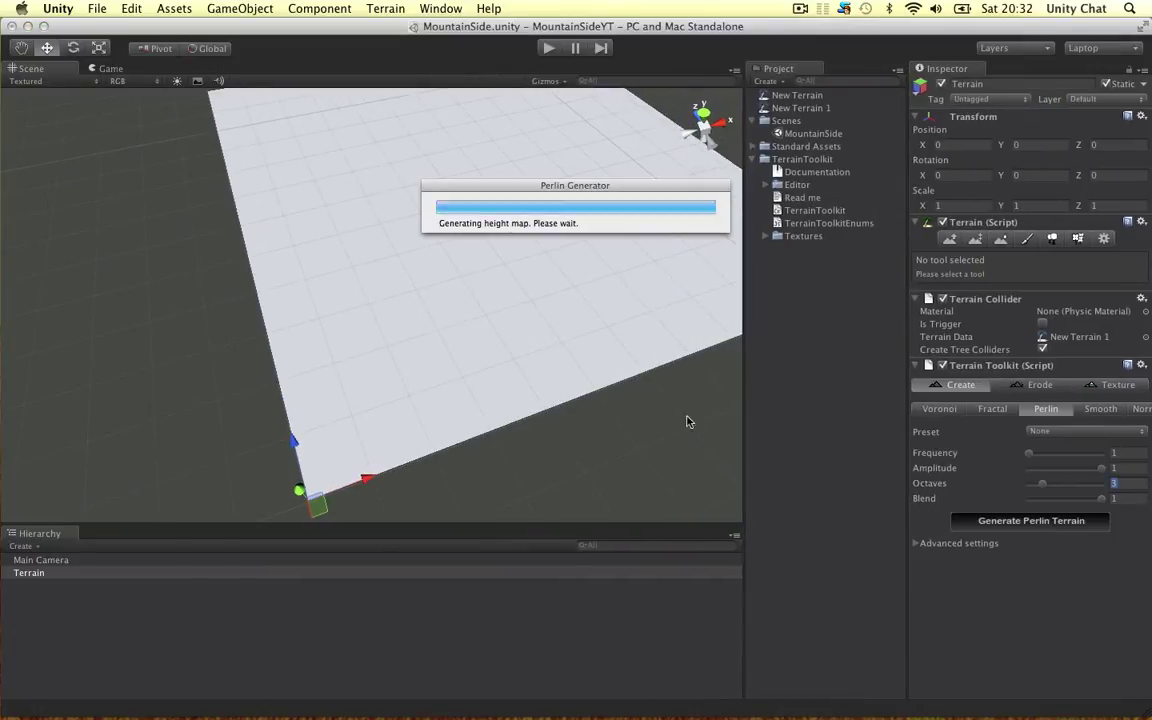
click(977, 522)
alt+drag(540, 318, 475, 255)
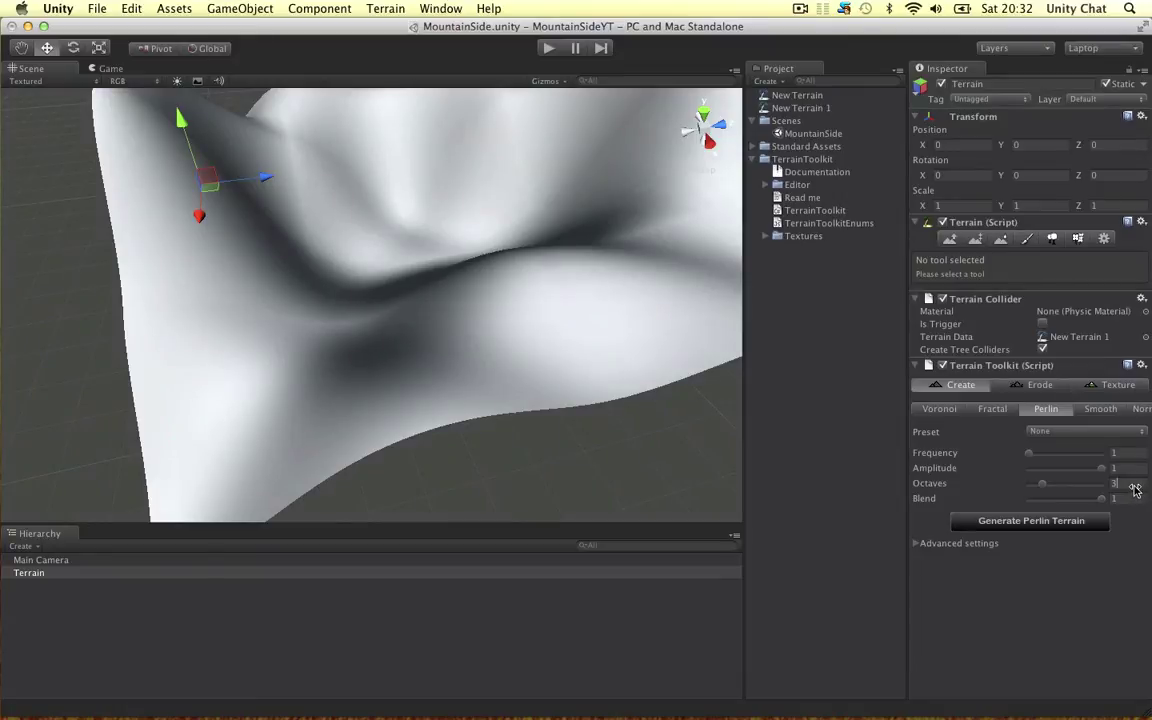
- Try a higher Perlin octave count, then set Octaves to 4 and regenerate the terrain several times
click(969, 518)
alt+drag(527, 301, 504, 257)
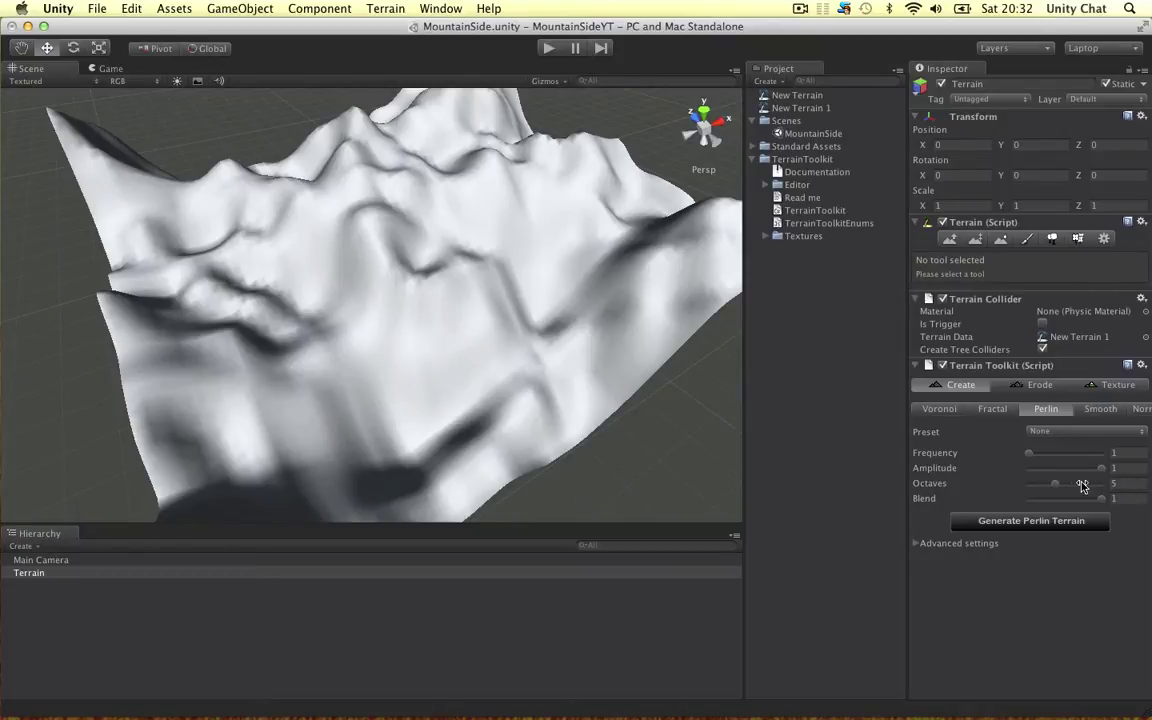
click(1013, 526)
click(1012, 527)
click(1012, 527)
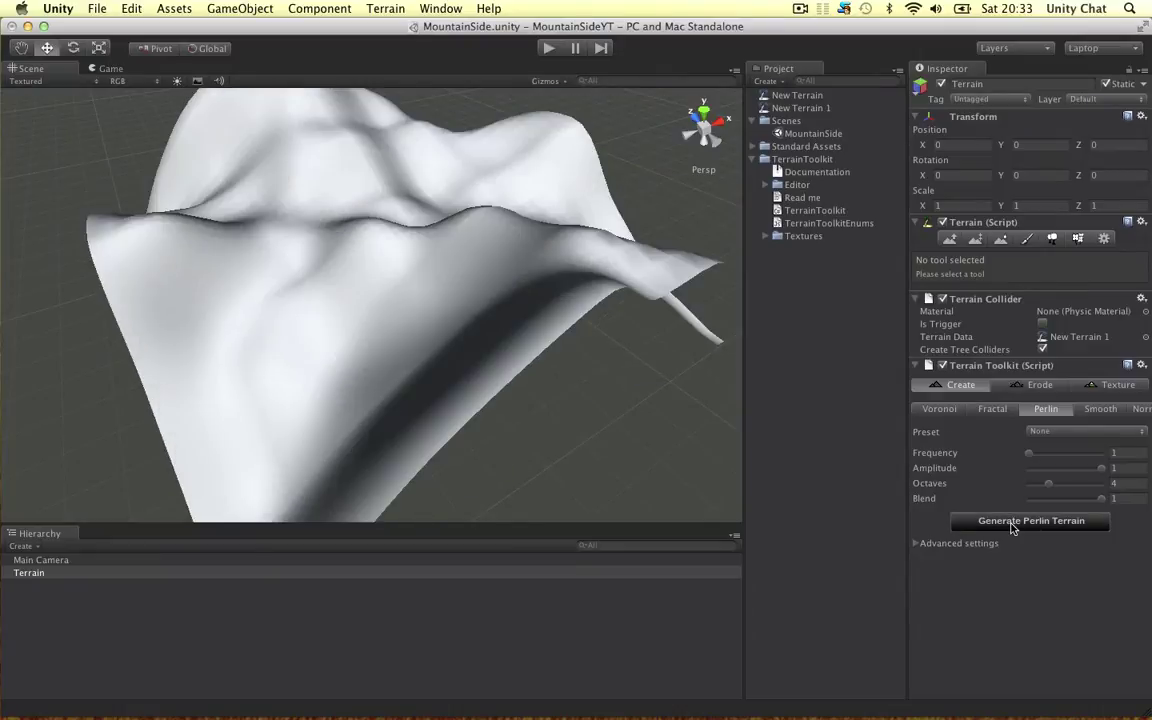
click(1012, 527)
click(1012, 527)
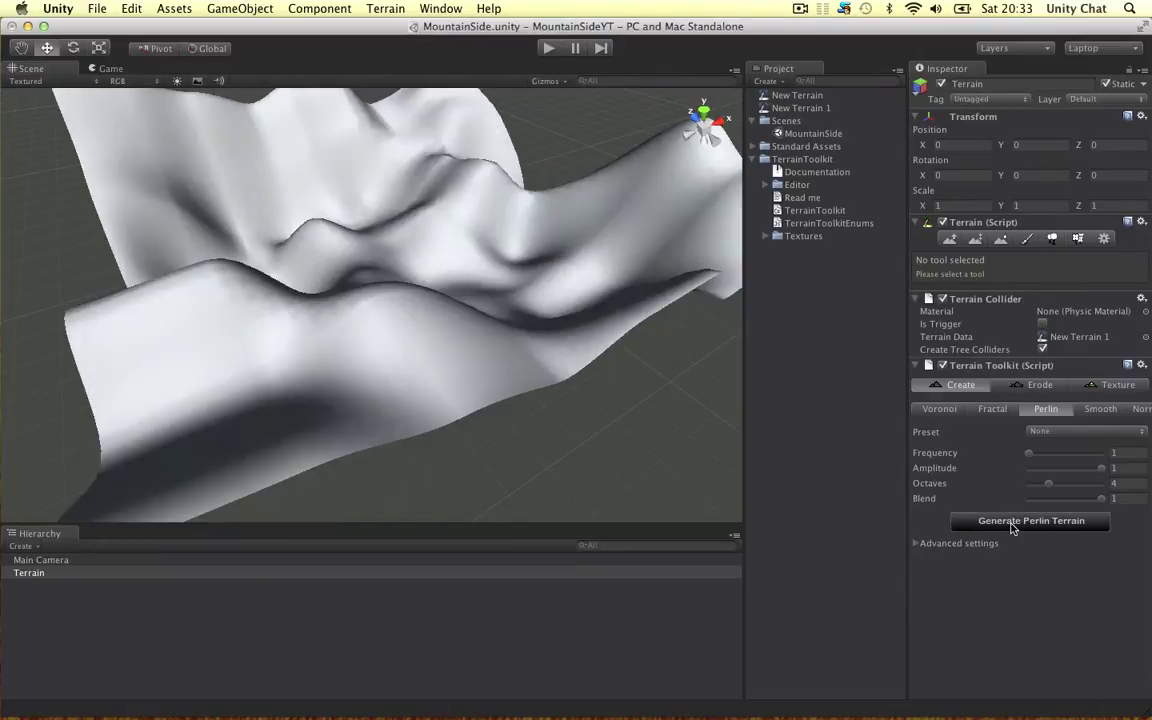
- Raise the terrain around its near corner with the first soft round Raise / Lower brush, undoing the initial test dab
alt+drag(242, 211, 512, 237)
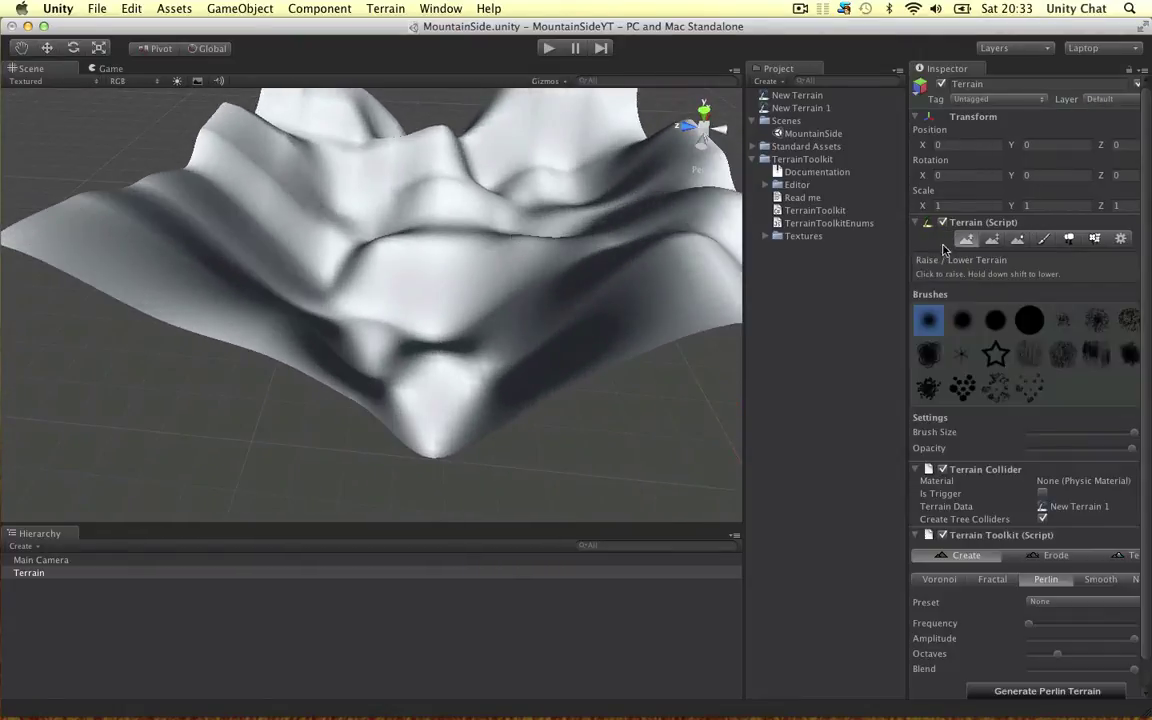
click(442, 423)
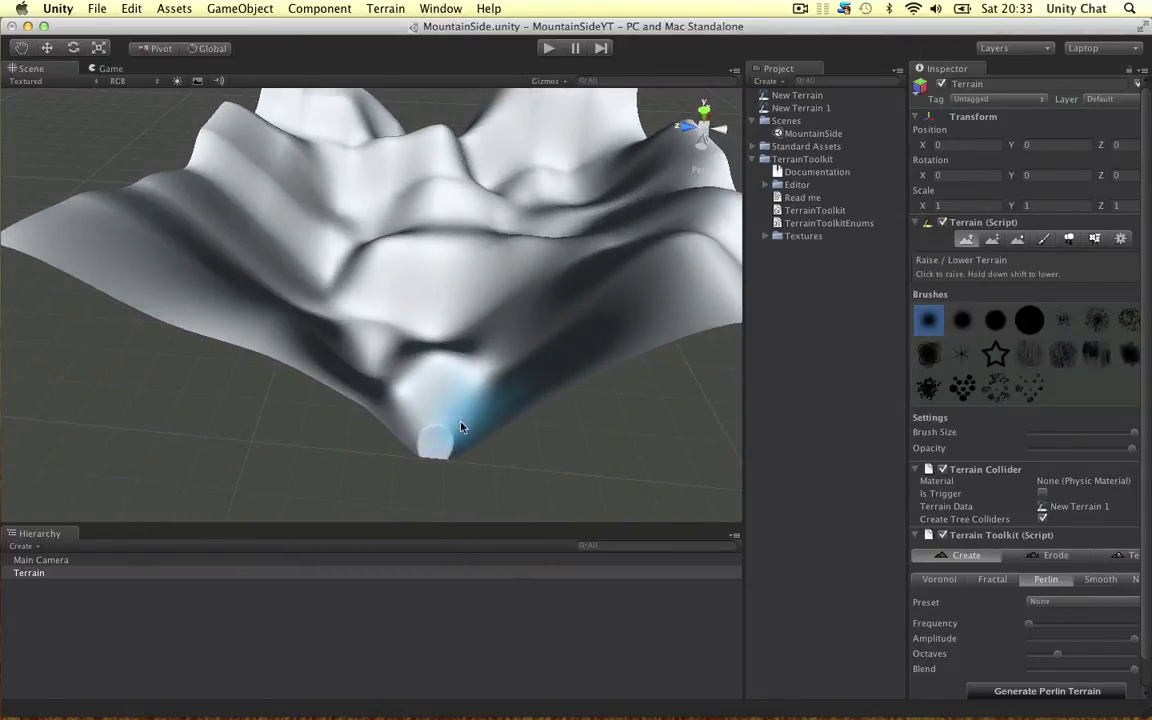
key(super+z)
mouse_move(518, 403)
mouse_down()
mouse_move(445, 427)
mouse_move(489, 375)
mouse_move(388, 356)
mouse_up()
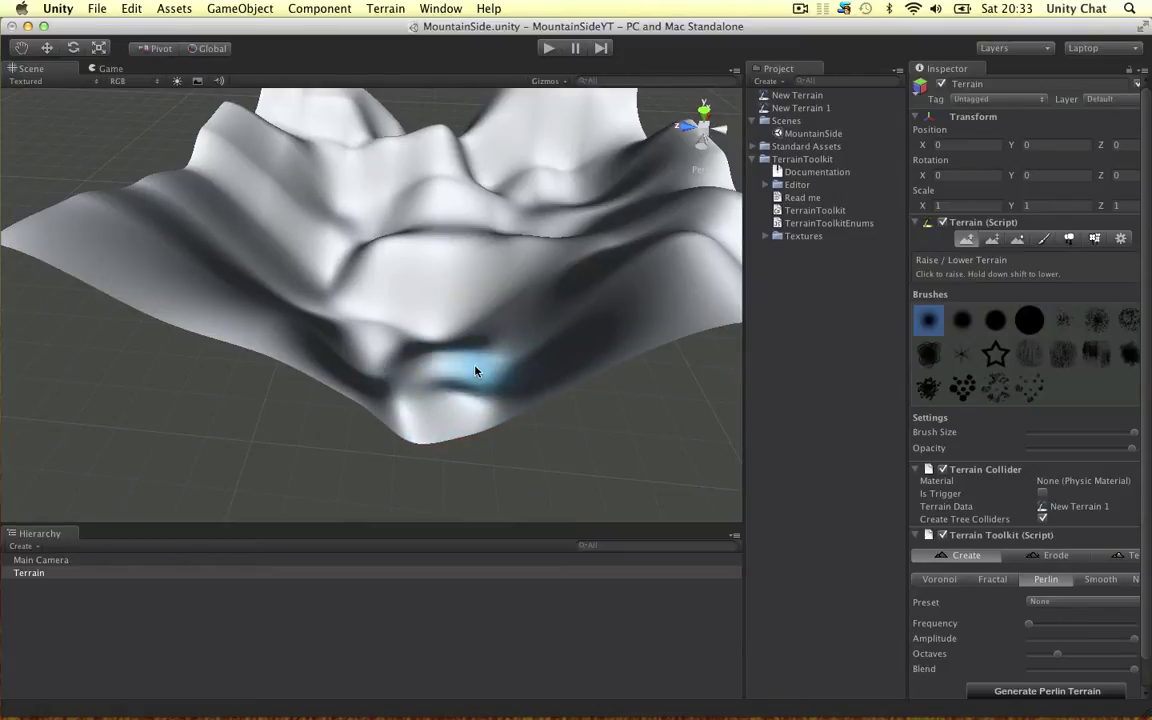
- Raise small bumps along the valley floor up to the gap between the peaks, checking the terrain from several angles
alt+drag(478, 368, 463, 281)
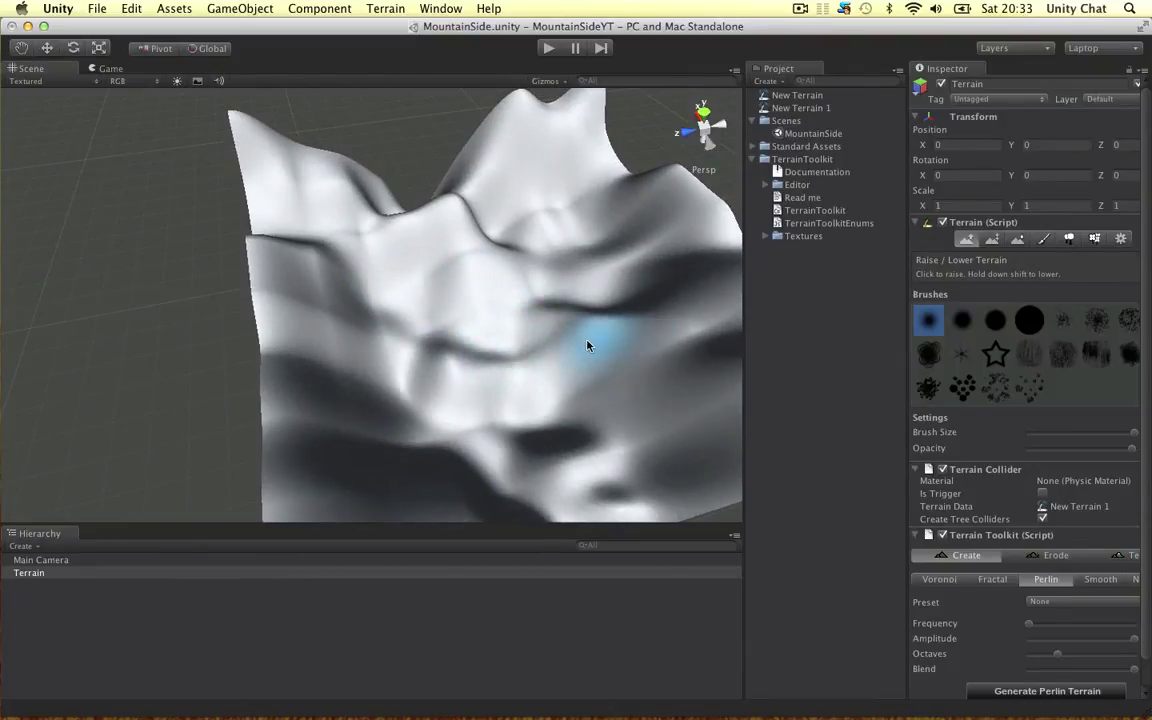
mouse_move(456, 209)
alt+mouse_down()
mouse_move(450, 262)
mouse_move(607, 278)
mouse_move(437, 244)
mouse_move(278, 265)
mouse_move(305, 285)
mouse_move(301, 316)
alt+mouse_up()
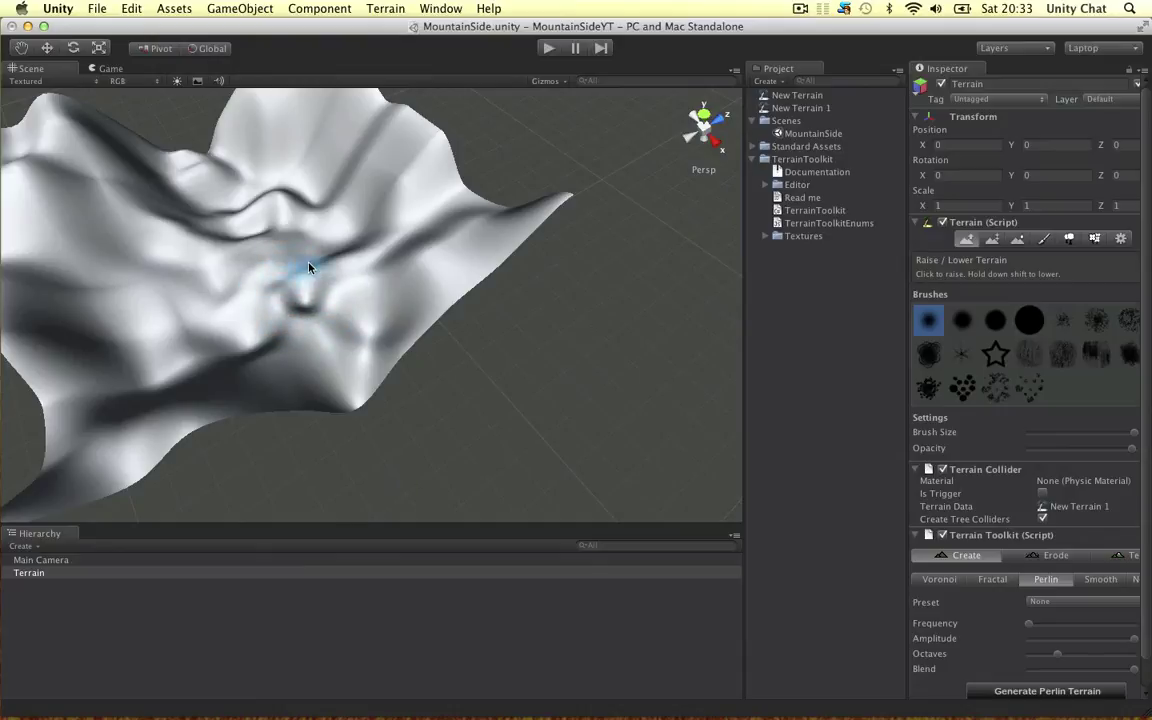
drag(257, 270, 321, 285)
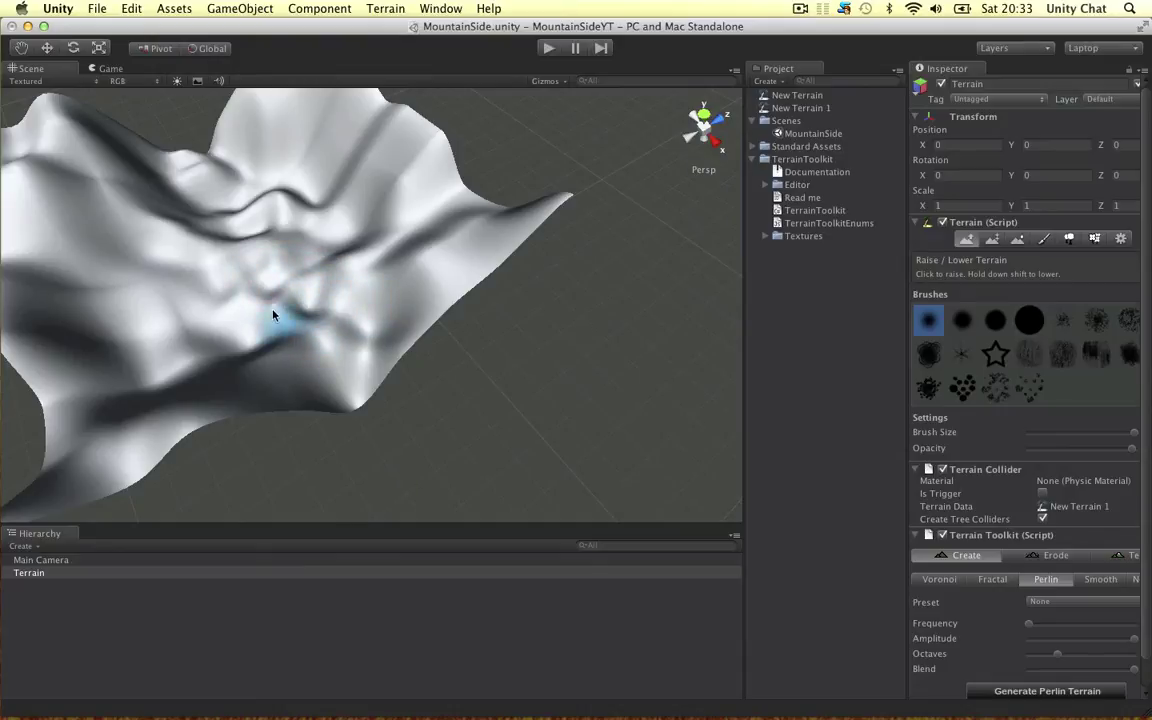
mouse_move(284, 207)
alt+mouse_down()
mouse_move(386, 267)
mouse_move(525, 242)
mouse_move(517, 237)
mouse_move(421, 438)
mouse_move(408, 195)
mouse_move(476, 262)
alt+mouse_up()
mouse_move(428, 316)
mouse_down()
mouse_move(460, 360)
mouse_move(378, 362)
mouse_move(509, 339)
mouse_move(427, 324)
mouse_up()
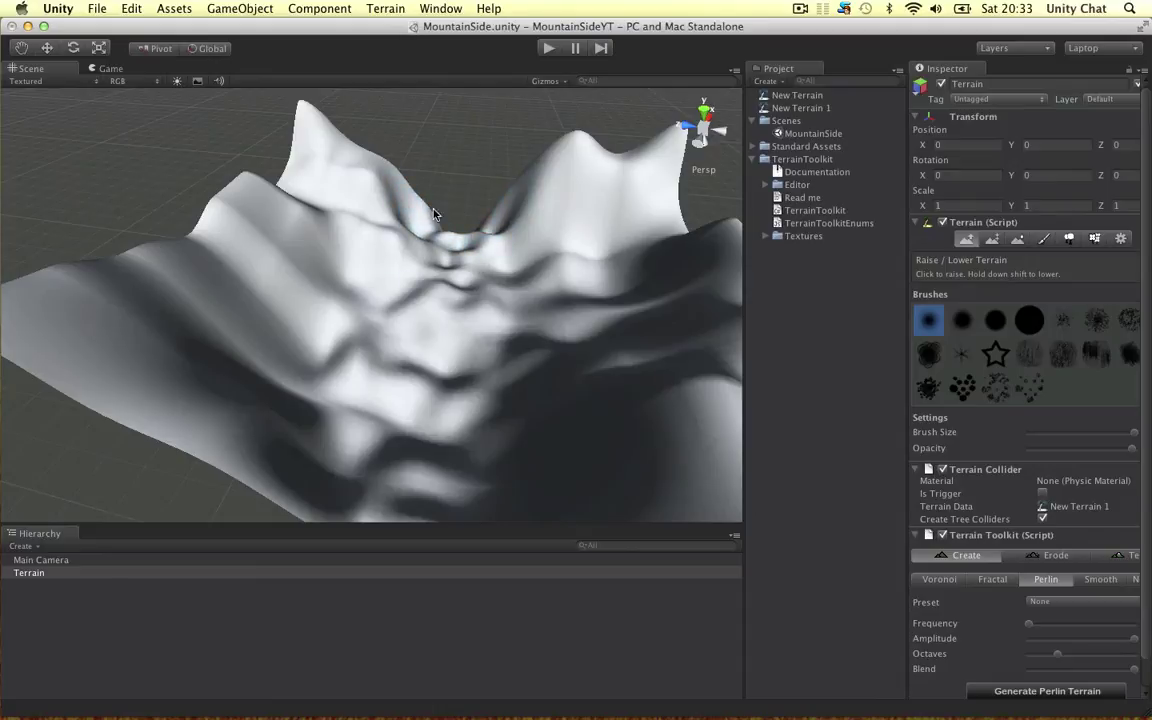
alt+drag(602, 240, 624, 191)
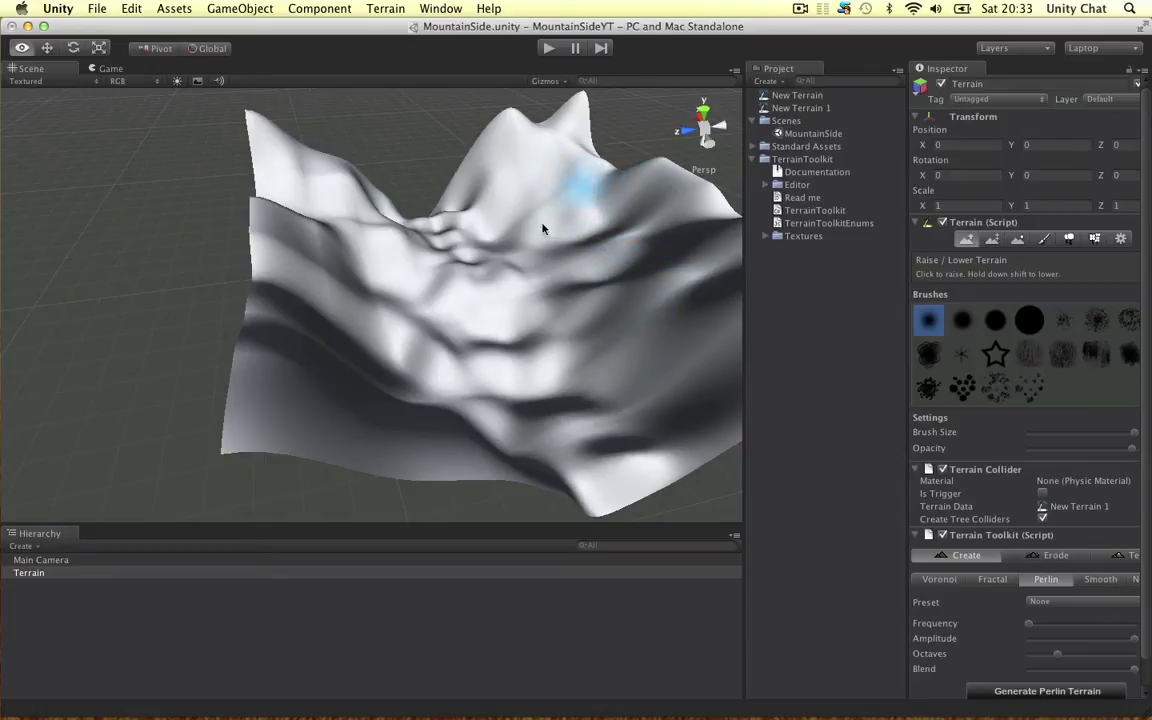
alt+drag(422, 230, 548, 301)
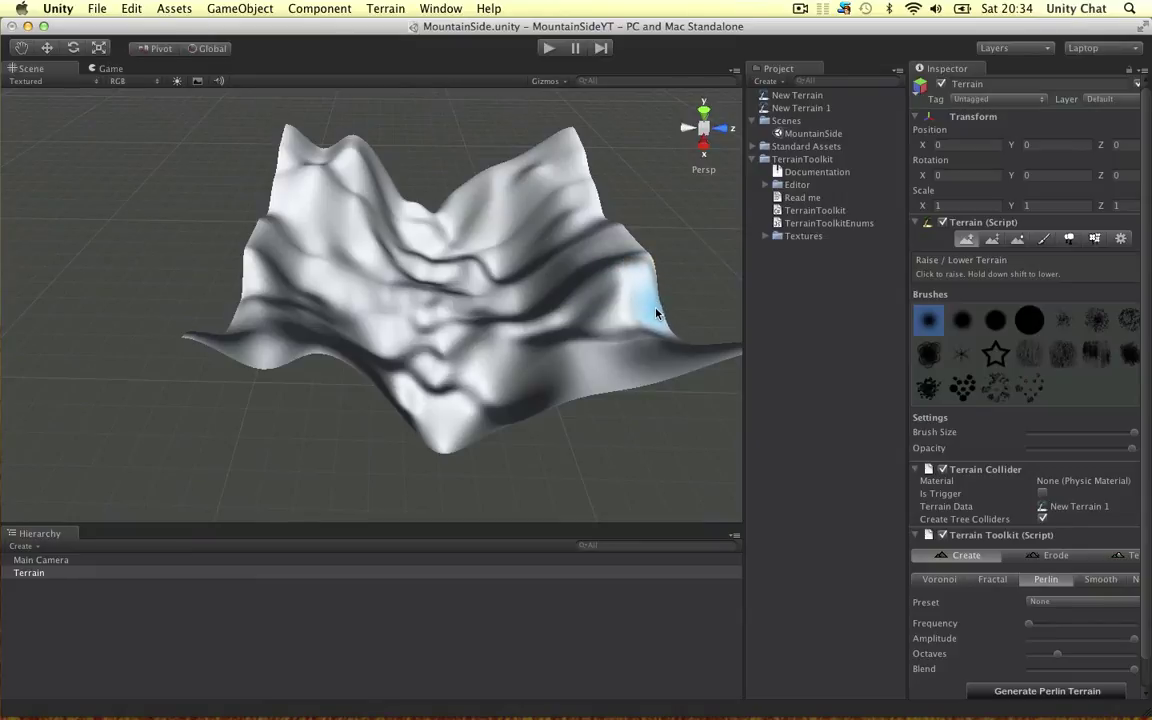
mouse_move(675, 333)
mouse_down()
mouse_move(645, 306)
mouse_move(584, 321)
mouse_move(573, 300)
mouse_move(472, 256)
mouse_move(515, 338)
mouse_move(601, 215)
mouse_move(400, 245)
mouse_move(418, 262)
mouse_move(514, 237)
mouse_move(393, 249)
mouse_move(617, 309)
mouse_move(540, 283)
mouse_up()
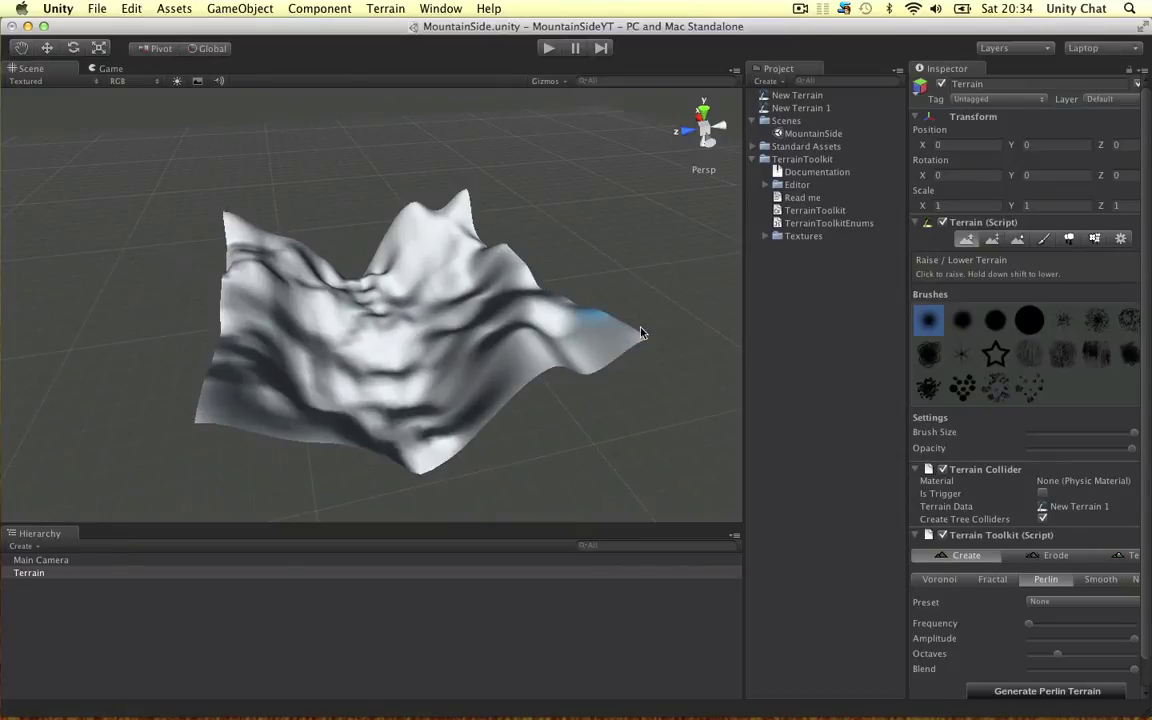
- Smooth the whole terrain with one iteration, then smooth it repeatedly with Iterations set to 5
click(1100, 579)
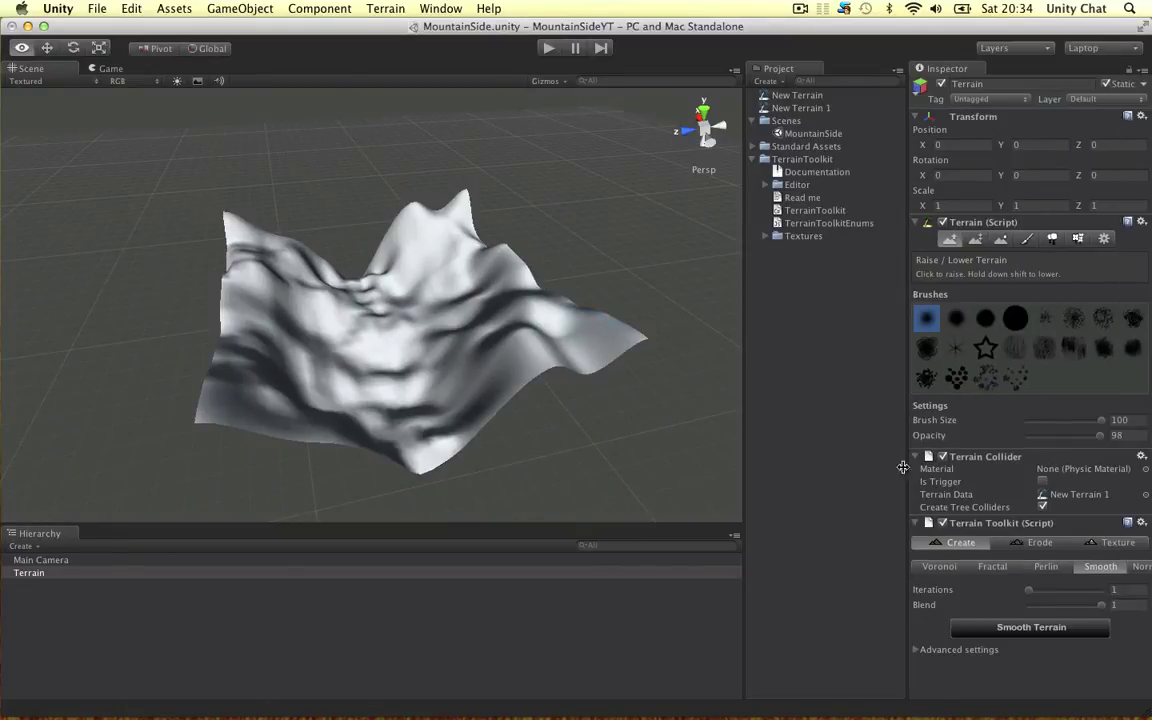
click(1057, 635)
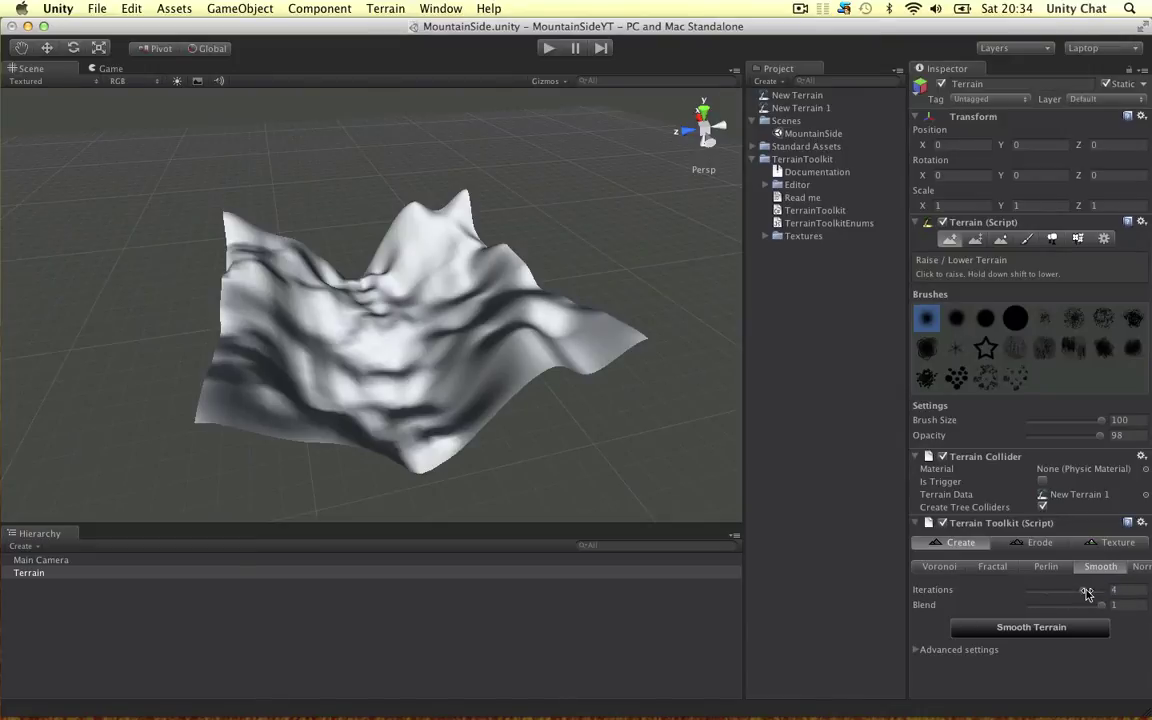
click(1037, 629)
alt+drag(455, 293, 540, 380)
click(1022, 627)
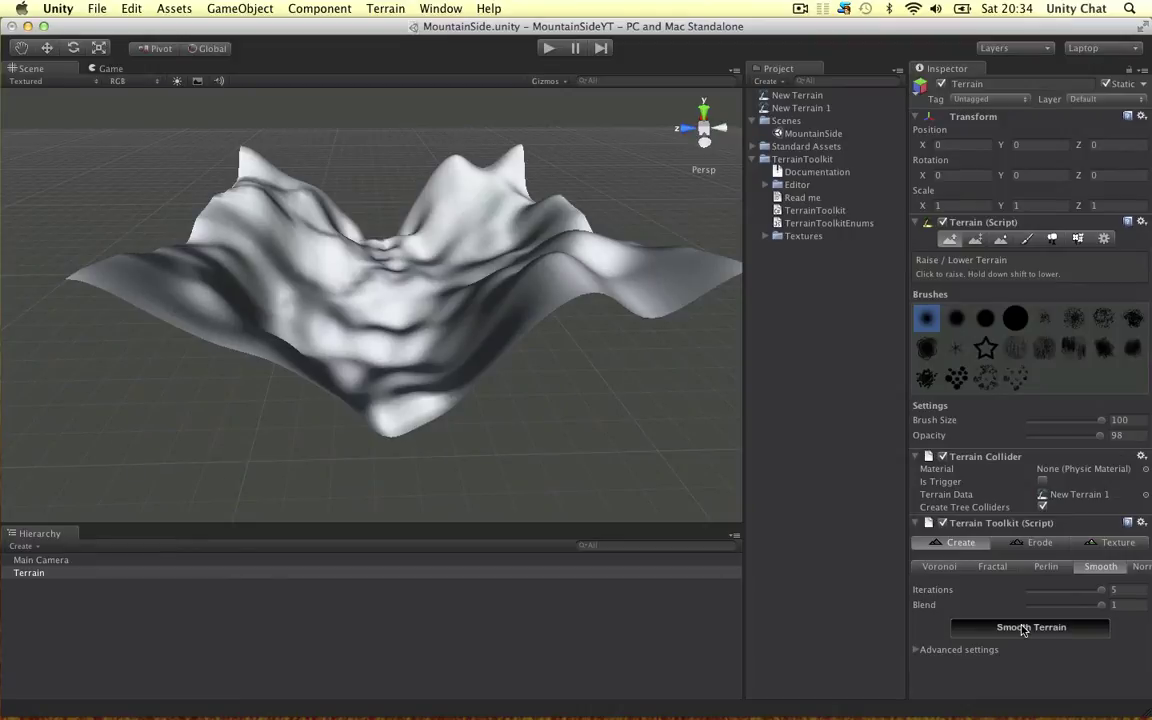
mouse_move(550, 258)
alt+mouse_down()
mouse_move(283, 288)
mouse_move(488, 243)
mouse_move(384, 219)
mouse_move(491, 226)
alt+mouse_up()
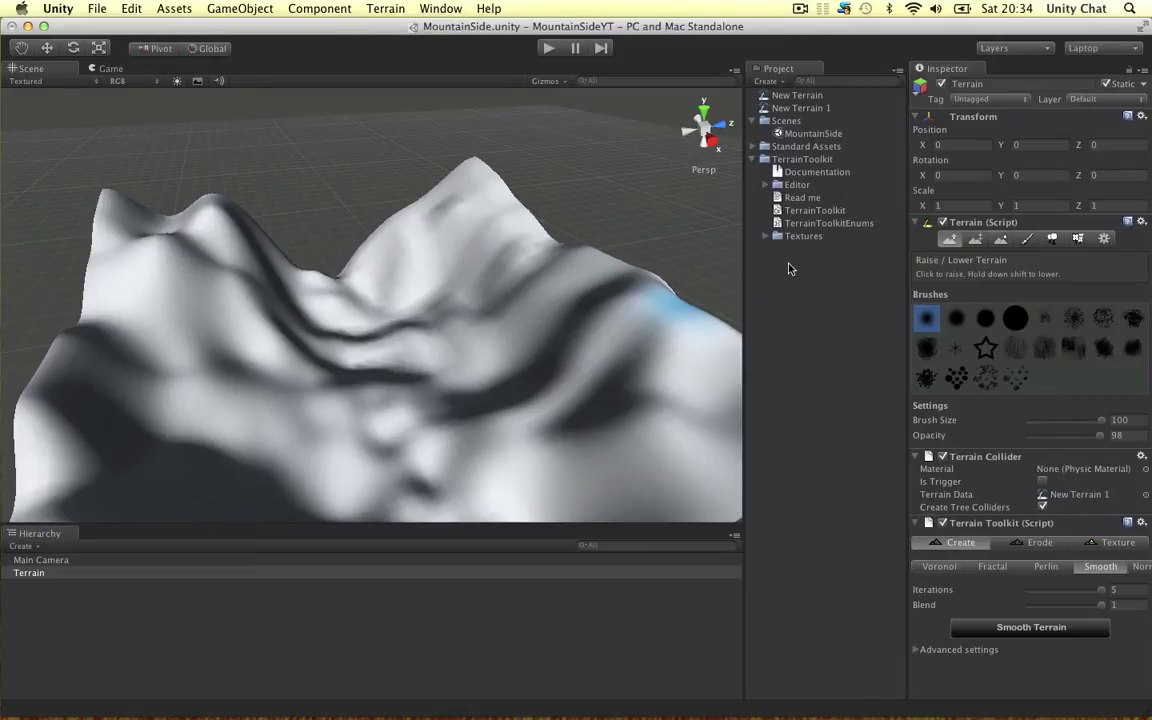
- Add a cliff texture slot in the Terrain Toolkit's procedural texture settings, widening the Inspector to fit them
click(34, 579)
click(34, 575)
click(1112, 544)
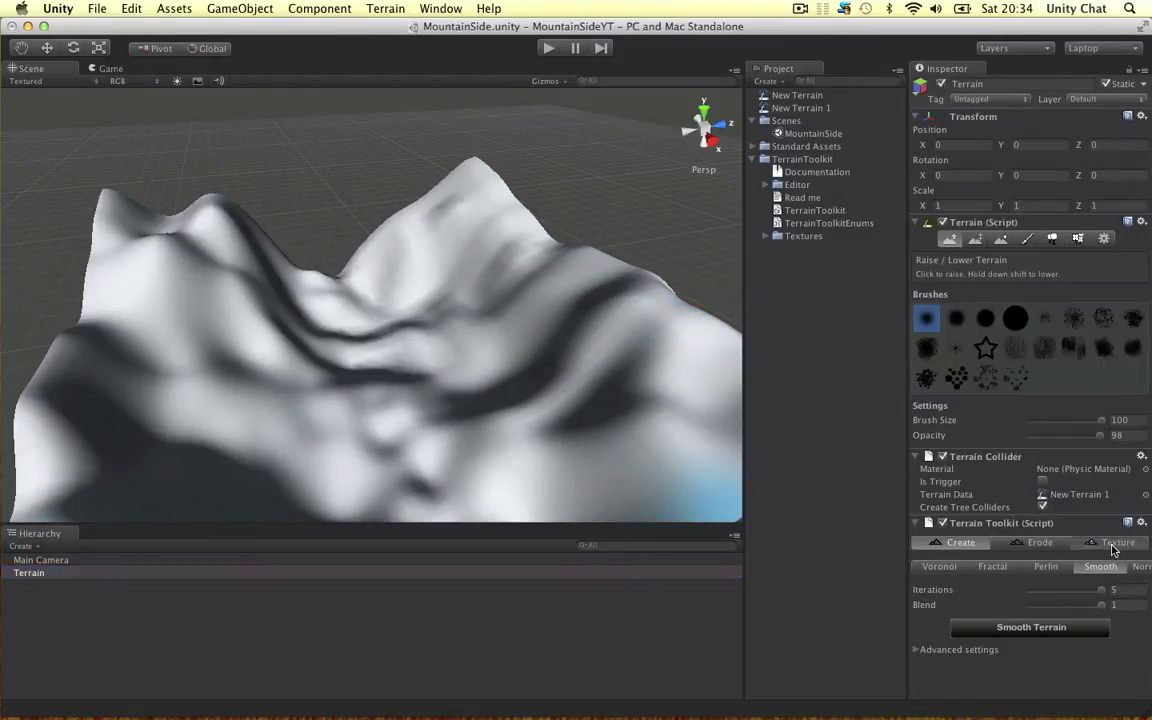
drag(903, 511, 840, 507)
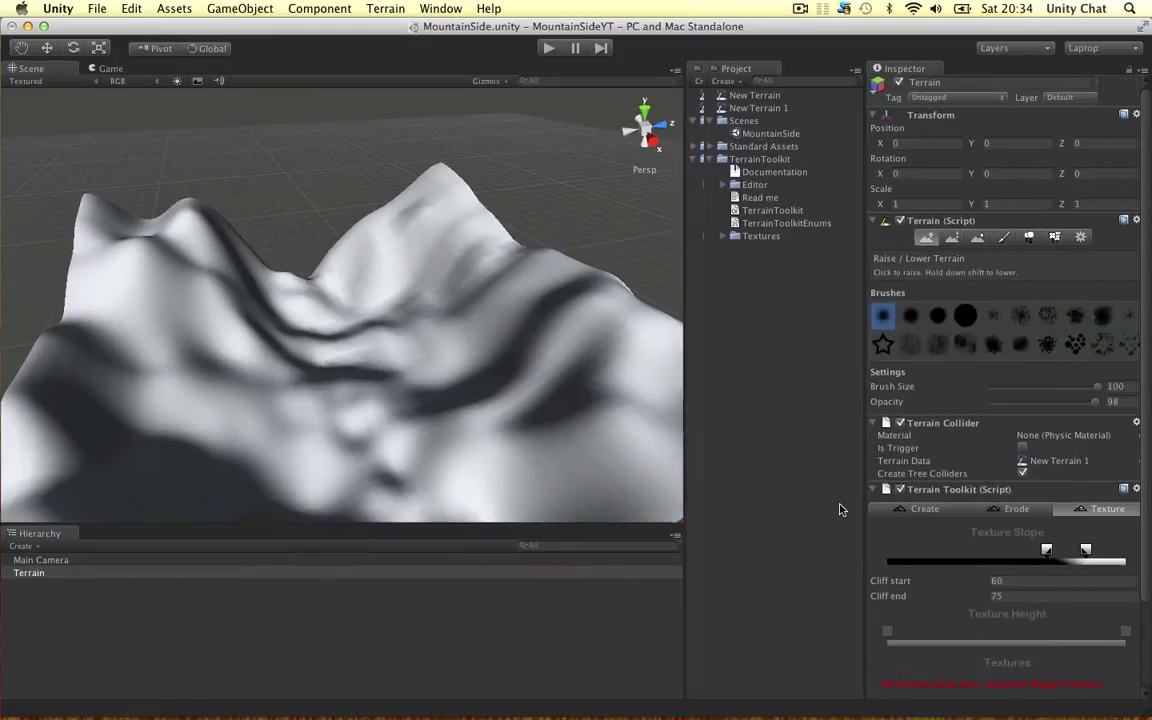
scroll(944, 446, down, 3)
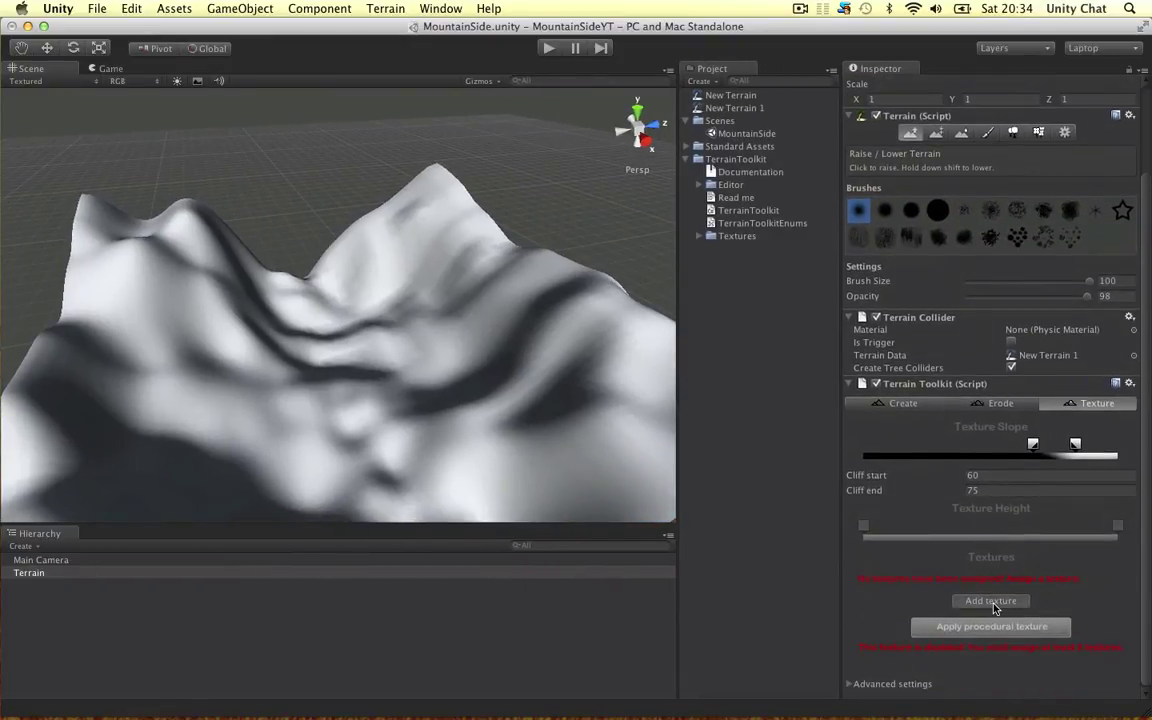
click(991, 602)
- Search the textures for "grass" and assign the dark green grass texture as the cliff texture
alt+drag(390, 336, 501, 314)
middle_drag(501, 314, 483, 249)
alt+drag(483, 249, 370, 271)
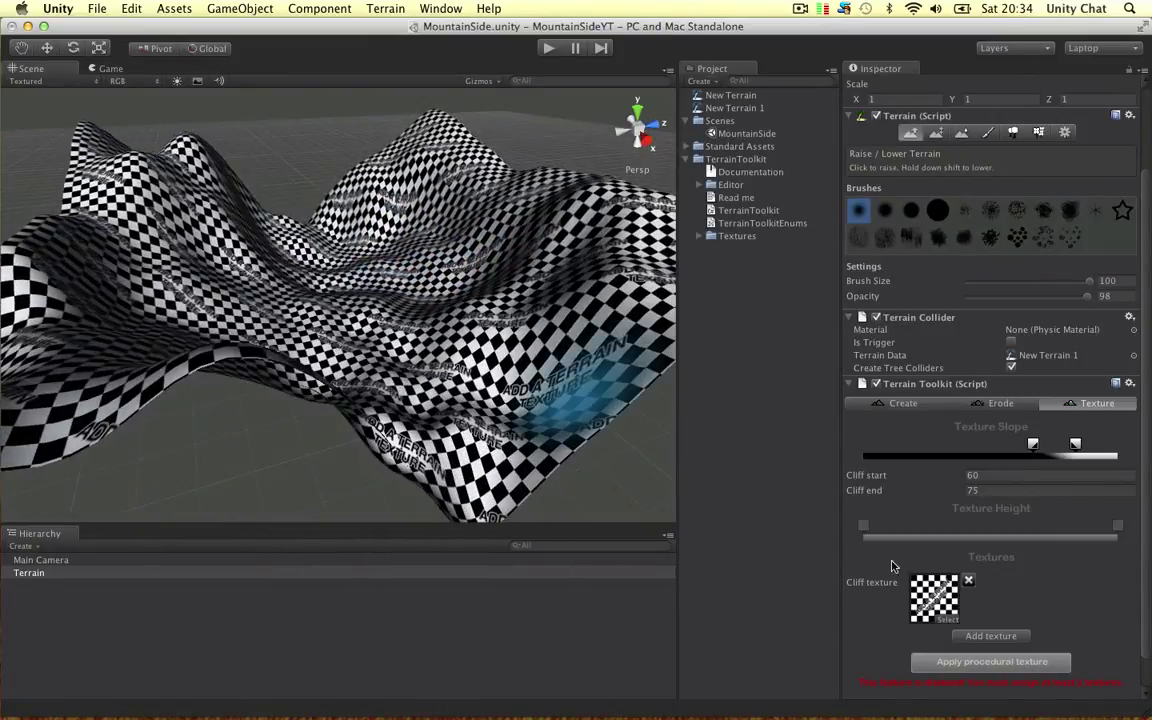
click(934, 597)
click(944, 620)
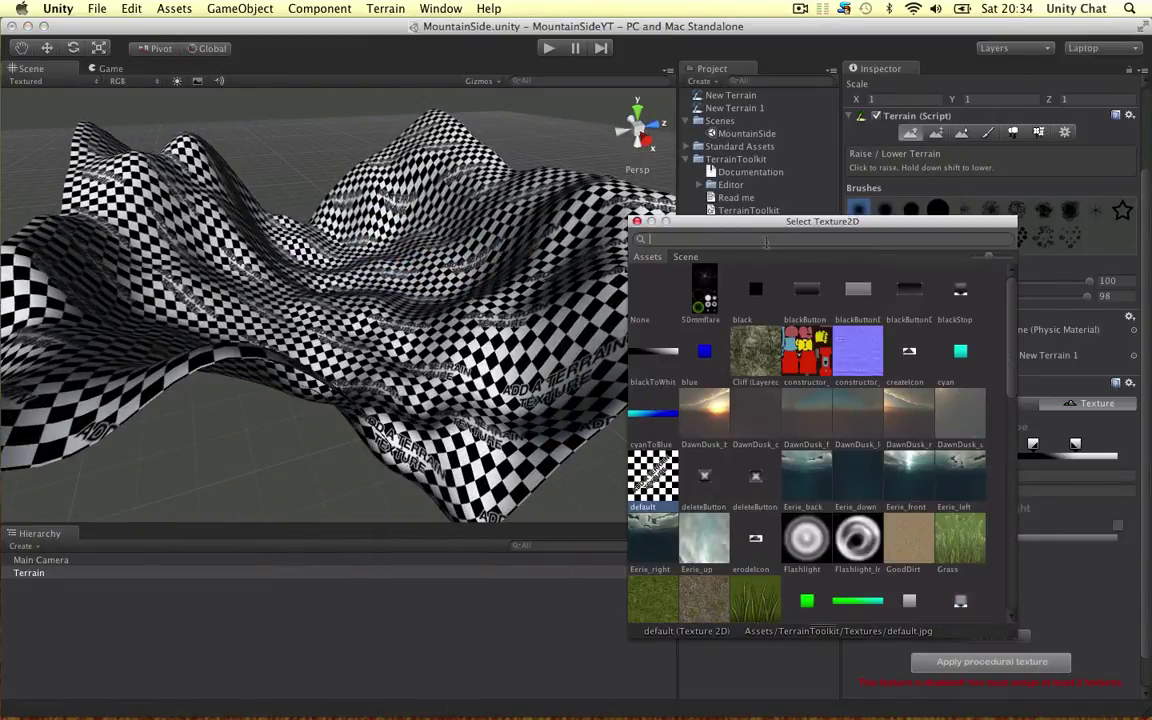
text(grass)
double_click(755, 287)
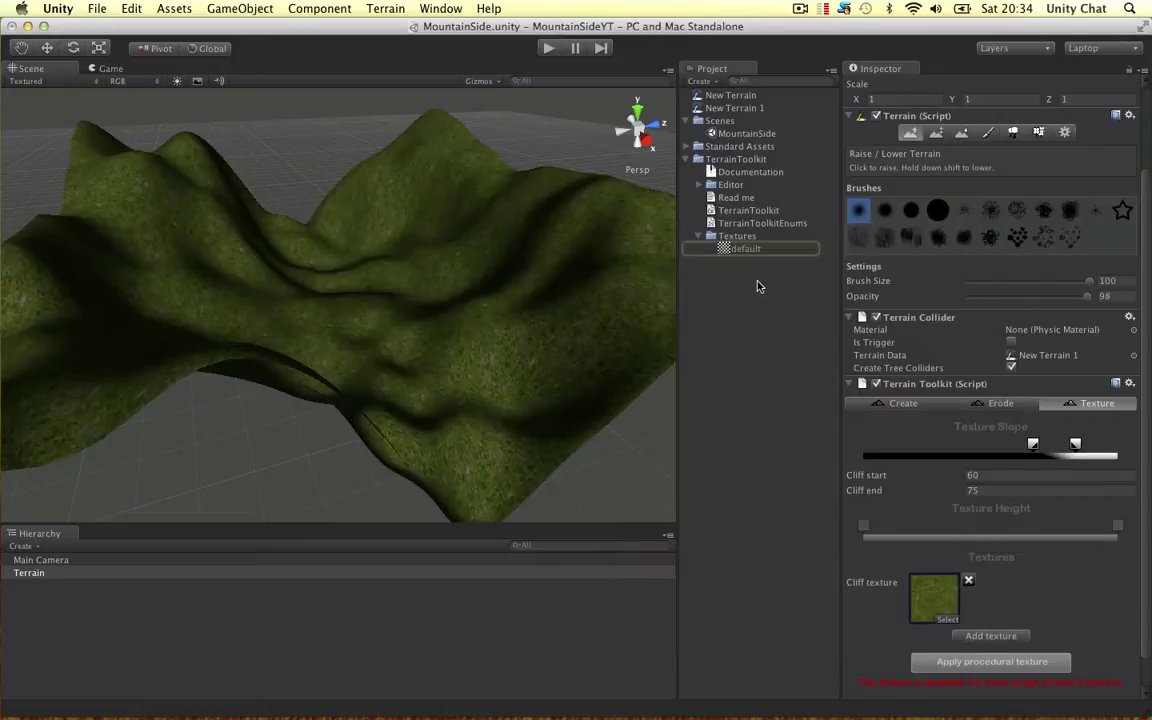
- Add a second procedural texture slot and assign the Cliff (Layered Rock) texture as Texture 1
click(1002, 633)
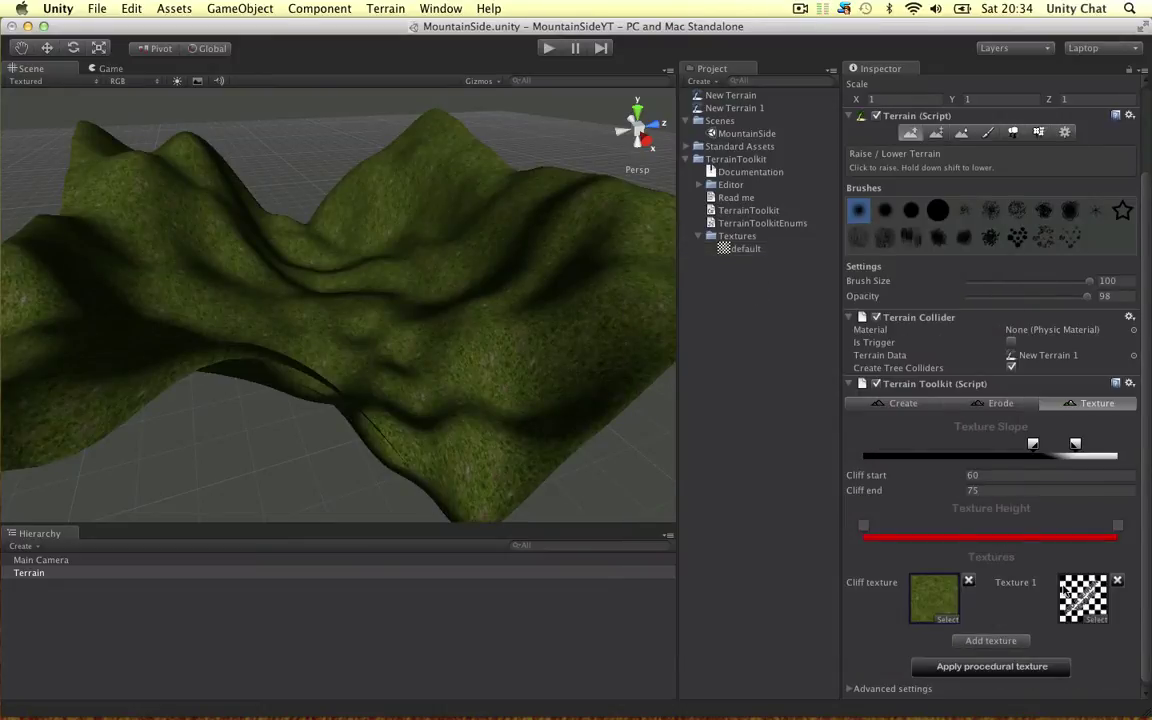
click(1095, 618)
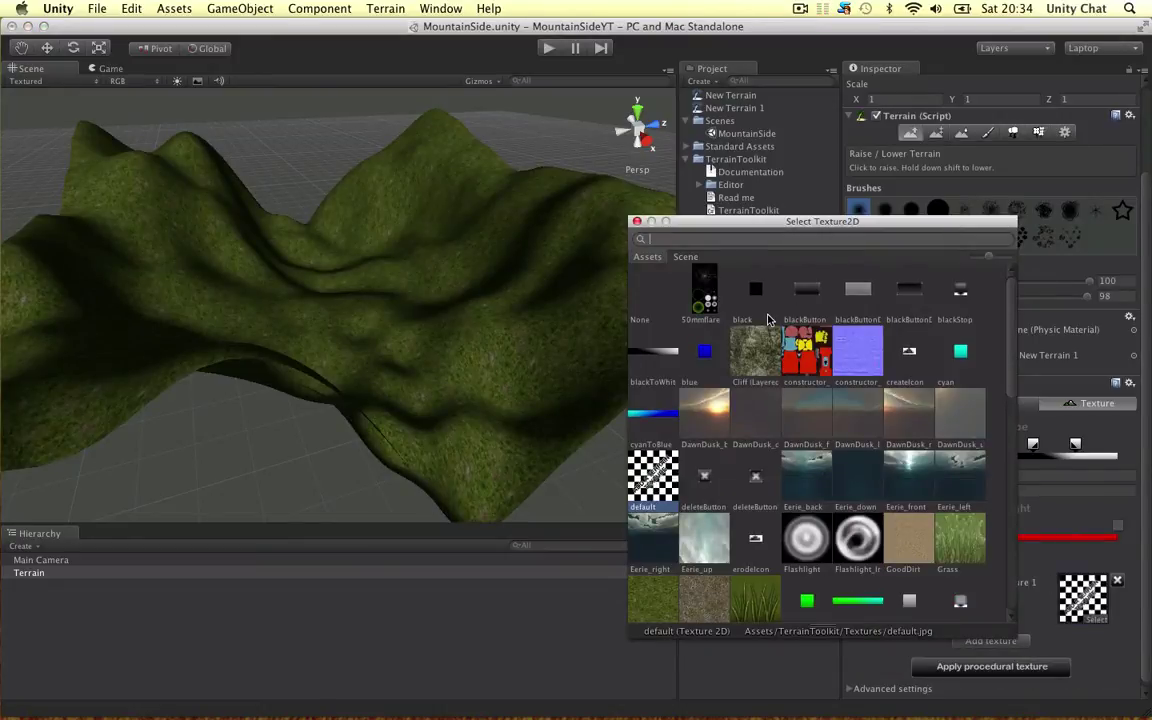
double_click(757, 346)
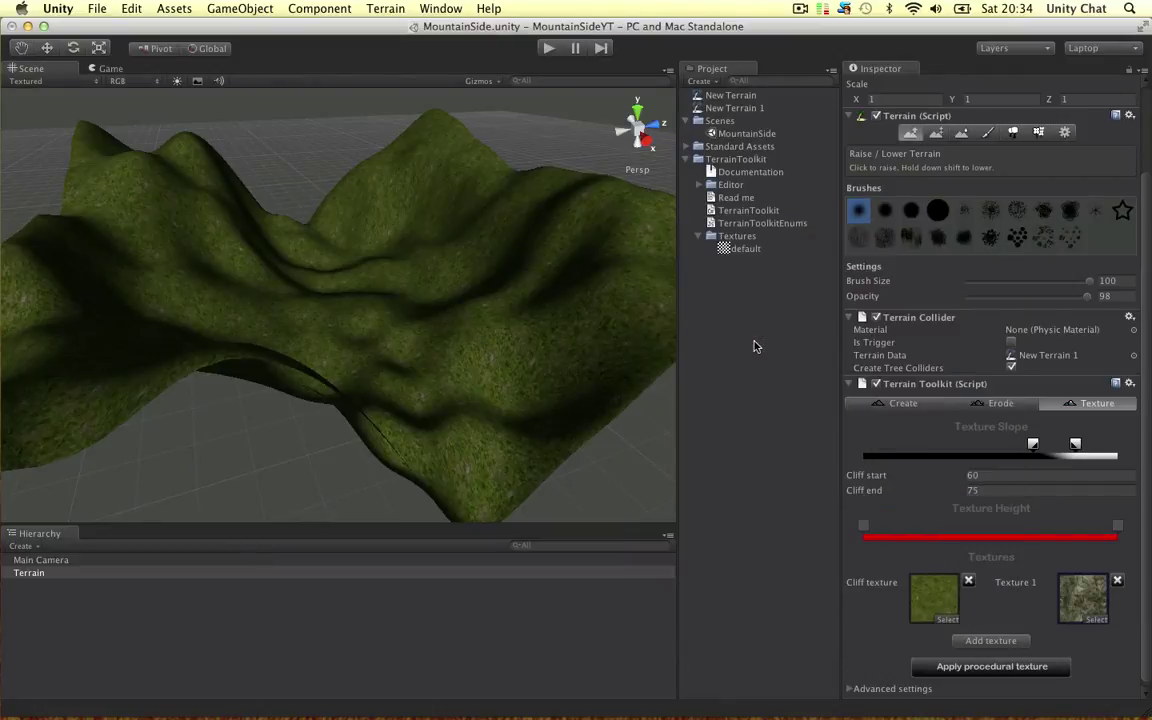
- Set the texture slope to a cliff start of about 4.8 and a cliff end of about 25.1, and apply the procedural texture
mouse_move(368, 270)
alt+mouse_down()
mouse_move(514, 283)
mouse_move(388, 271)
alt+mouse_up()
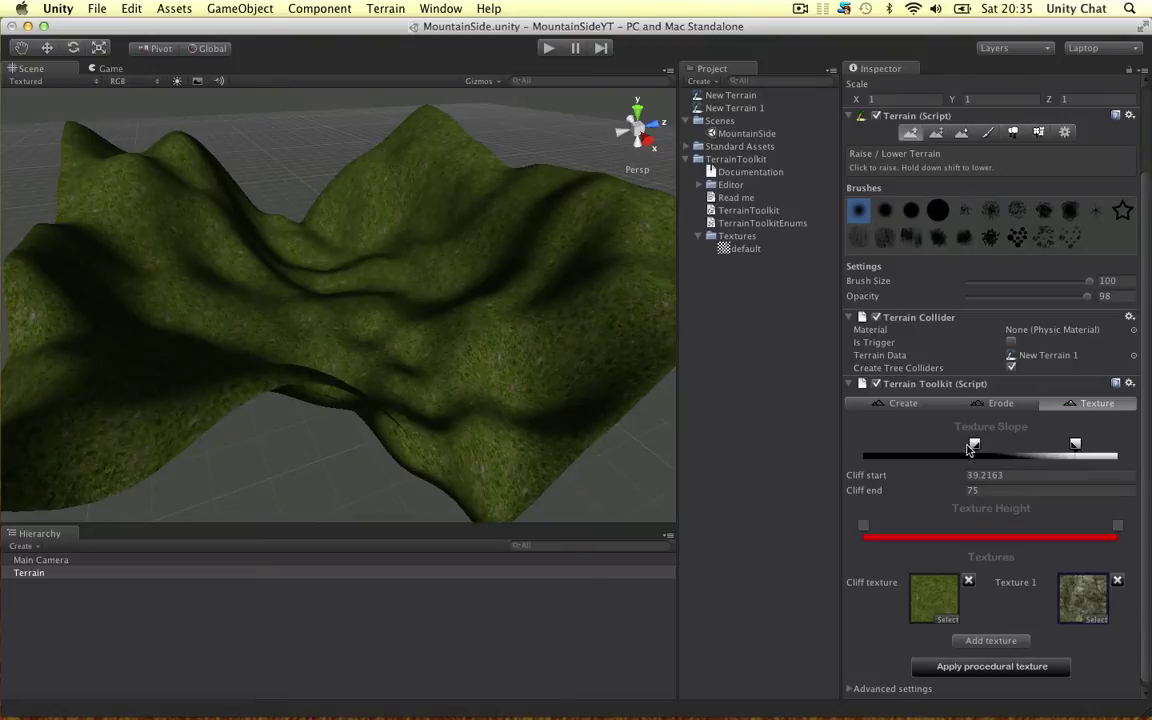
drag(958, 450, 891, 450)
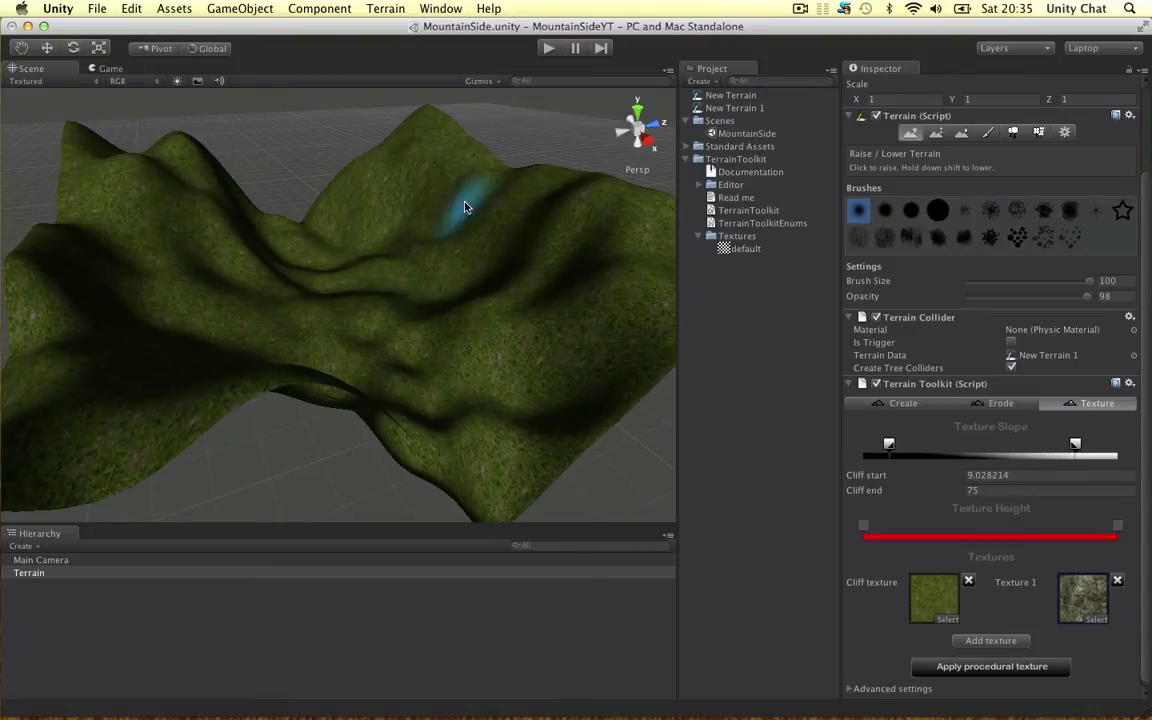
drag(1075, 447, 966, 452)
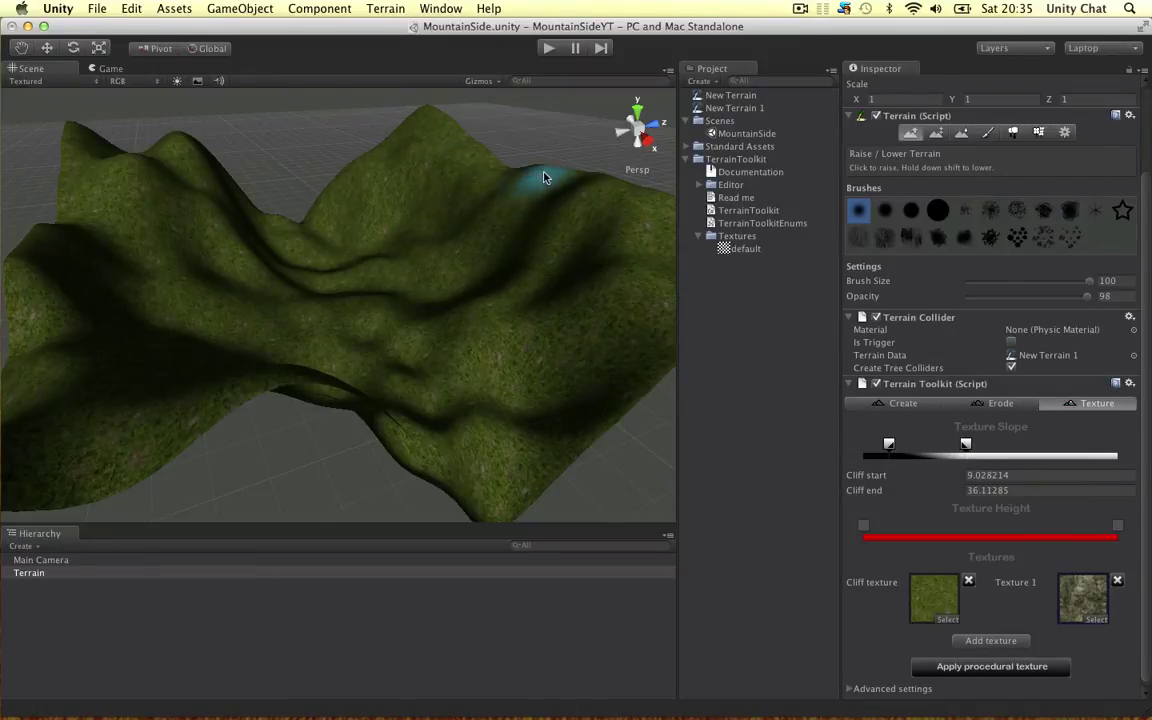
alt+drag(573, 198, 520, 230)
drag(968, 445, 933, 445)
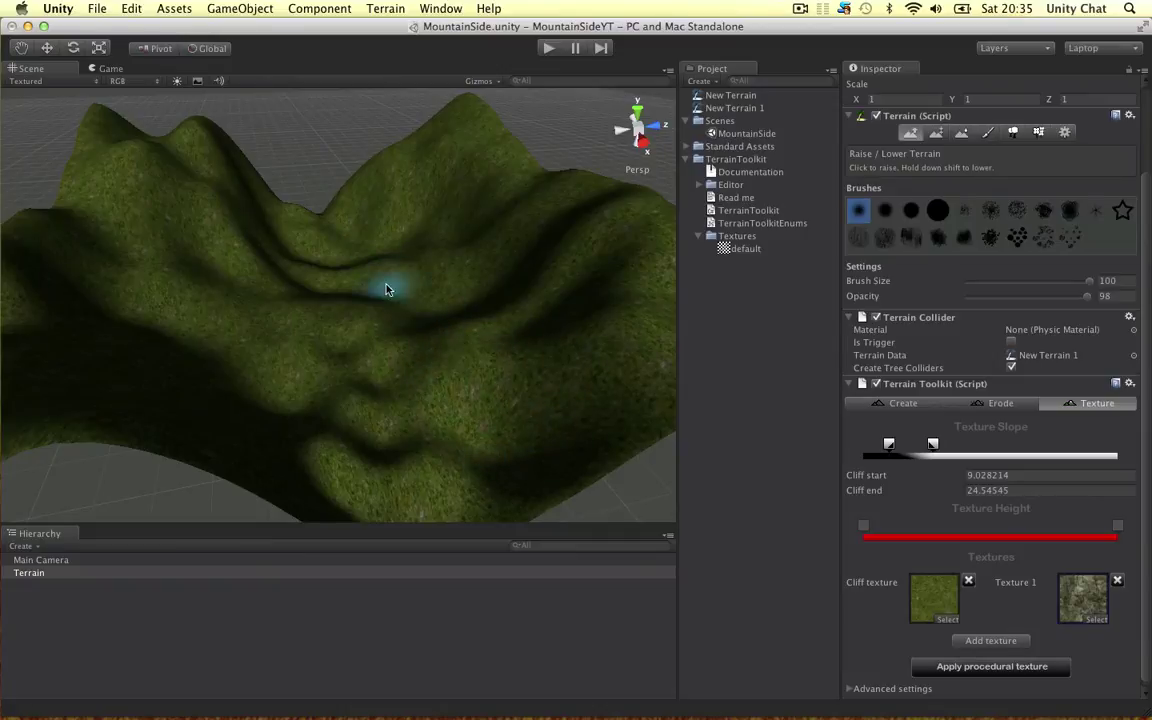
drag(447, 123, 505, 168)
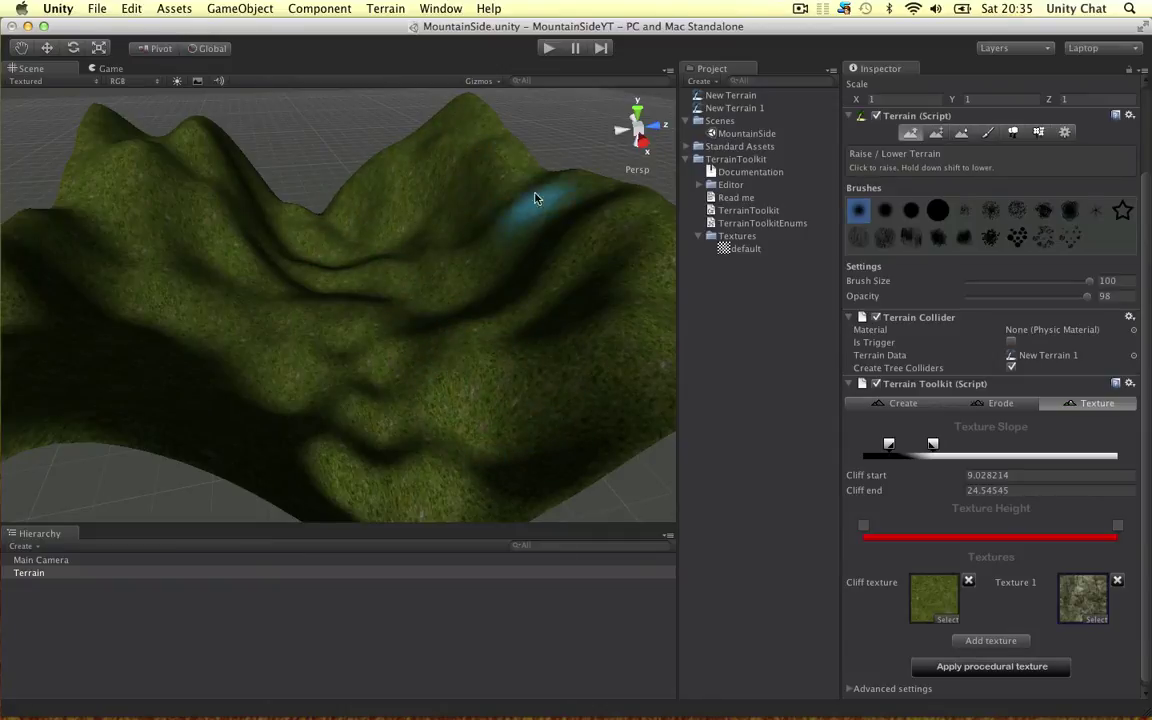
alt+drag(398, 162, 260, 221)
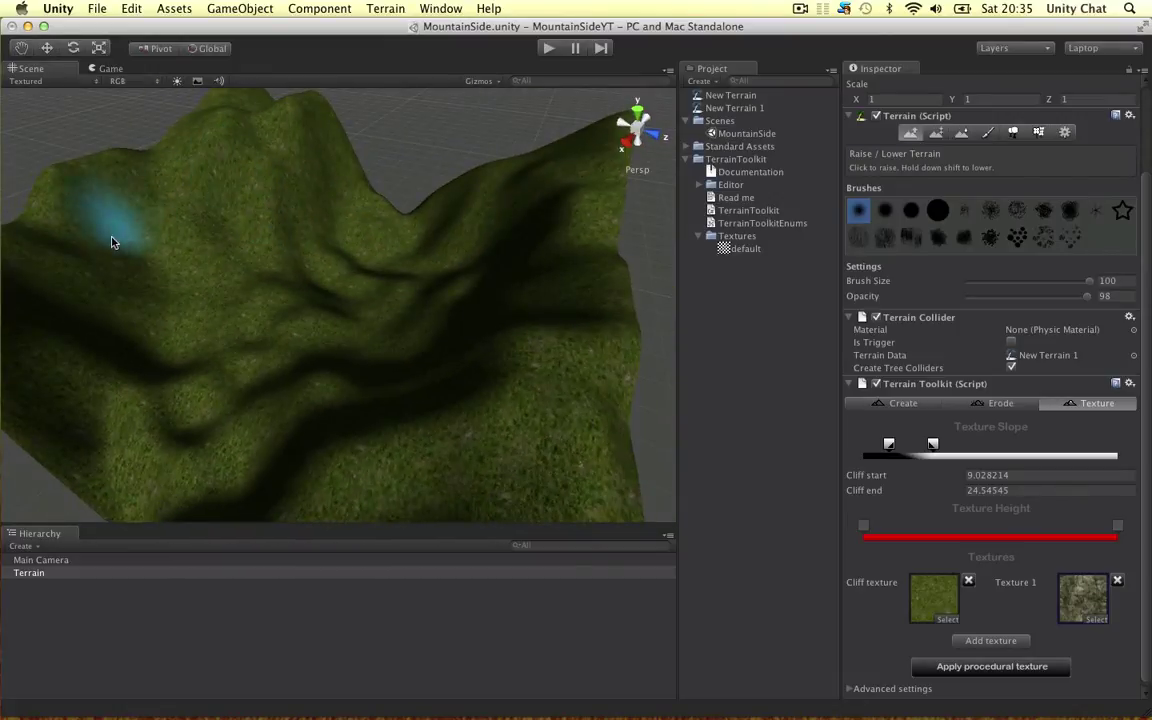
alt+drag(476, 355, 663, 342)
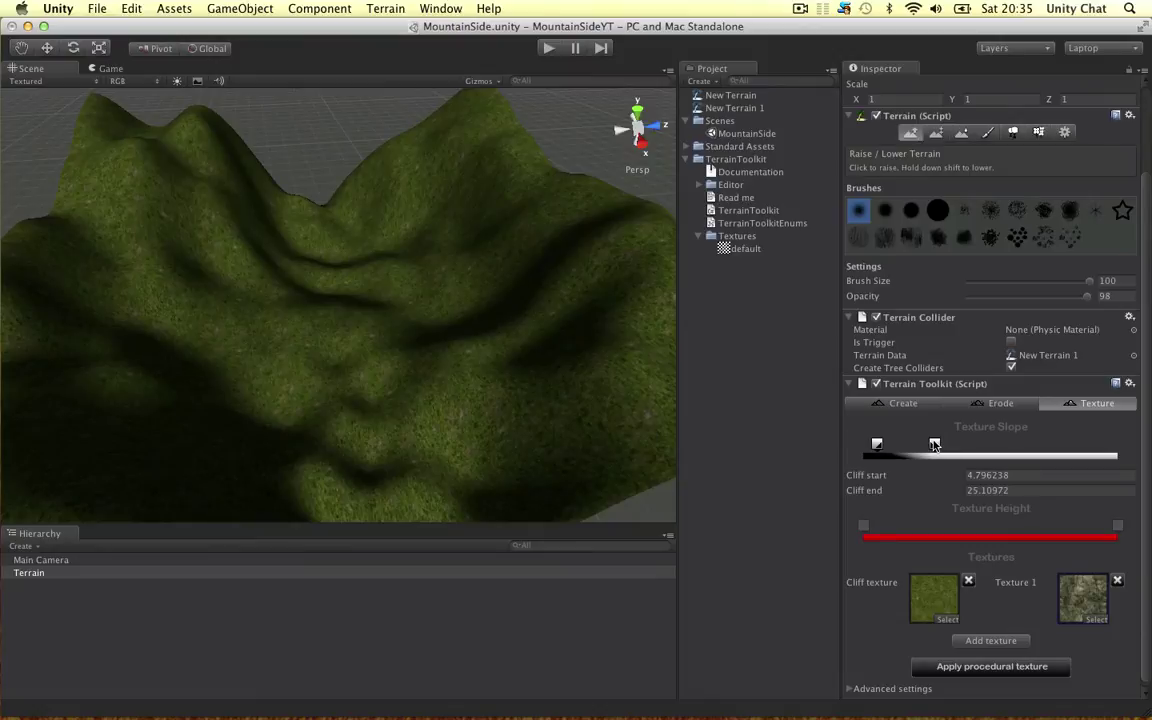
scroll(1039, 540, down, 1)
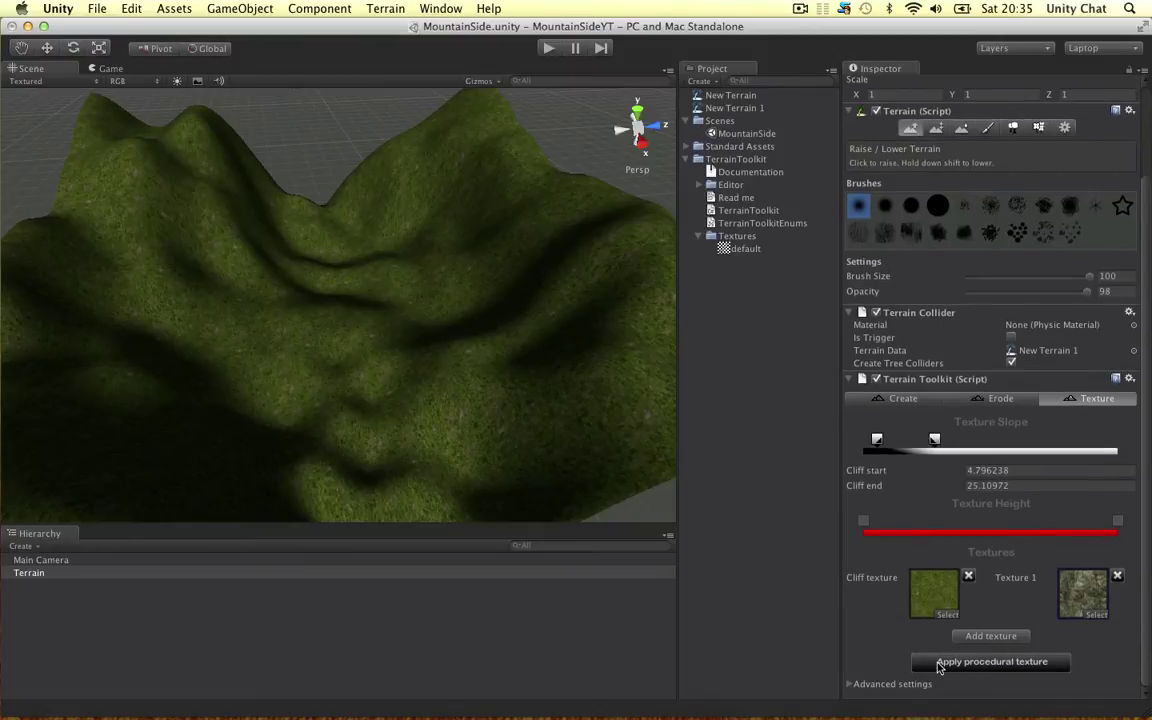
click(990, 661)
mouse_move(437, 330)
alt+mouse_down()
mouse_move(599, 298)
mouse_move(404, 311)
mouse_move(476, 352)
mouse_move(483, 370)
alt+mouse_up()
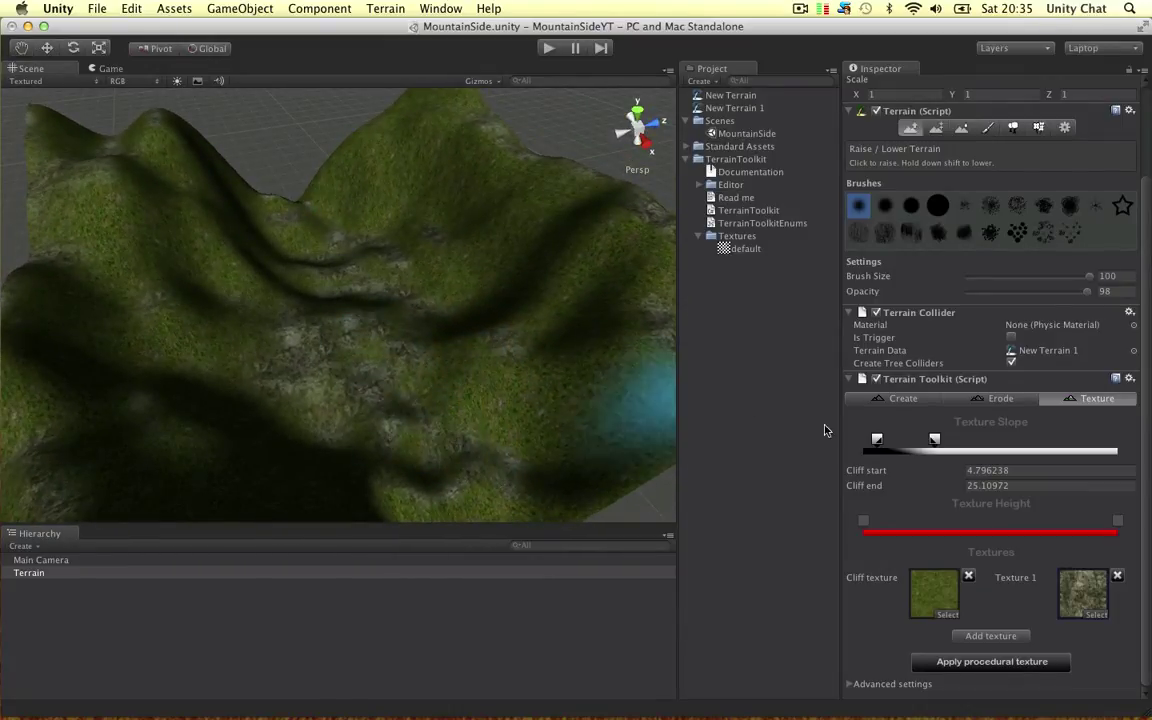
- Try a cliff end of about 30.8 on the terrain, then reduce it to about 24 and reapply the procedural texture
drag(935, 441, 950, 442)
click(1004, 660)
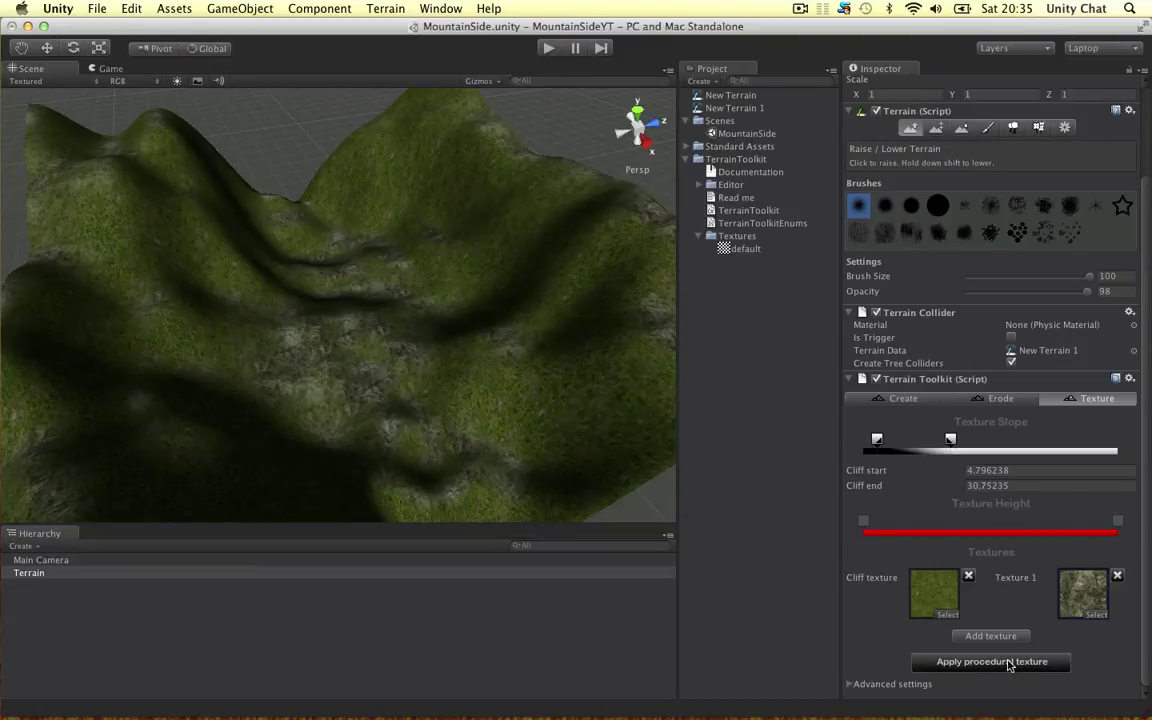
alt+drag(527, 252, 620, 330)
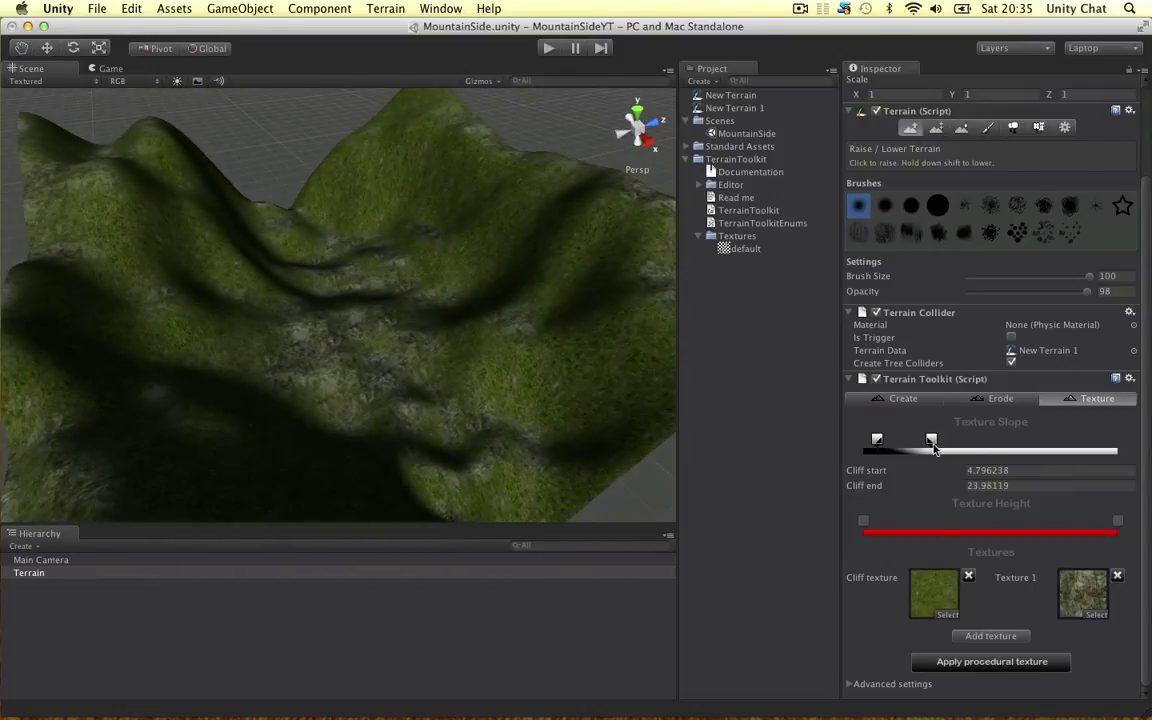
click(1008, 661)
alt+drag(545, 341, 643, 382)
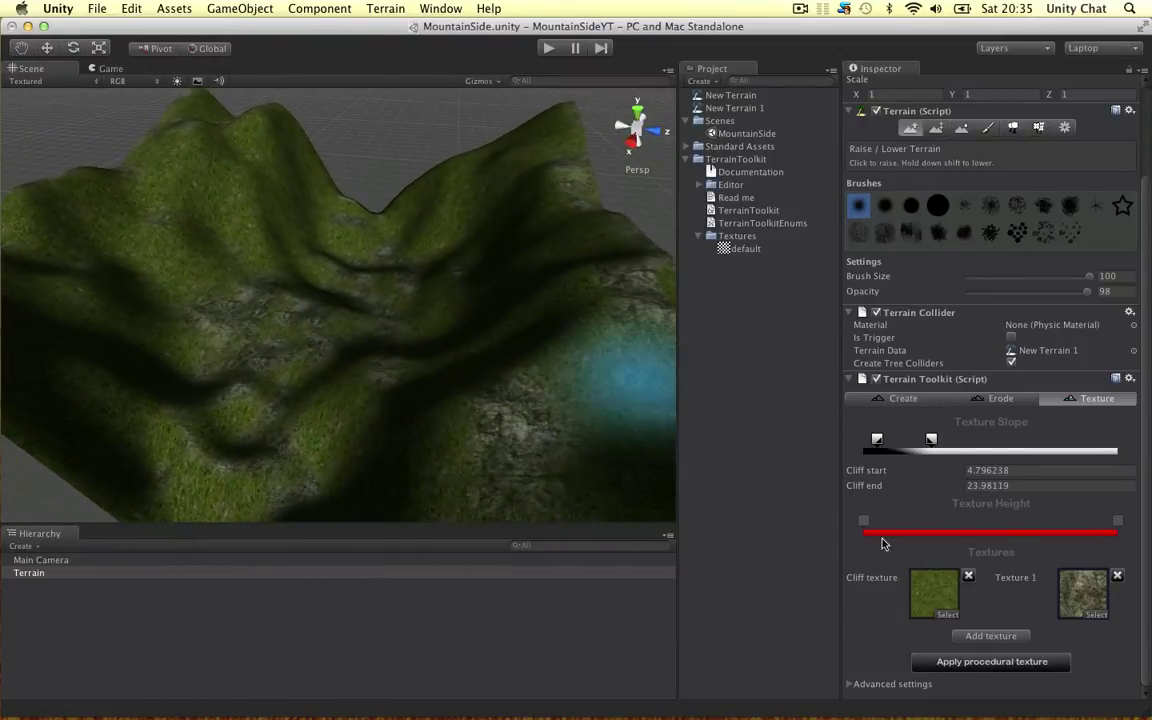
- Raise the low ground along the valley's open edge with the Raise / Lower brush, checking the textured terrain from several angles
mouse_move(309, 314)
alt+mouse_down()
mouse_move(478, 331)
mouse_move(416, 325)
mouse_move(510, 266)
mouse_move(309, 327)
mouse_move(540, 296)
mouse_move(660, 295)
alt+mouse_up()
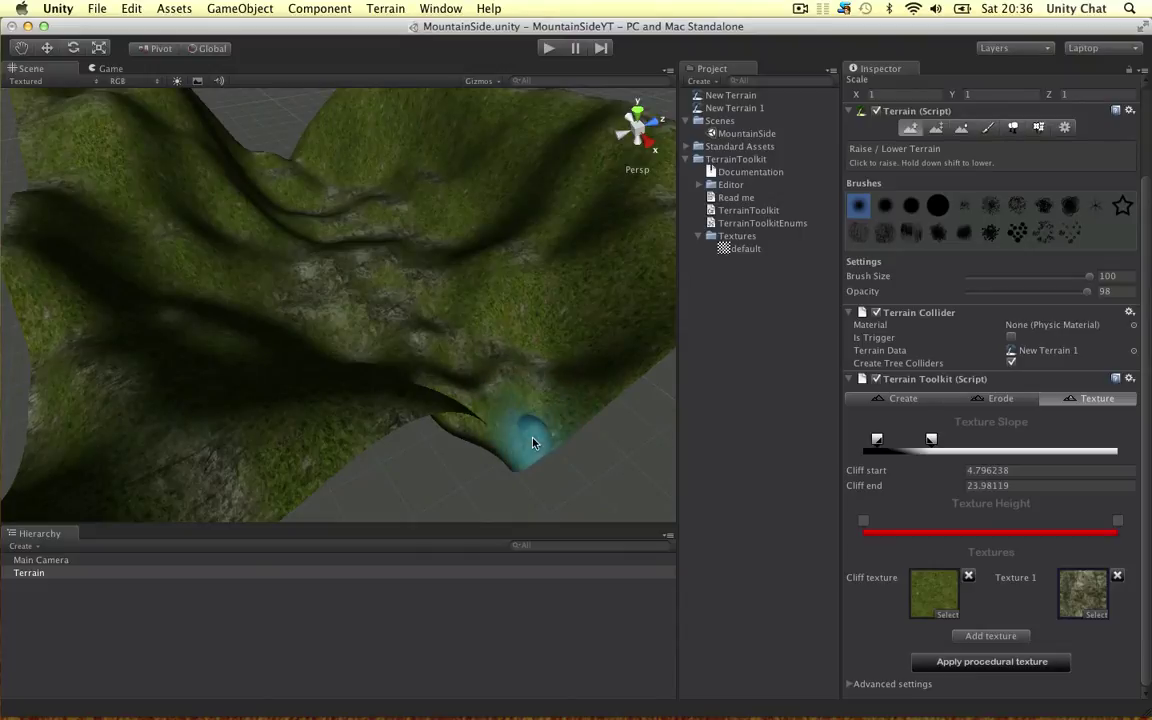
mouse_move(555, 357)
alt+mouse_down()
mouse_move(514, 288)
mouse_move(421, 421)
alt+mouse_up()
mouse_move(385, 375)
alt+mouse_down()
mouse_move(586, 319)
mouse_move(338, 250)
mouse_move(517, 225)
mouse_move(381, 297)
mouse_move(381, 281)
alt+mouse_up()
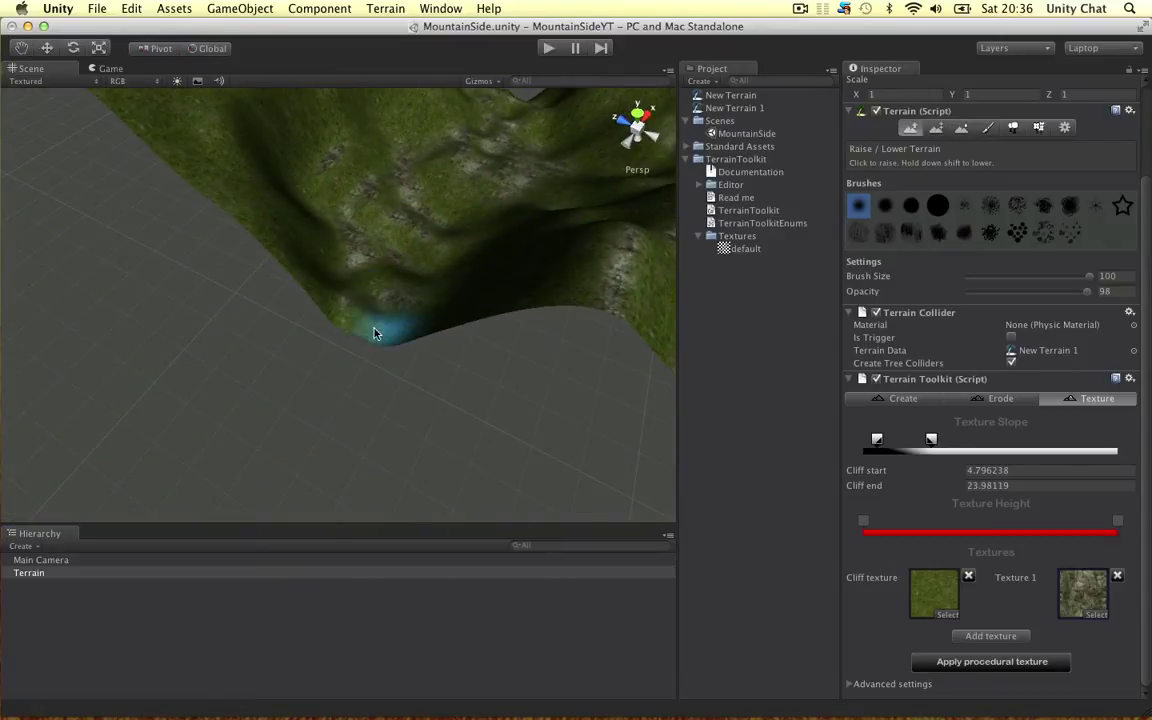
alt+drag(367, 332, 444, 314)
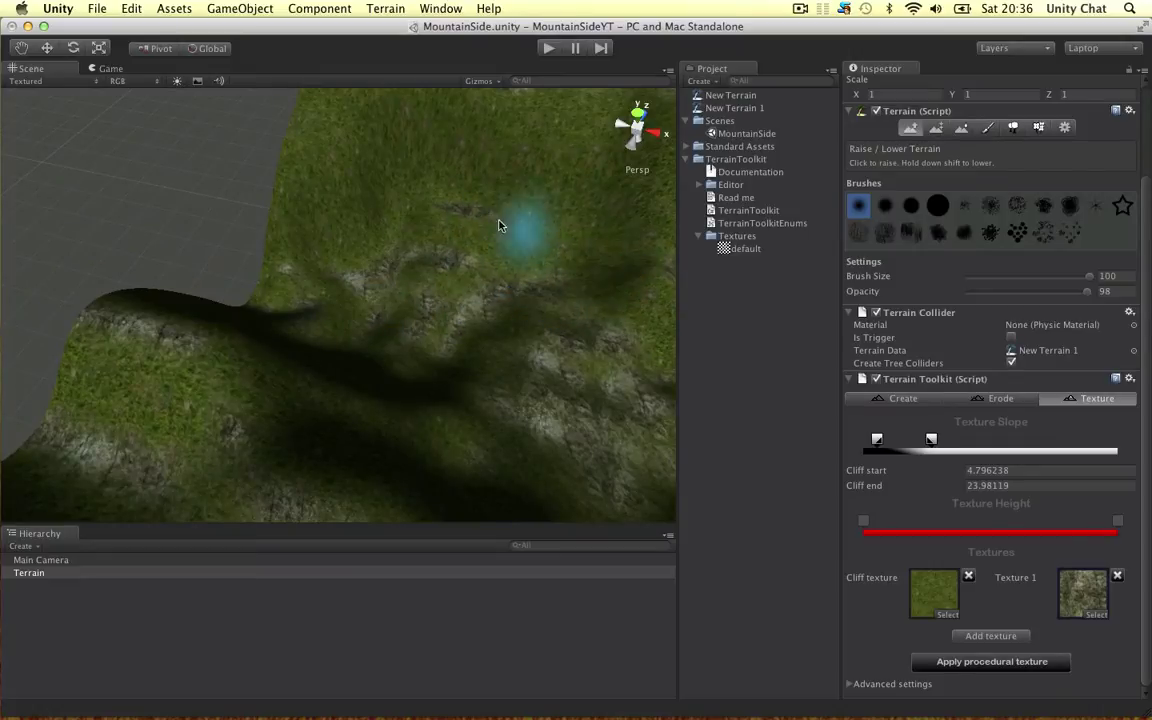
mouse_move(490, 222)
alt+mouse_down()
mouse_move(540, 245)
mouse_move(305, 220)
mouse_move(350, 150)
mouse_move(275, 222)
alt+mouse_up()
mouse_move(472, 434)
alt+mouse_down()
mouse_move(415, 445)
mouse_move(429, 440)
alt+mouse_up()
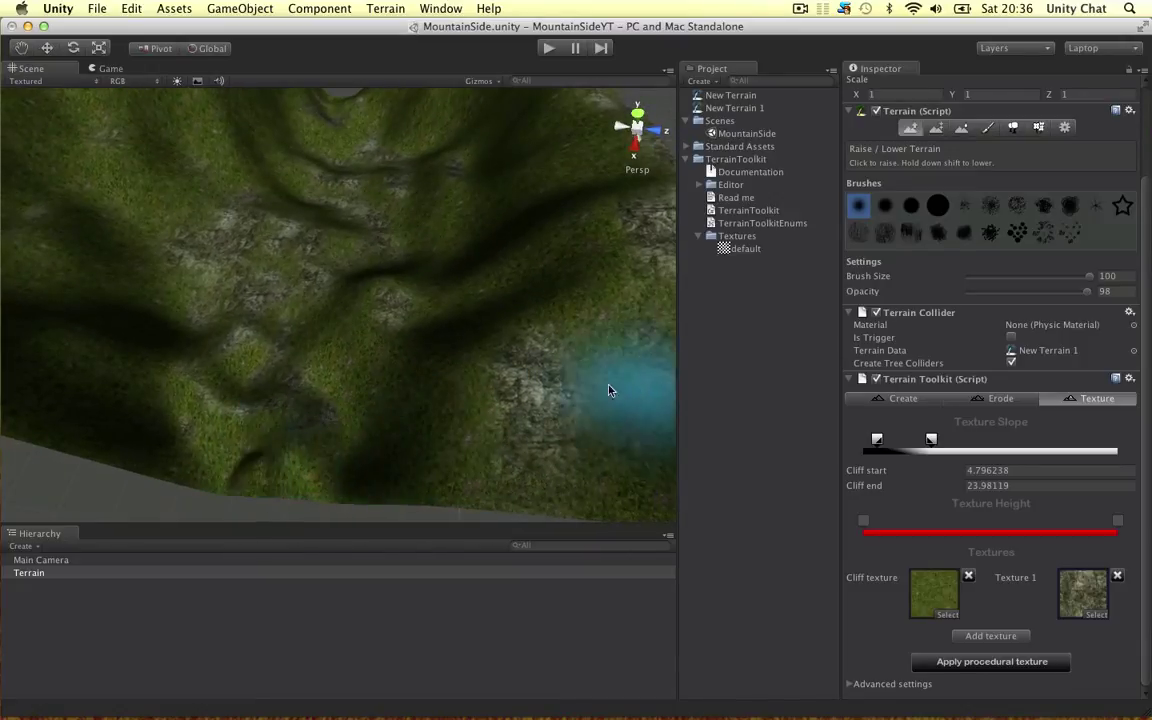
mouse_move(527, 399)
alt+mouse_down()
mouse_move(483, 326)
mouse_move(386, 365)
mouse_move(345, 329)
mouse_move(481, 321)
mouse_move(388, 290)
mouse_move(450, 278)
mouse_move(597, 324)
mouse_move(518, 315)
mouse_move(392, 335)
alt+mouse_up()
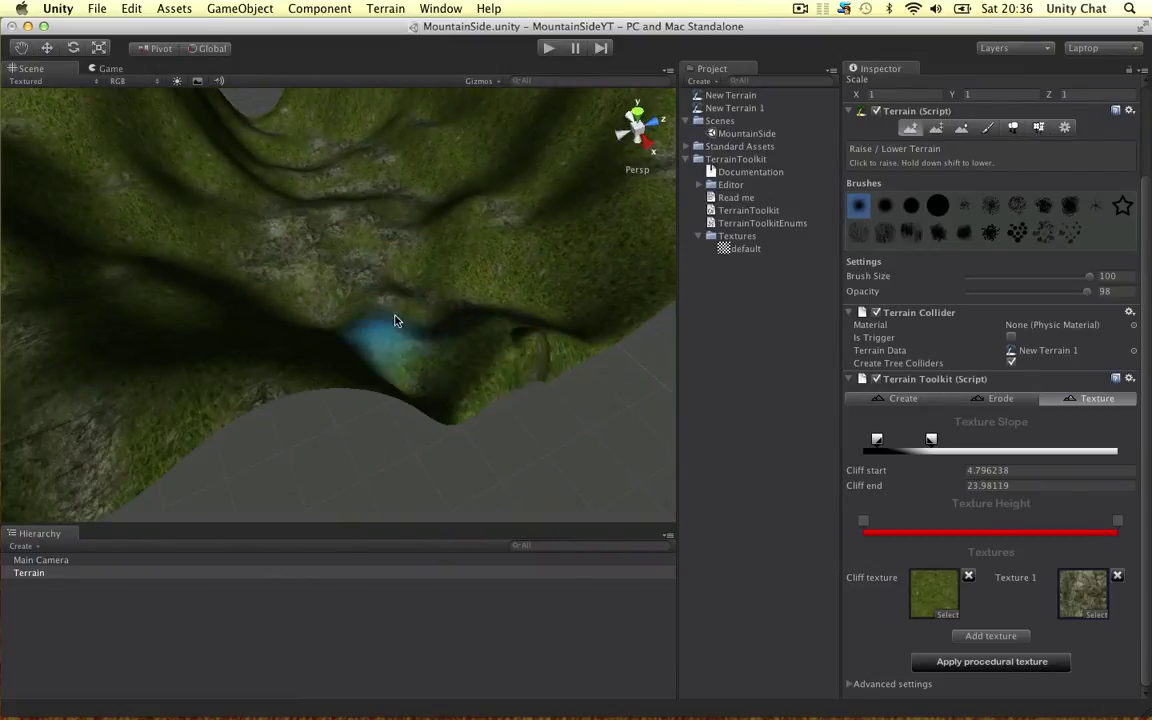
mouse_move(411, 309)
mouse_down()
mouse_move(488, 283)
mouse_move(563, 347)
mouse_move(545, 301)
mouse_up()
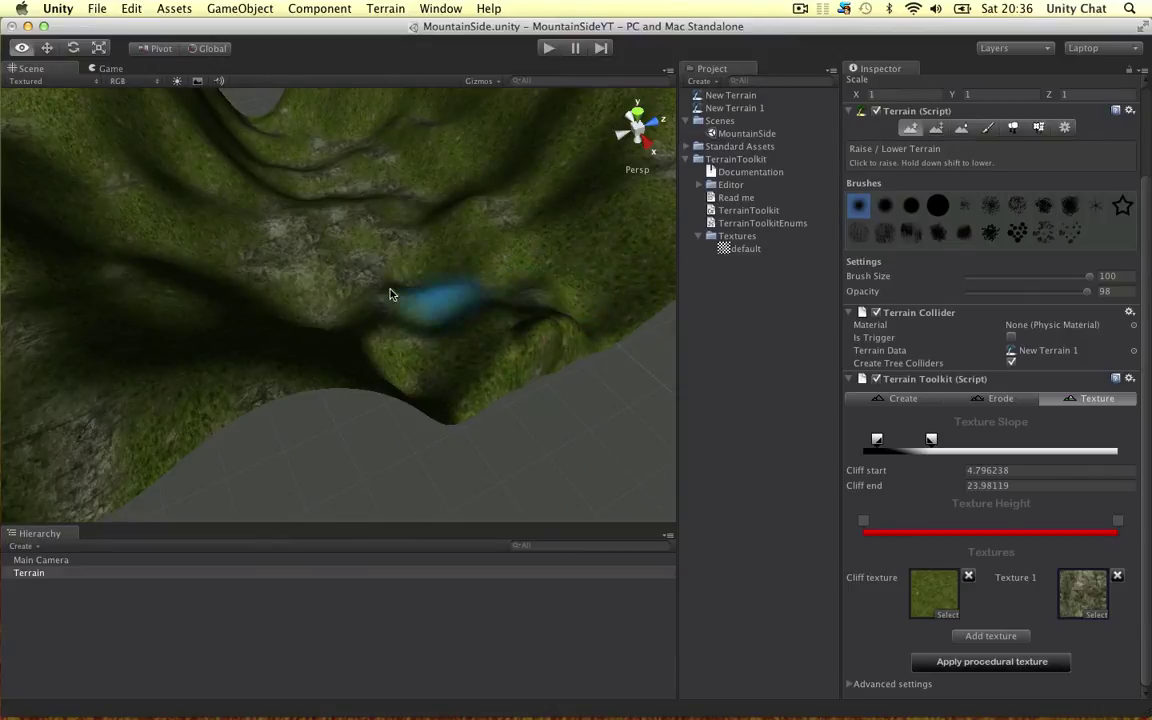
mouse_move(388, 291)
alt+mouse_down()
mouse_move(576, 305)
mouse_move(485, 297)
alt+mouse_up()
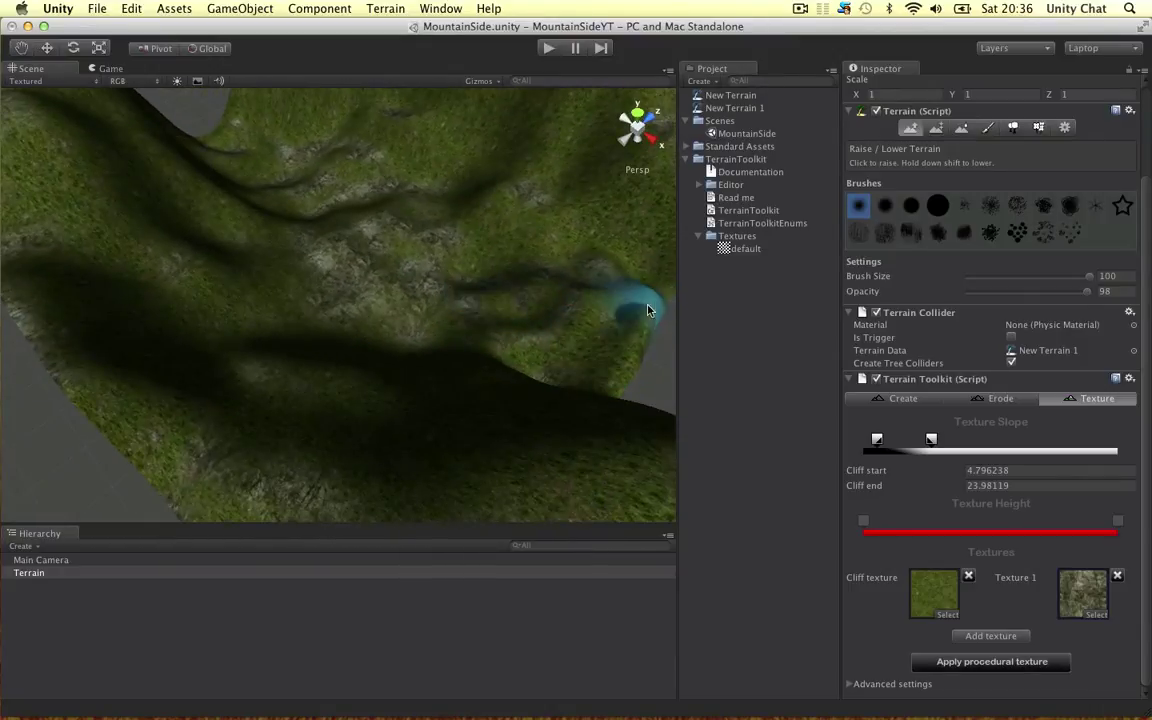
- Smooth the raised ground at the valley's open edge with the Smooth Height brush and save the scene
click(962, 128)
scroll(928, 228, up, 1)
mouse_move(594, 283)
mouse_down()
mouse_move(617, 321)
mouse_move(640, 319)
mouse_move(600, 316)
mouse_move(548, 334)
mouse_move(574, 289)
mouse_up()
mouse_move(525, 321)
alt+mouse_down()
mouse_move(604, 334)
mouse_move(514, 262)
mouse_move(581, 279)
mouse_move(381, 221)
mouse_move(458, 262)
mouse_move(521, 265)
mouse_move(540, 312)
mouse_move(512, 278)
alt+mouse_up()
scroll(512, 278, down, 3)
key(super+s)
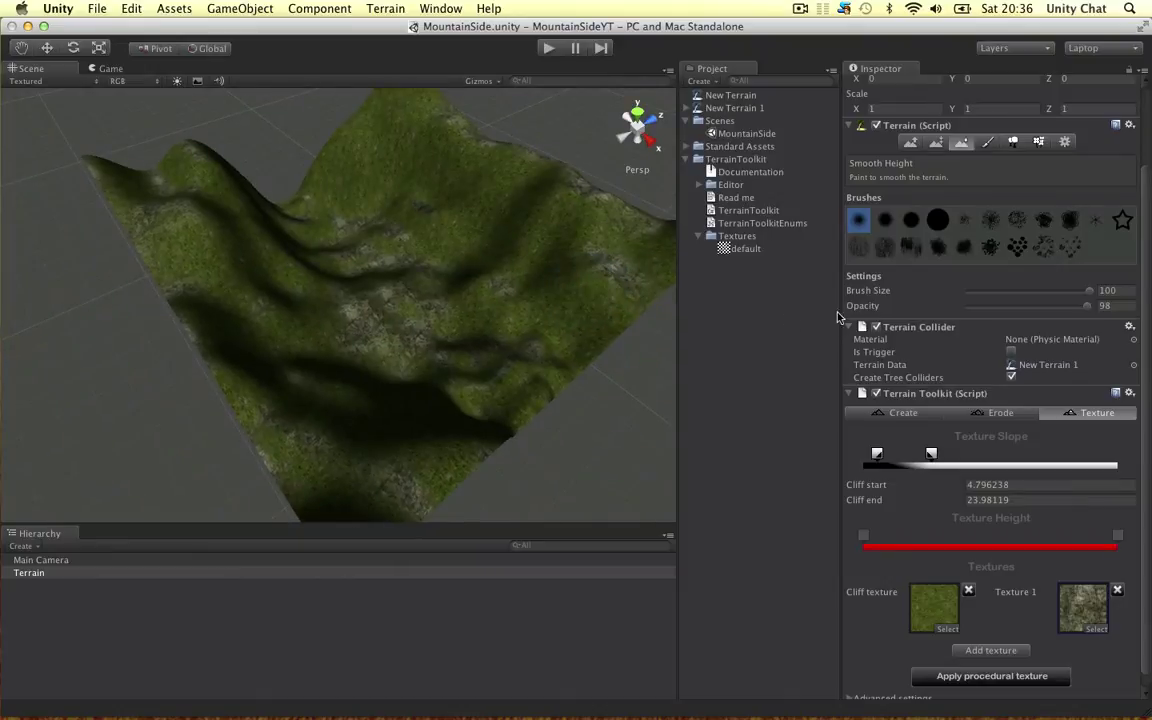
- Widen the Scene view by narrowing the Inspector and shifting the Project area, and collapse the TerrainToolkit folder
drag(839, 312, 942, 310)
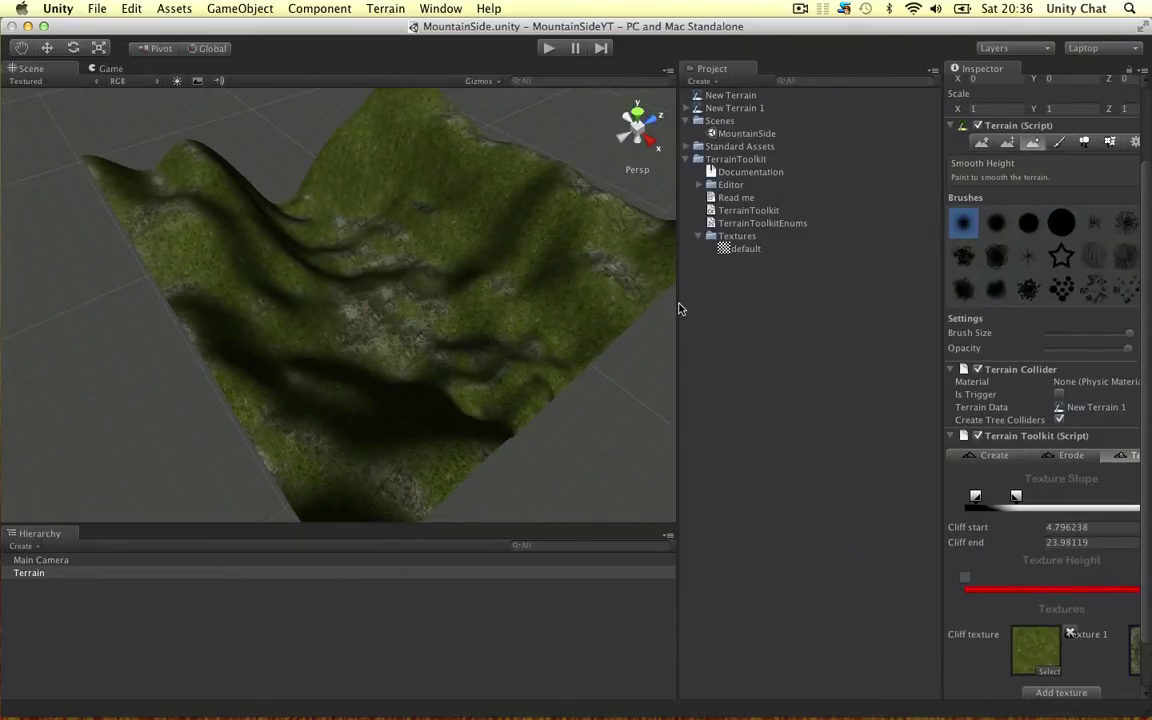
drag(678, 309, 780, 300)
click(799, 161)
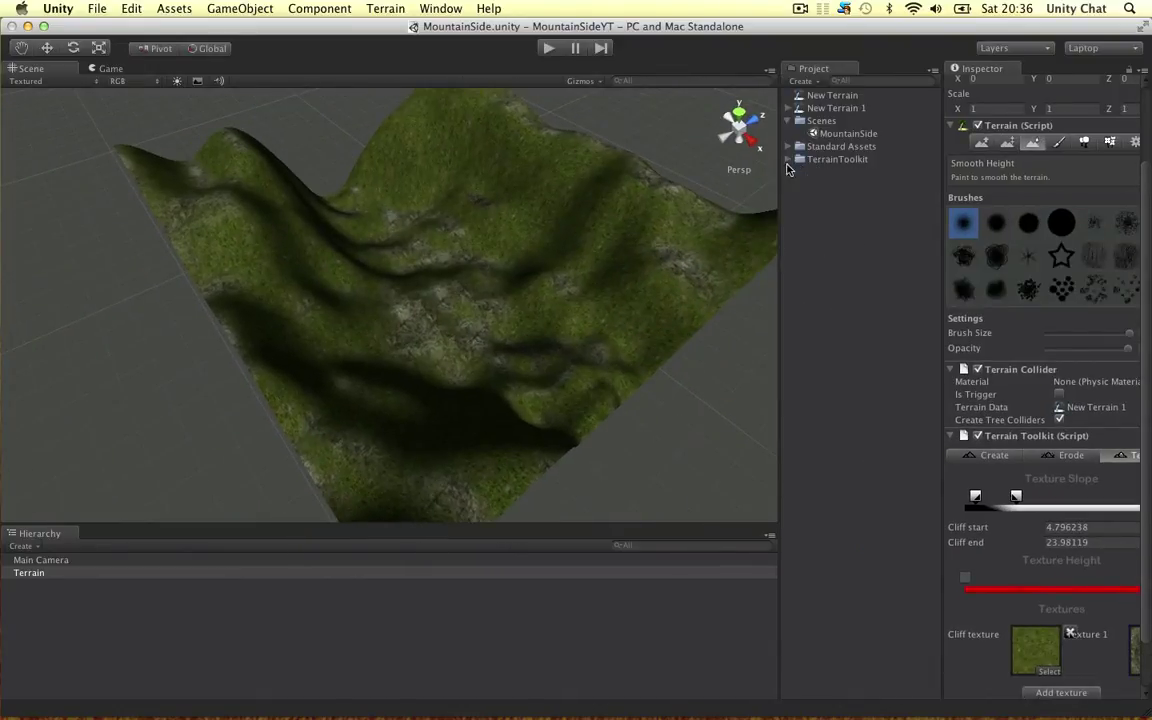
- Create a directional light and place it above the gap between the peaks, at about X 14.6, Y 56.1, Z 83.1
alt+drag(699, 156, 483, 224)
key(w)
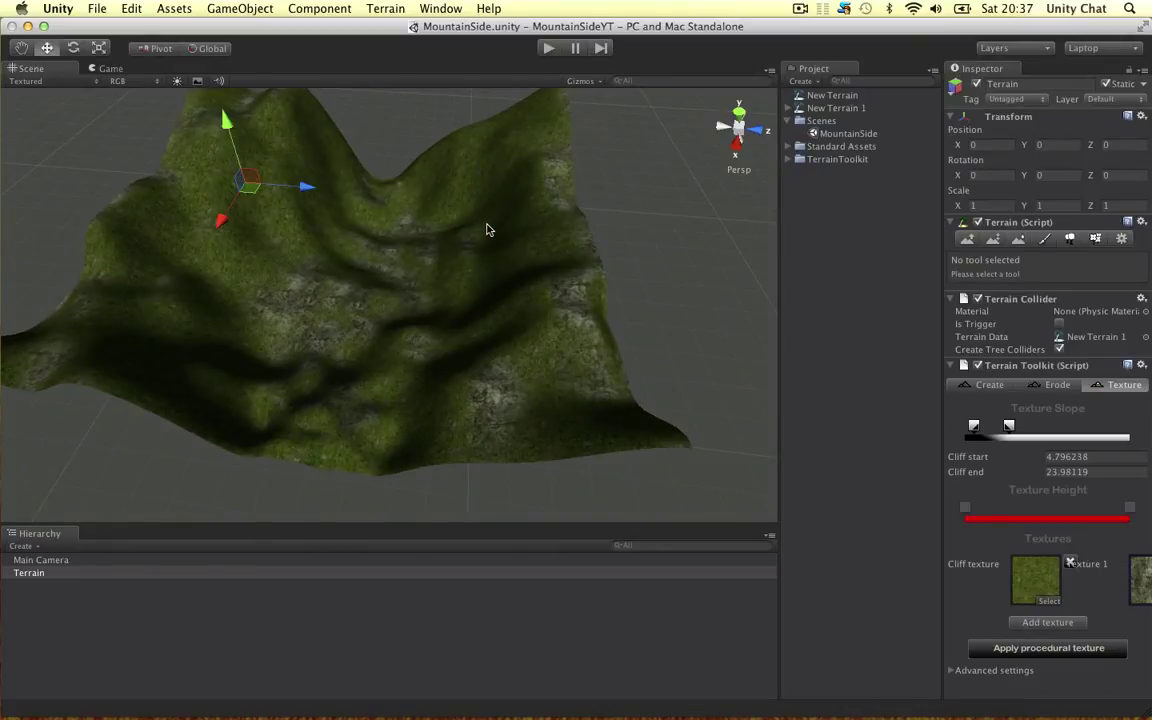
alt+drag(496, 247, 560, 290)
click(267, 7)
mouse_move(252, 43)
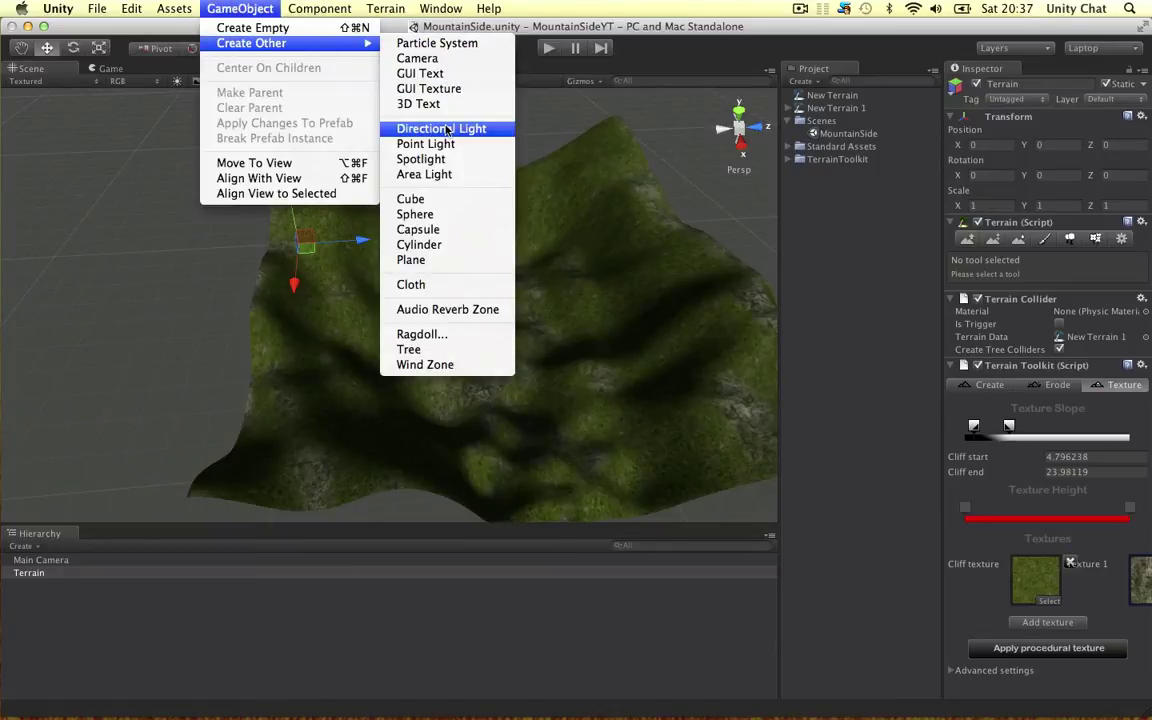
click(400, 119)
drag(447, 300, 543, 178)
- Rotate the directional light to about X 46.6, Y -35.9, Z -7.9 and set its intensity to 1.2
key(e)
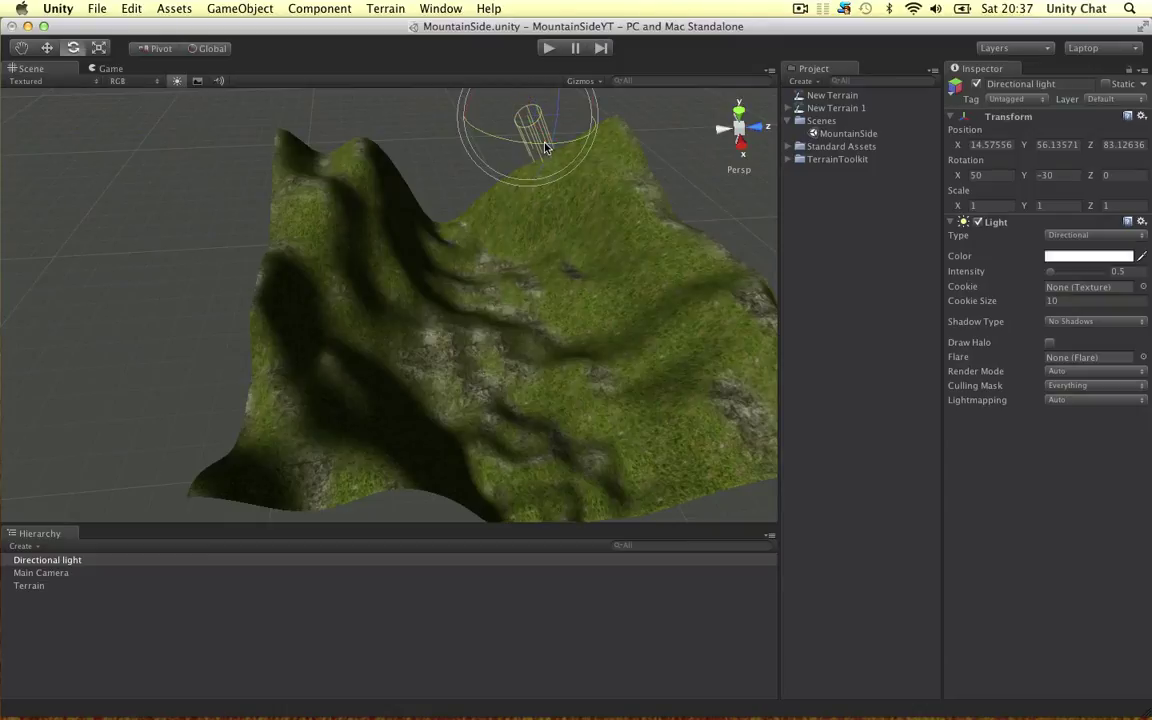
drag(560, 119, 553, 142)
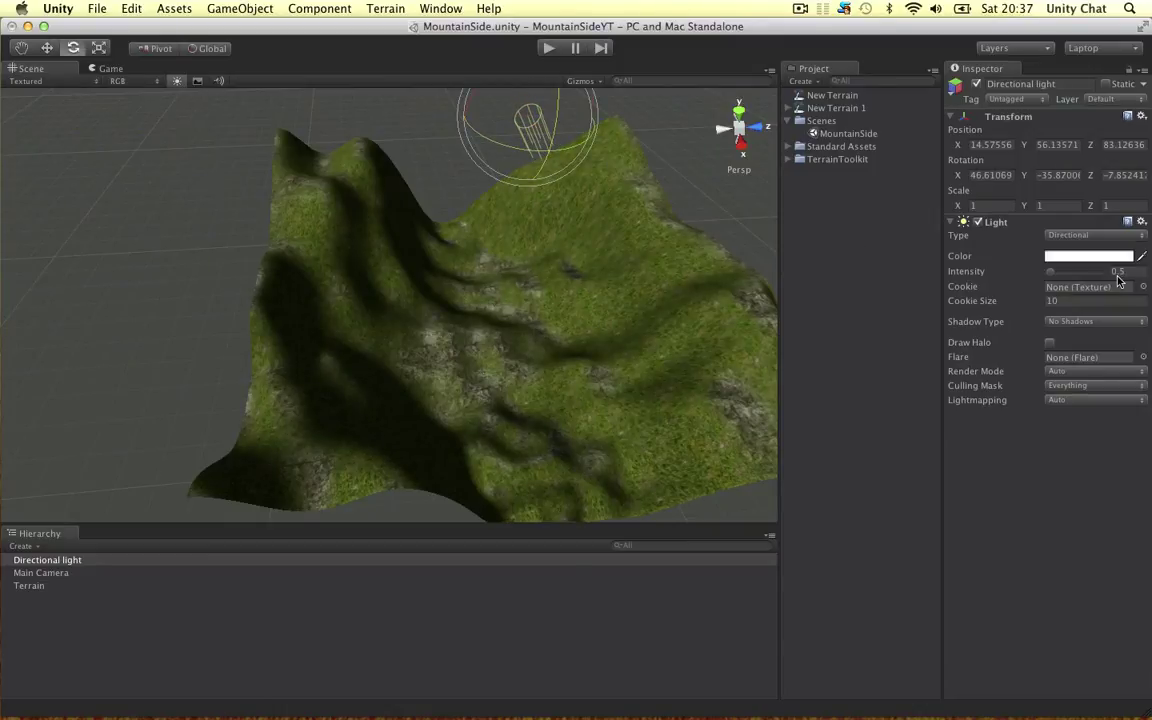
text(1.2)
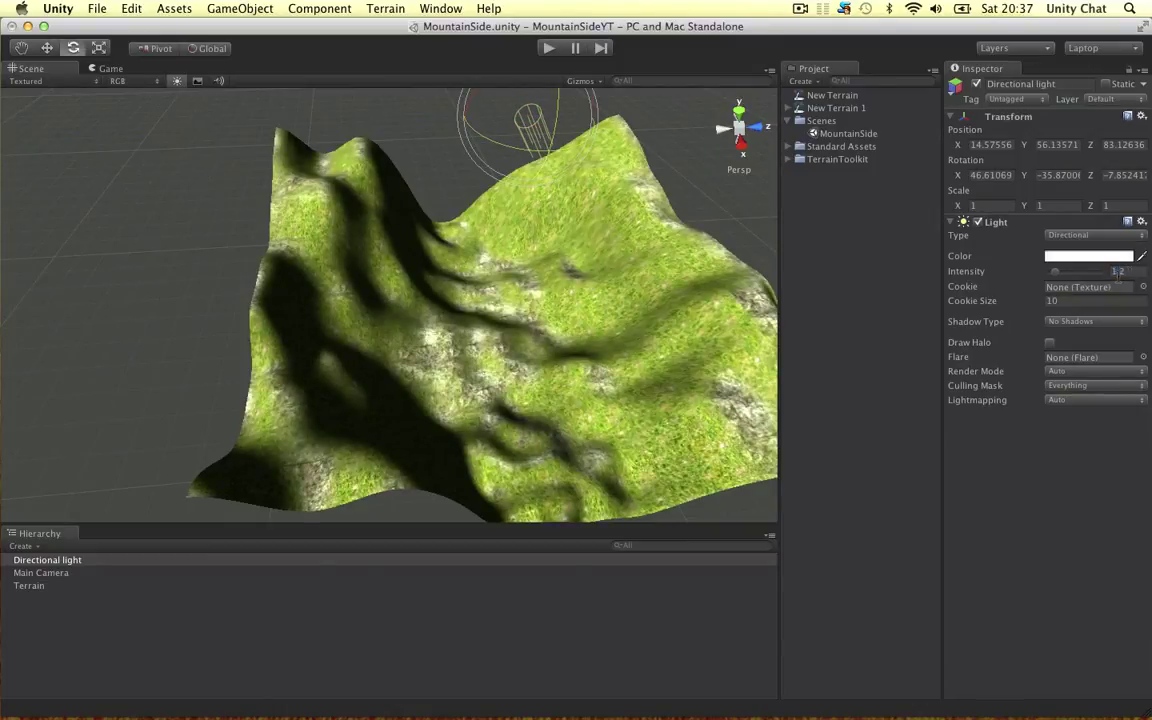
- Move the directional light along the Z axis to about 67, centring it over the valley
alt+drag(580, 280, 501, 256)
key(w)
click(541, 136)
click(531, 125)
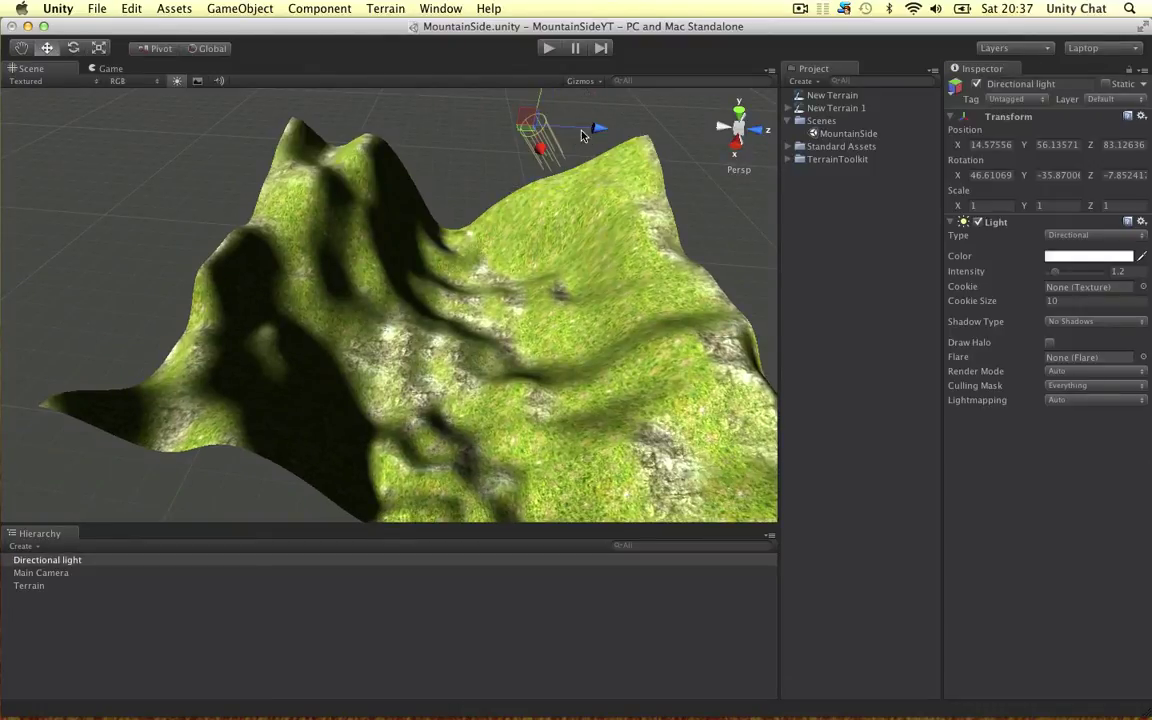
mouse_move(531, 128)
alt+mouse_down()
mouse_move(472, 193)
mouse_move(530, 152)
alt+mouse_up()
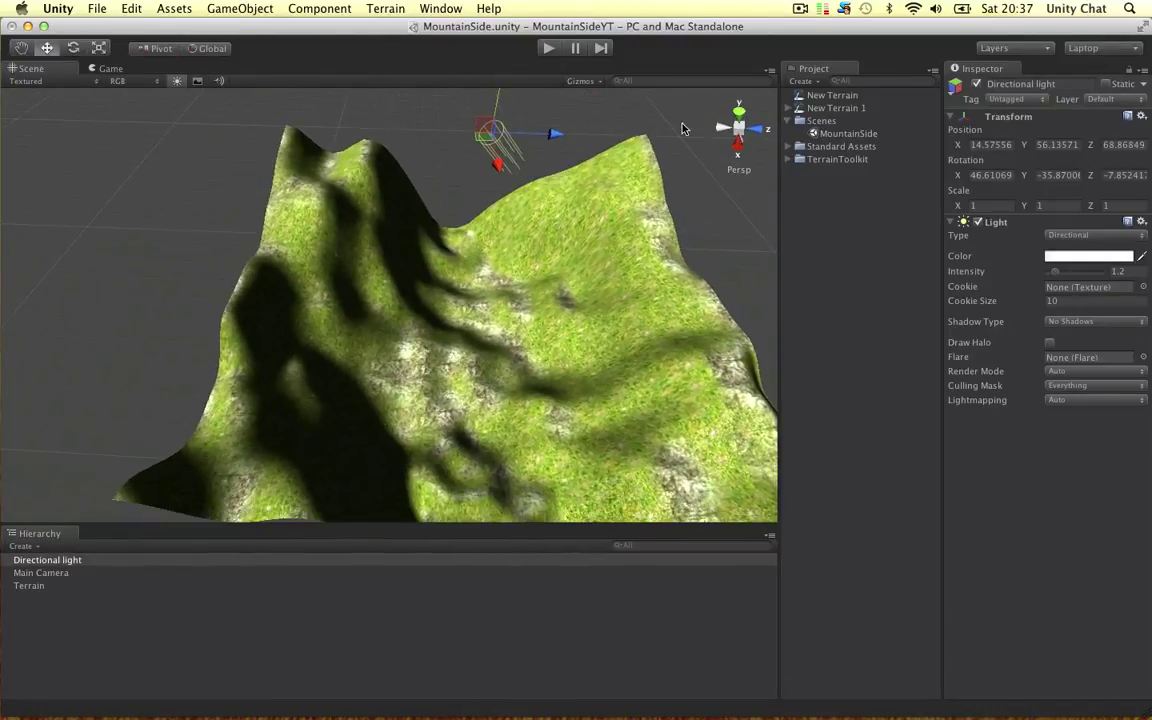
- In the Right view, rotate the directional light to about X 32.6, Y 91.1, Z 6.3 and frame it
click(738, 144)
key(e)
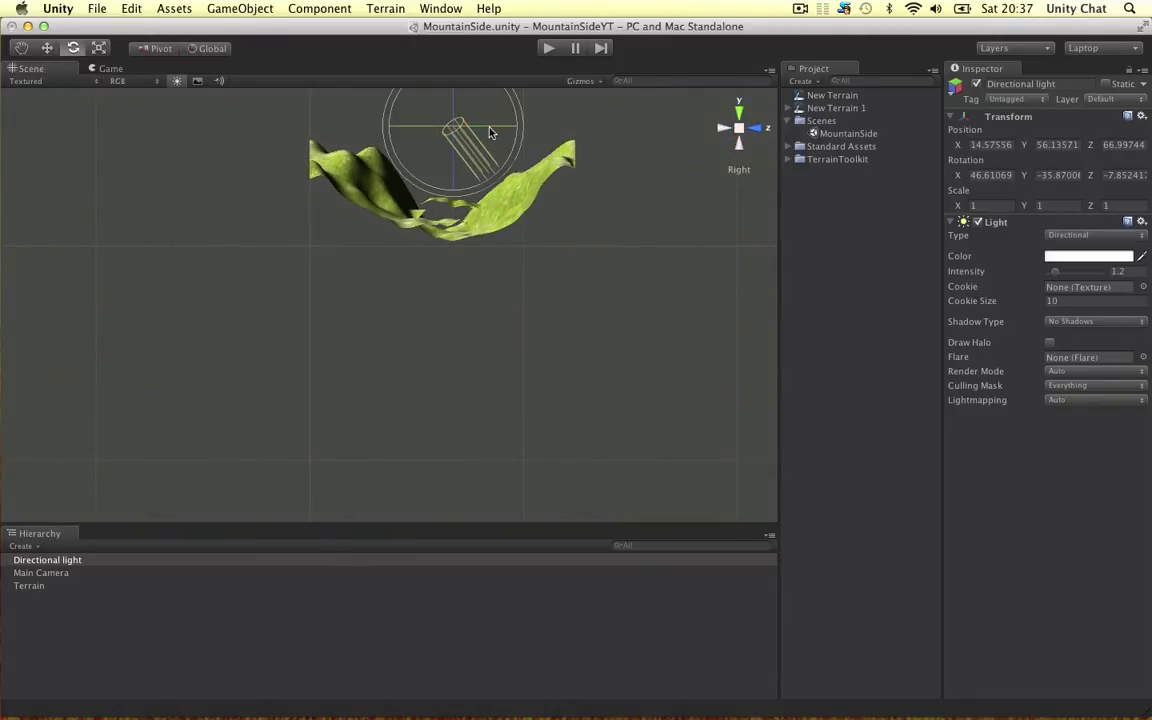
mouse_move(489, 132)
mouse_down()
mouse_move(226, 113)
mouse_move(345, 96)
mouse_up()
mouse_move(413, 110)
mouse_down()
mouse_move(426, 76)
mouse_move(452, 111)
mouse_up()
key(f)
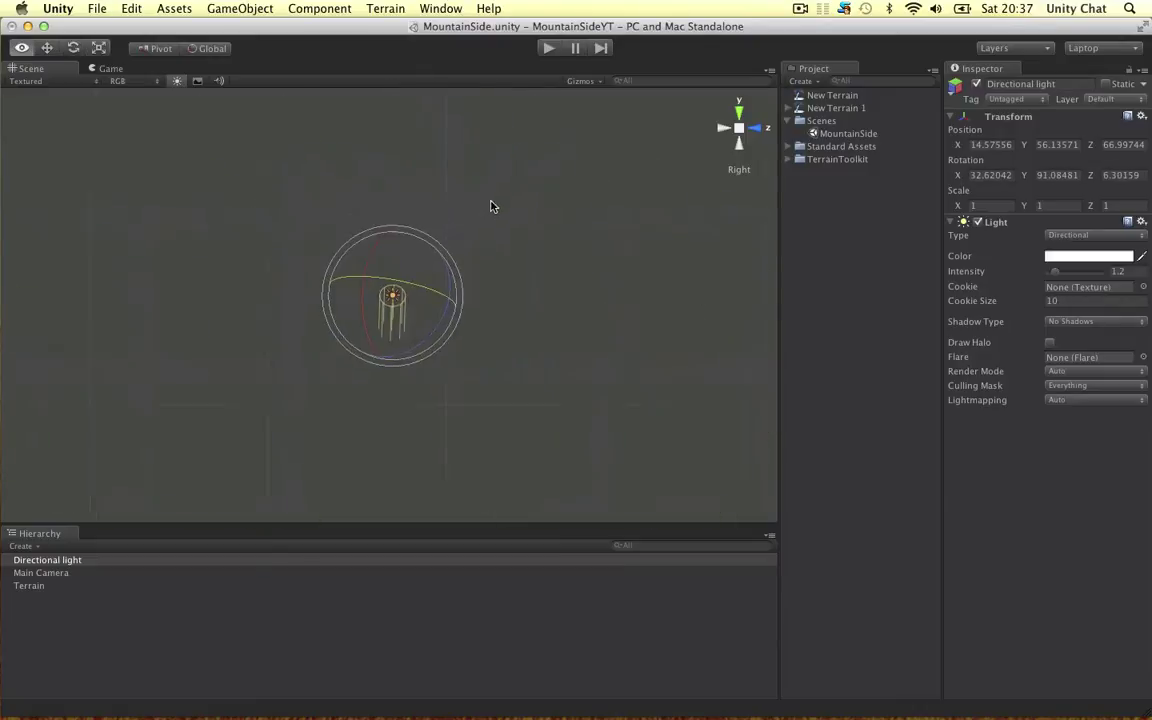
- Return to a perspective view of the whole valley to examine the lighting, and reselect the directional light
click(749, 127)
alt+drag(360, 215, 465, 216)
scroll(465, 216, down, 5)
click(458, 270)
alt+drag(458, 270, 225, 488)
click(45, 560)
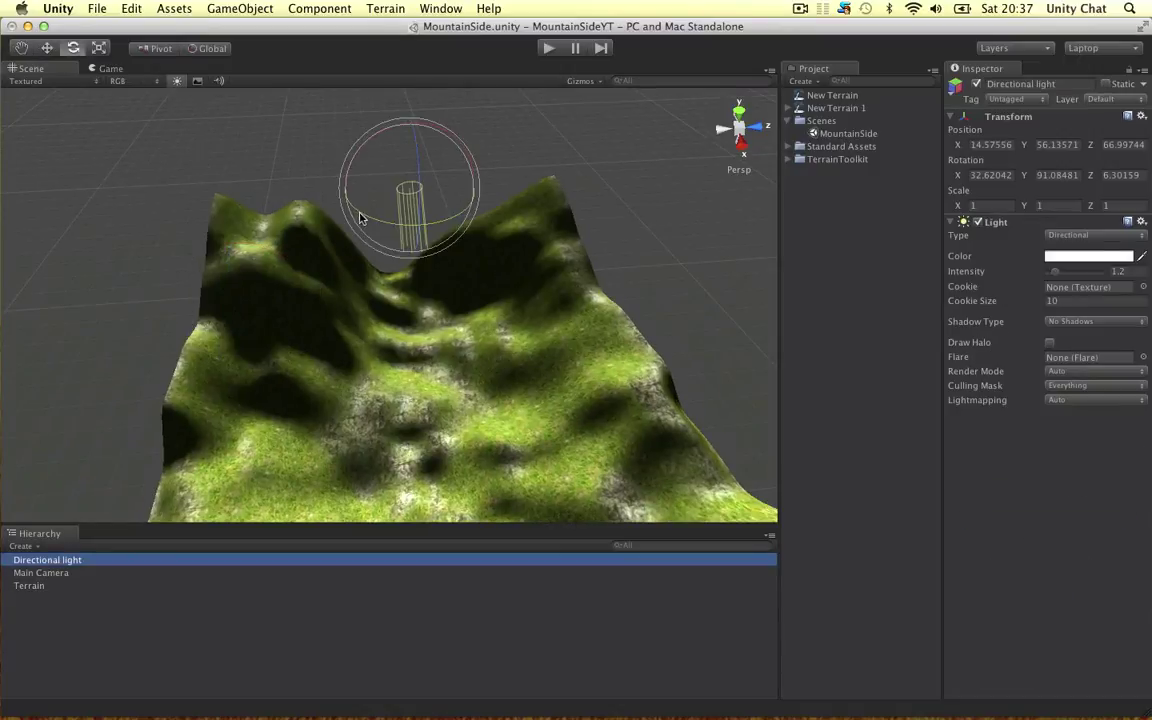
- Rotate the directional light to about X 44.7, Y 89.3, Z 6.6 so it shines along the valley, and save the scene
drag(362, 218, 529, 196)
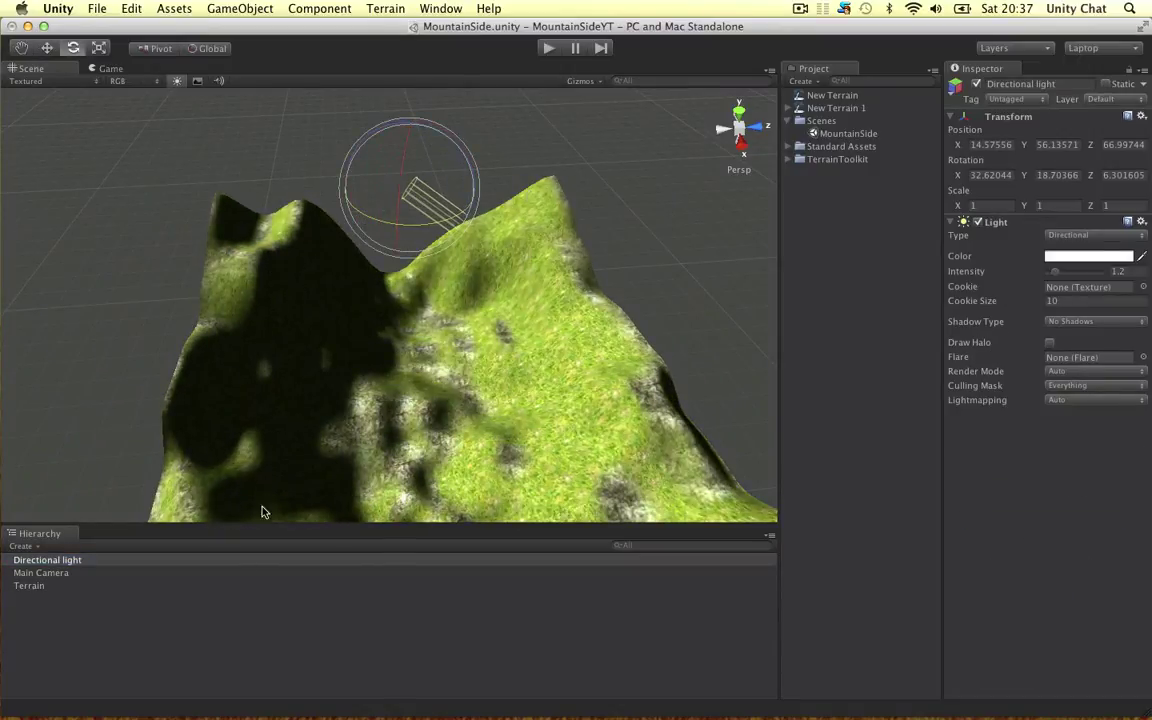
drag(440, 225, 363, 258)
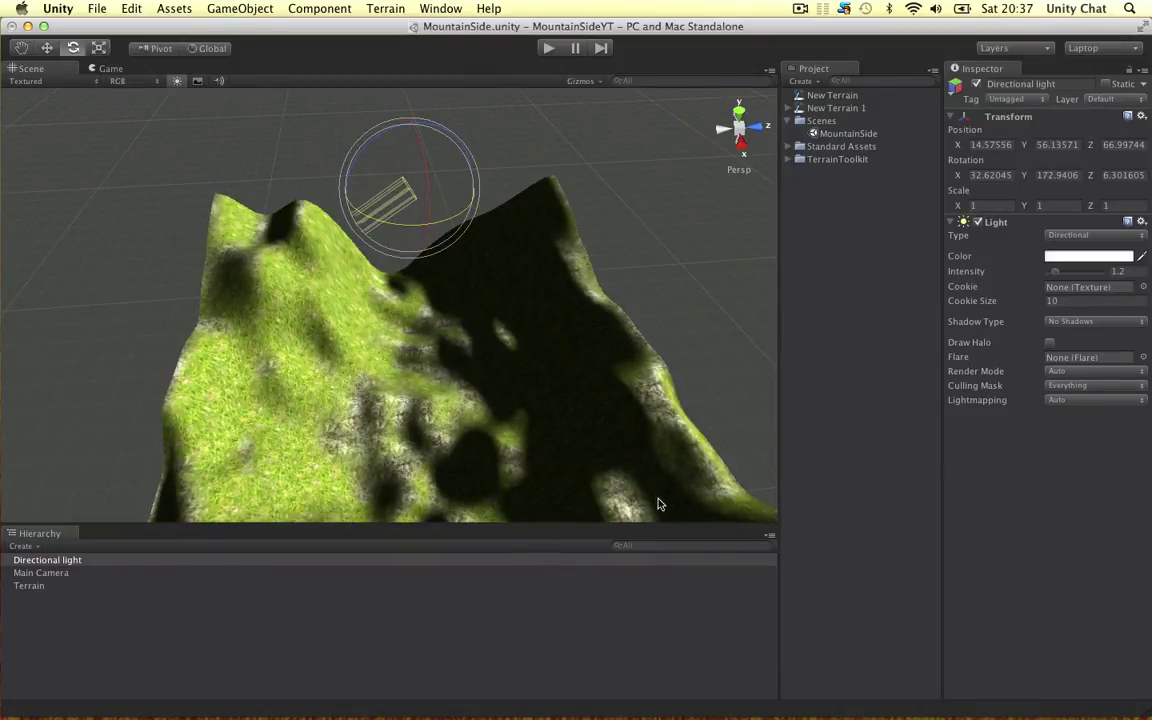
middle_drag(424, 345, 424, 309)
drag(378, 181, 492, 165)
mouse_move(419, 138)
mouse_down()
mouse_move(421, 106)
mouse_move(424, 185)
mouse_up()
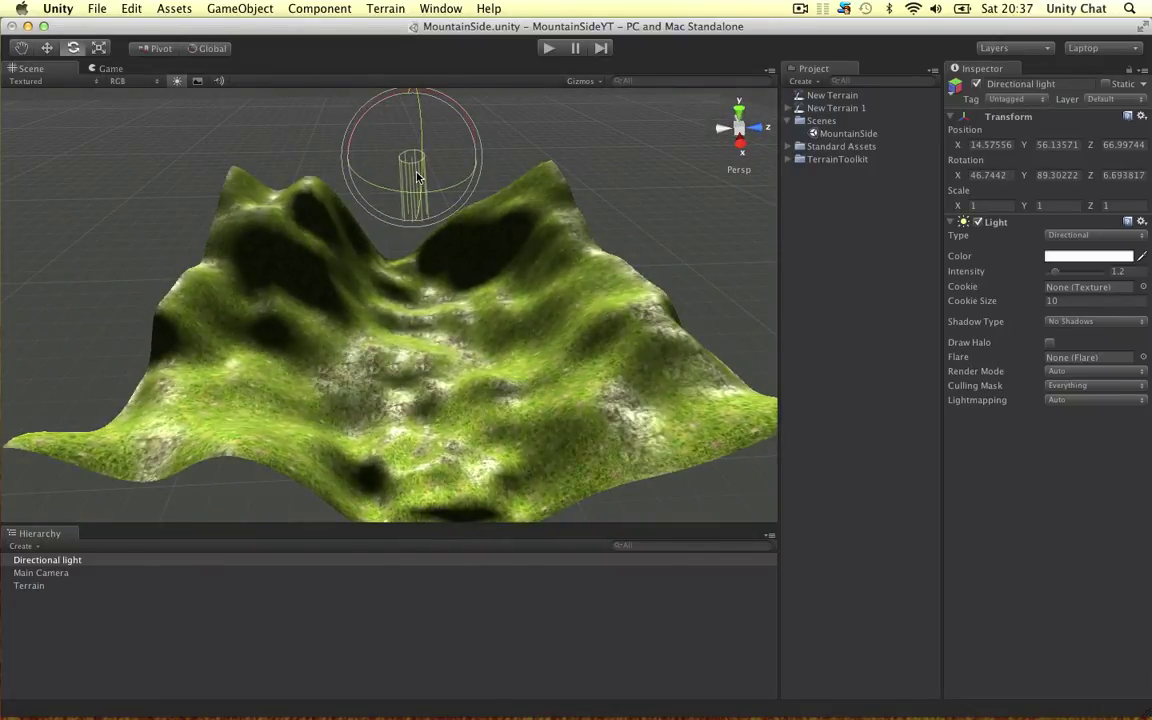
key(super+s)
- Set the directional light's shadow type to Soft Shadows and assign the Sun flare to it
alt+drag(505, 241, 338, 255)
click(1085, 321)
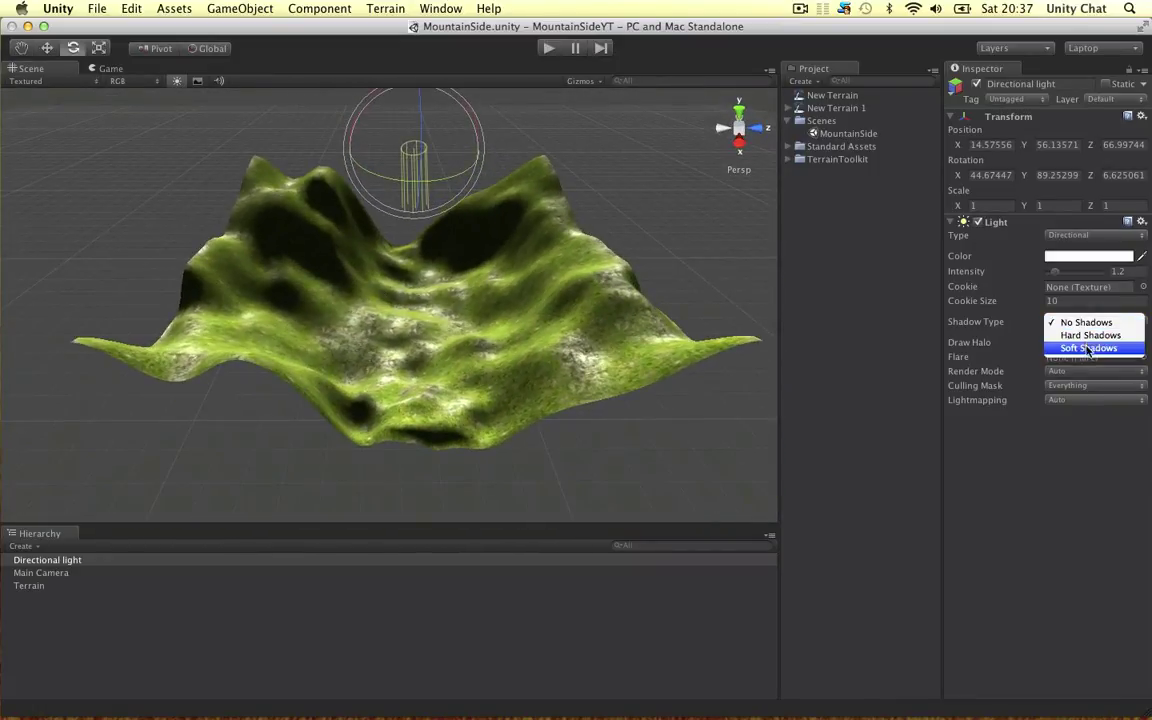
click(1015, 347)
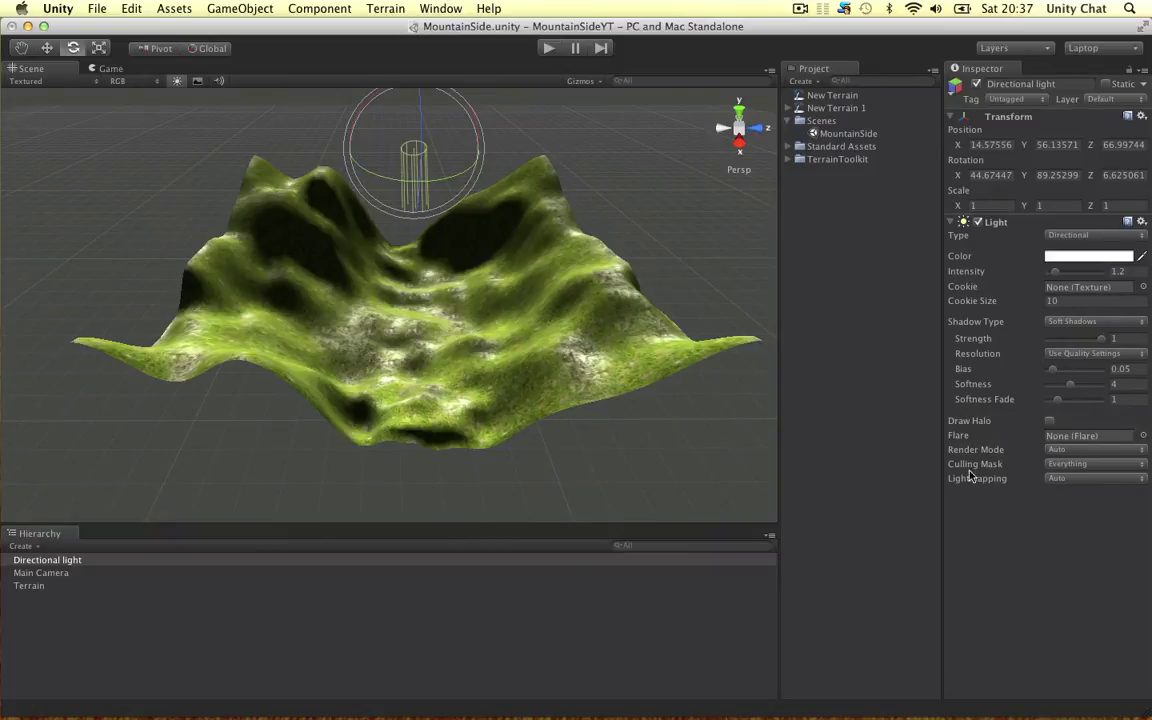
click(1144, 436)
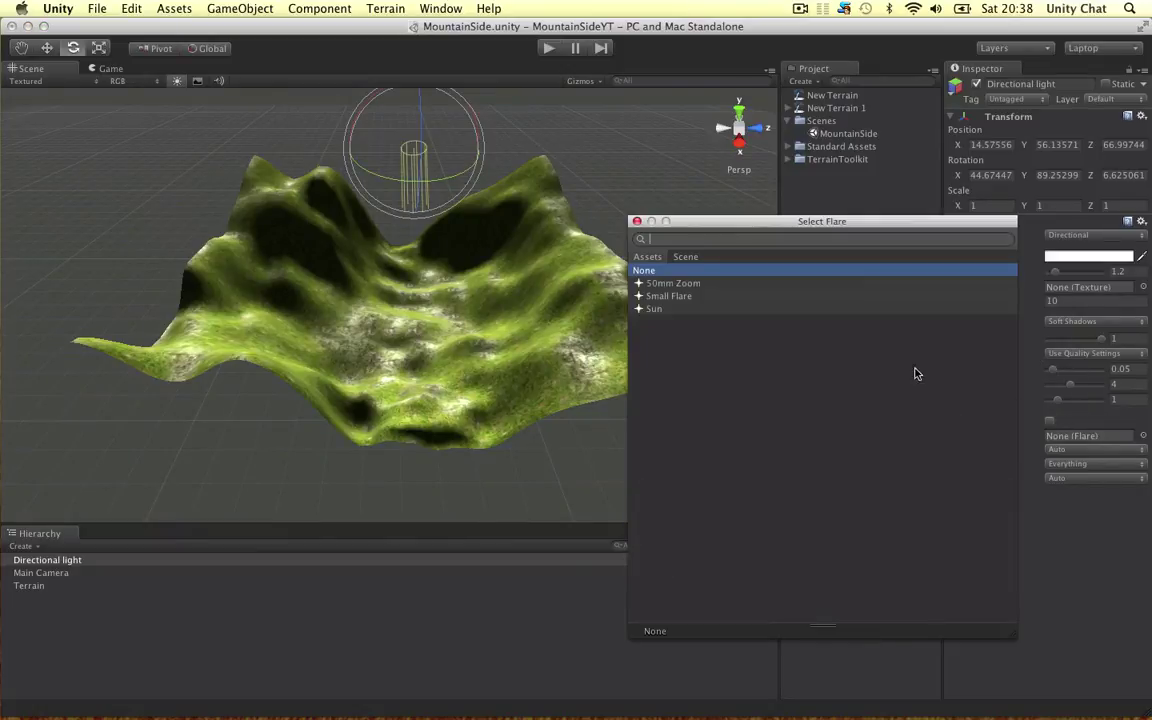
double_click(685, 310)
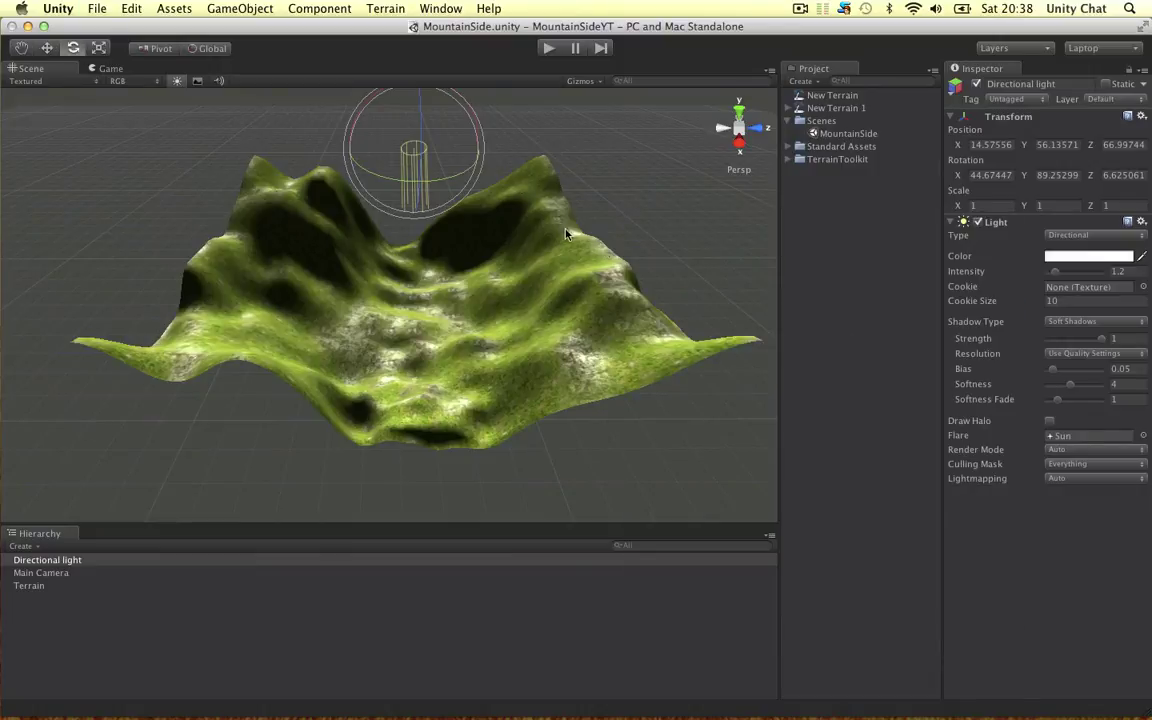
- Set the rendering path to Deferred Lighting in the project's Player settings
click(615, 188)
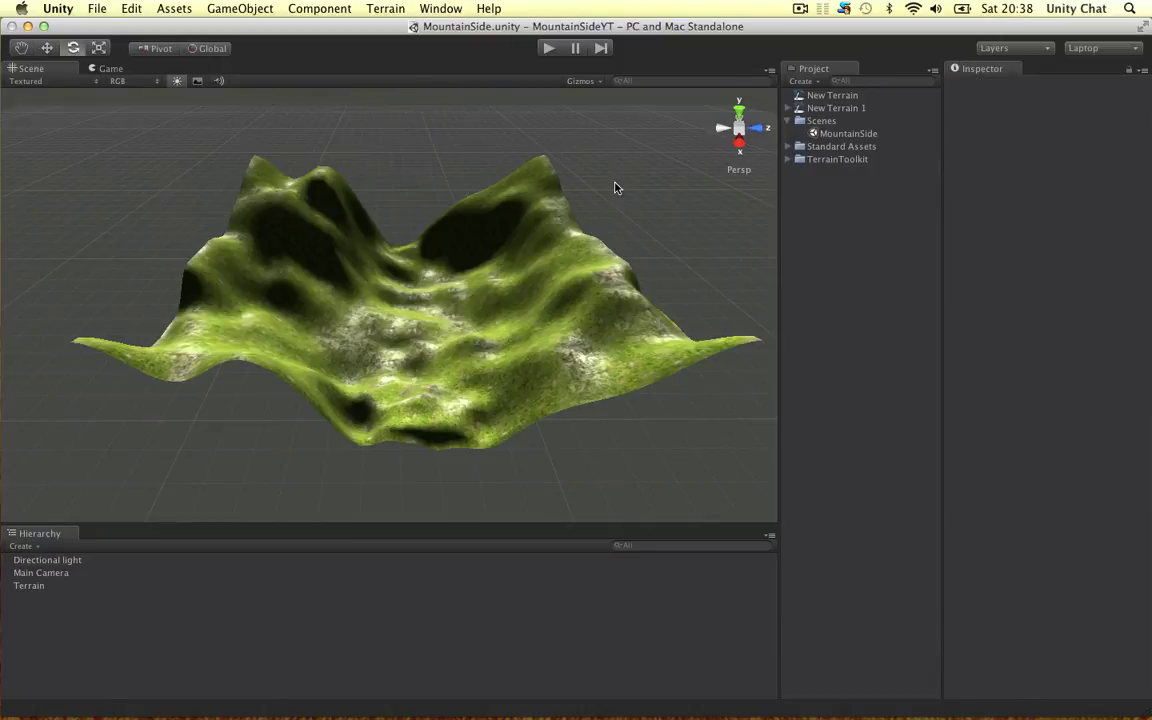
click(131, 8)
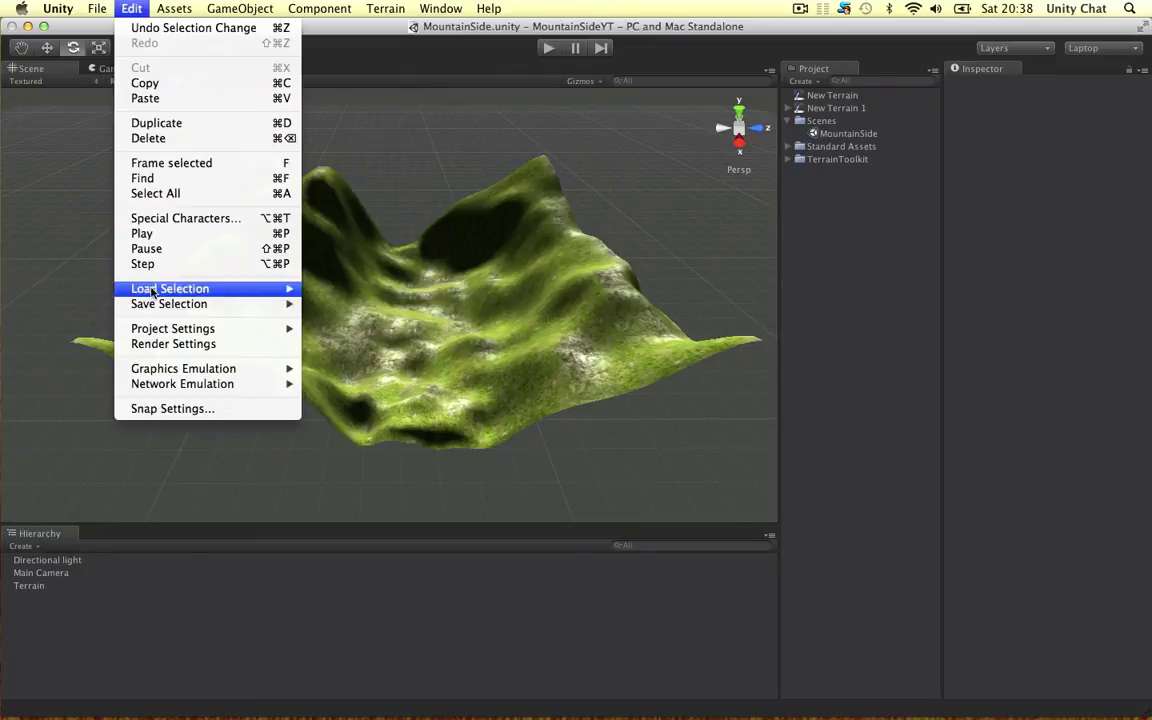
mouse_move(163, 331)
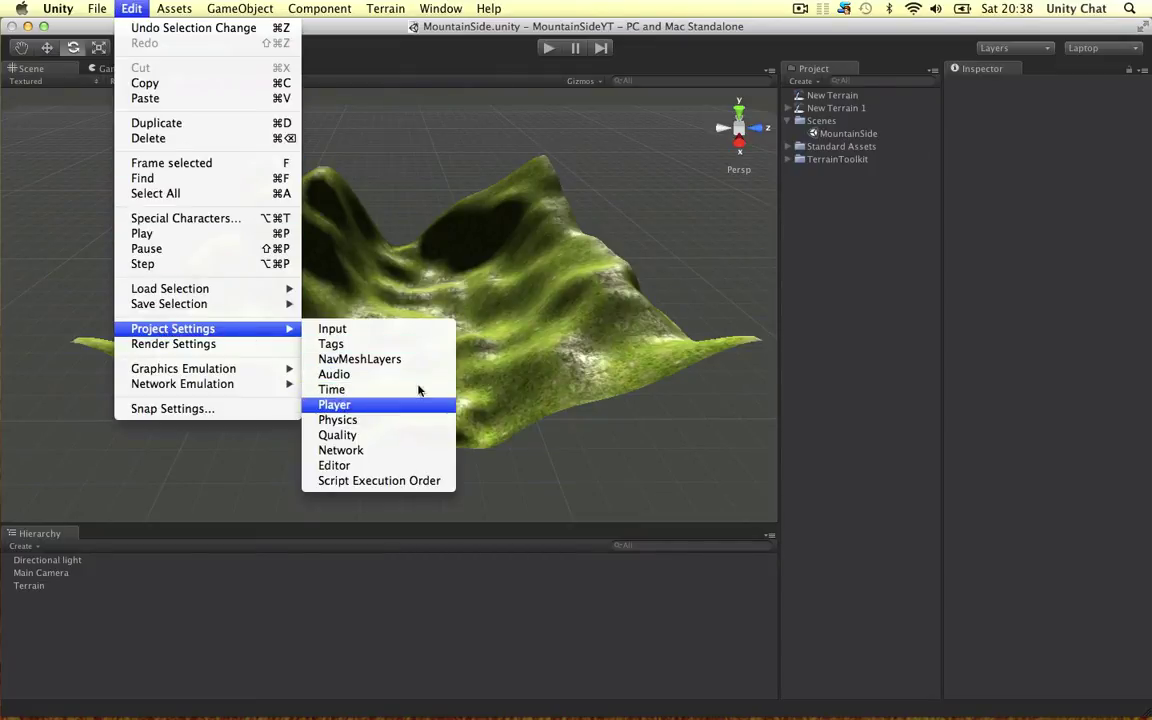
click(336, 404)
click(1105, 377)
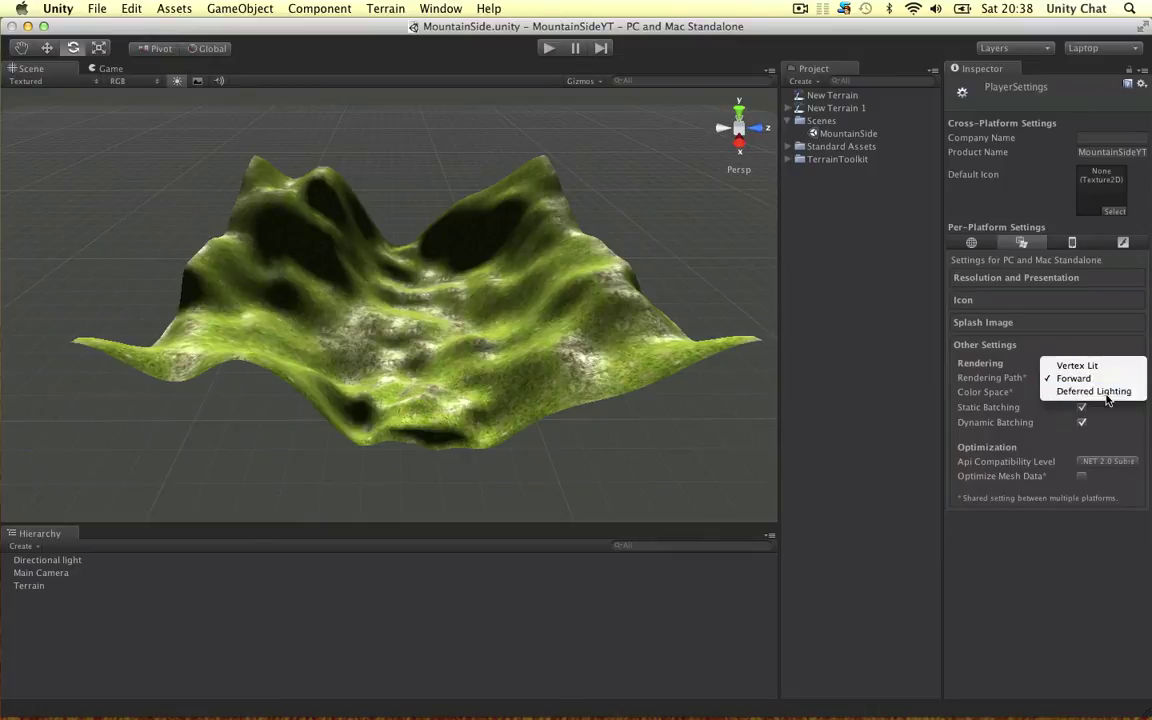
click(1038, 392)
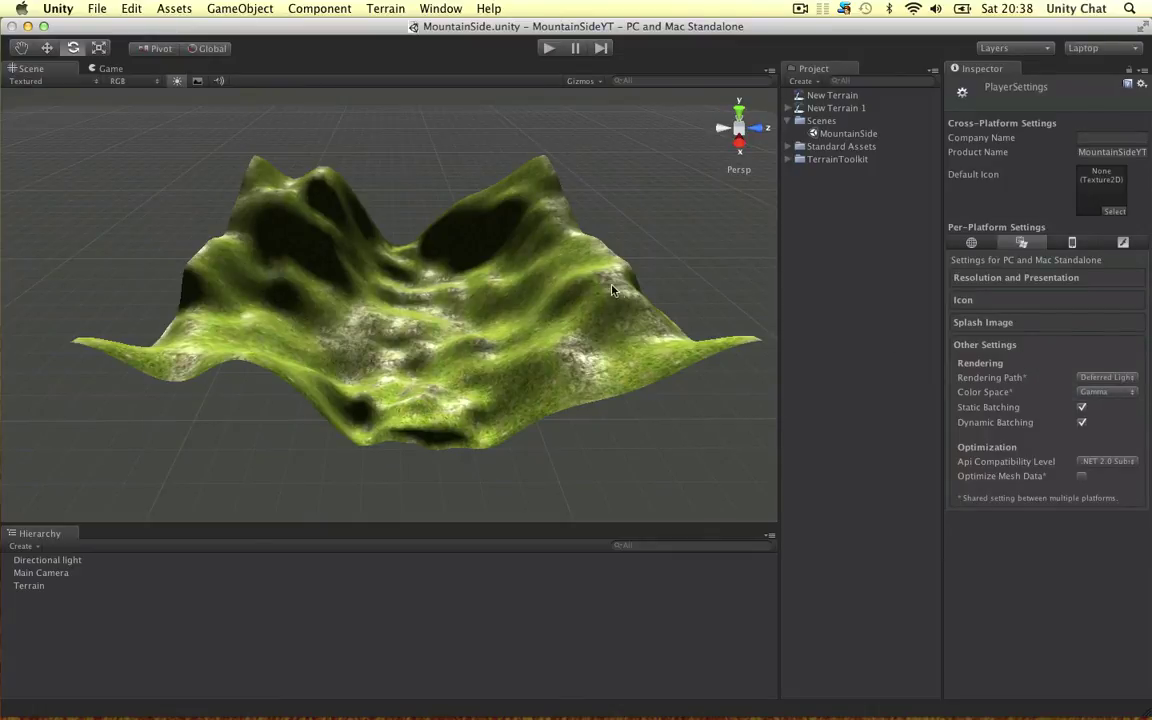
- In the Render Settings, enable fog, make the fog colour near-white and set the fog density to 0.011
click(130, 8)
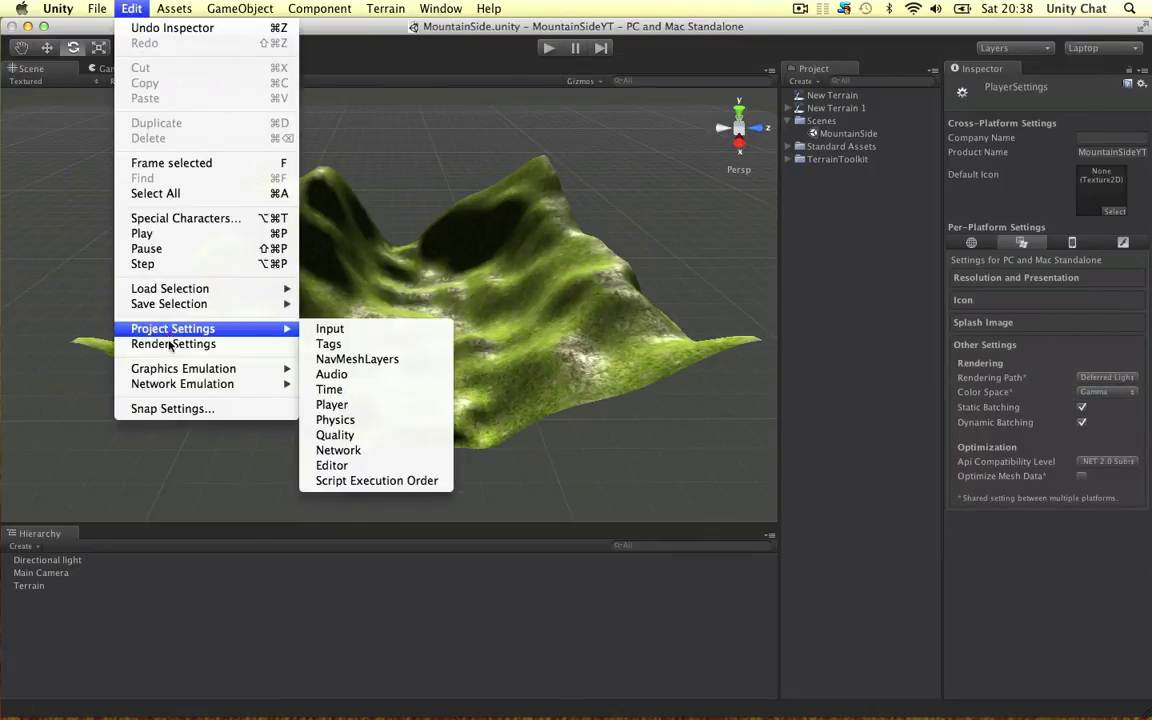
click(152, 308)
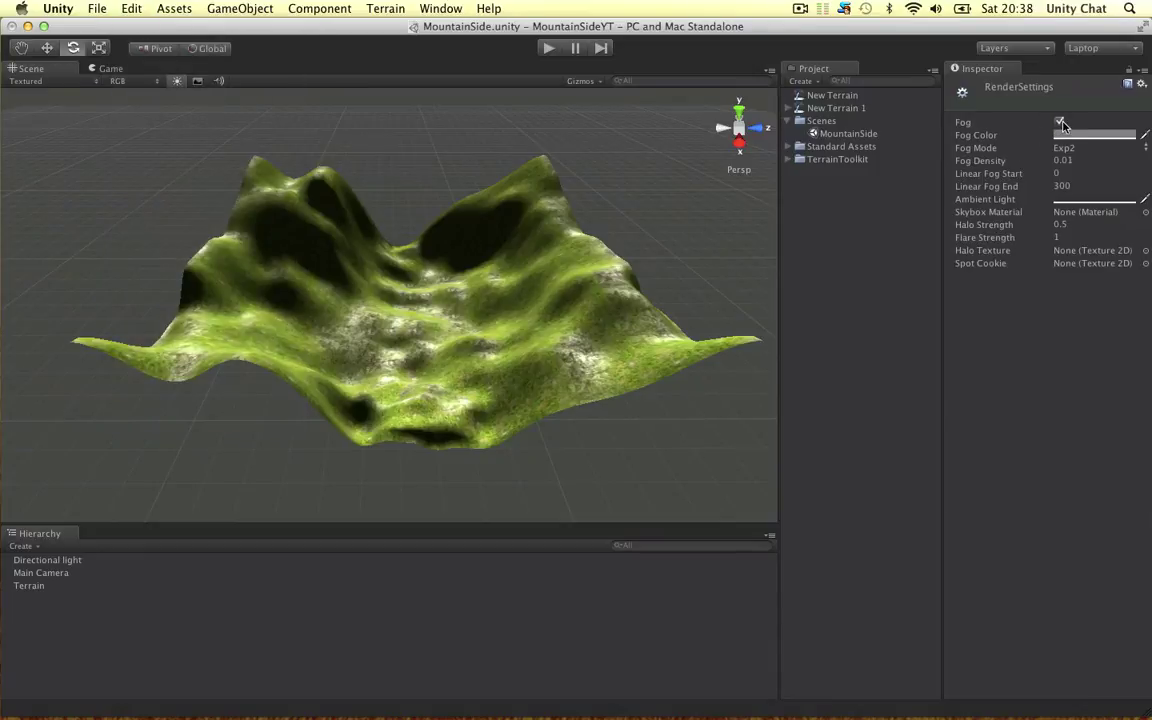
click(1113, 136)
drag(772, 277, 730, 247)
click(744, 176)
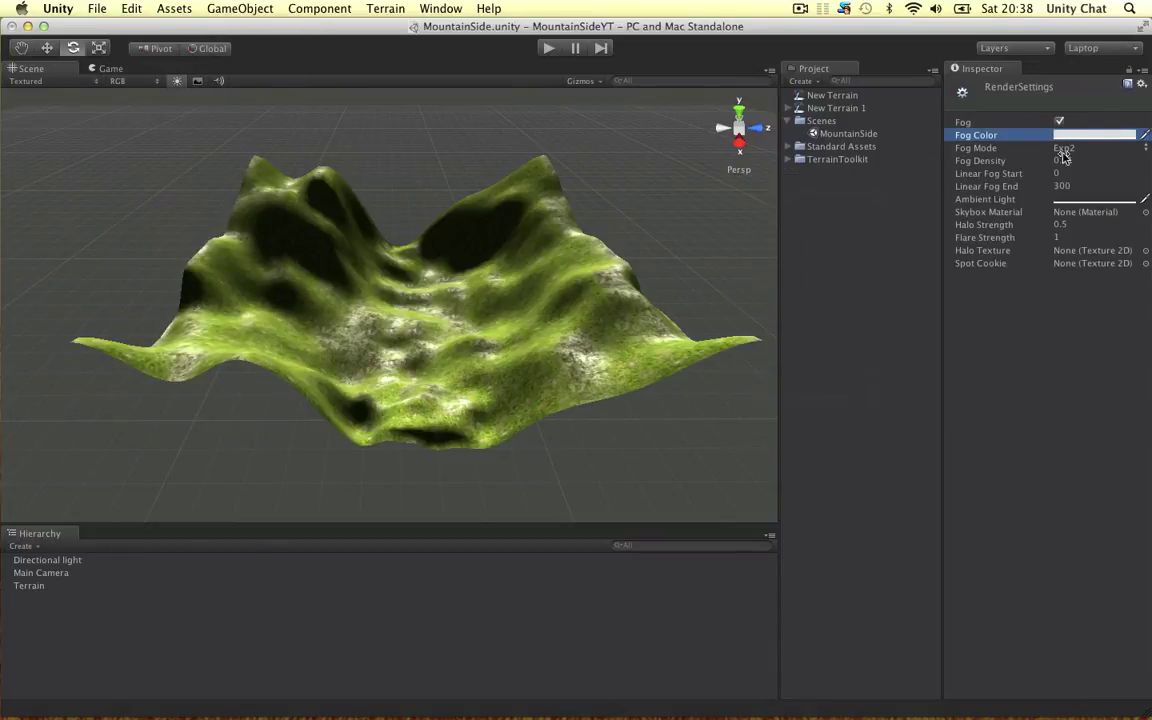
click(1079, 159)
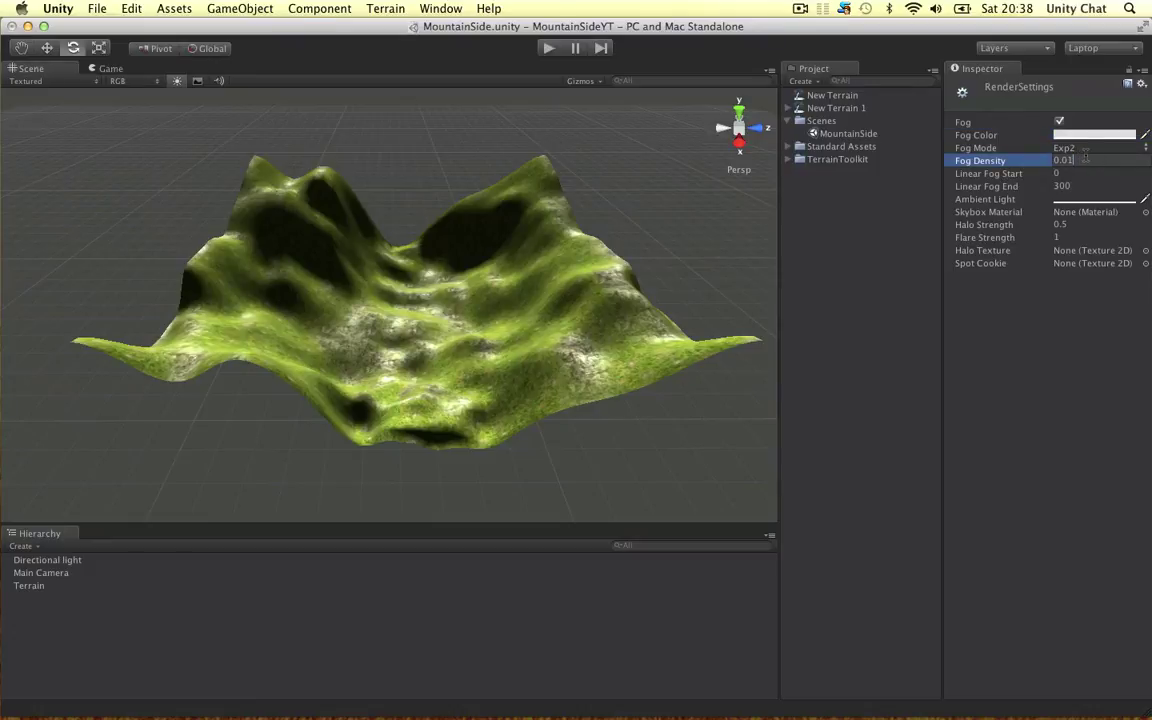
click(1078, 363)
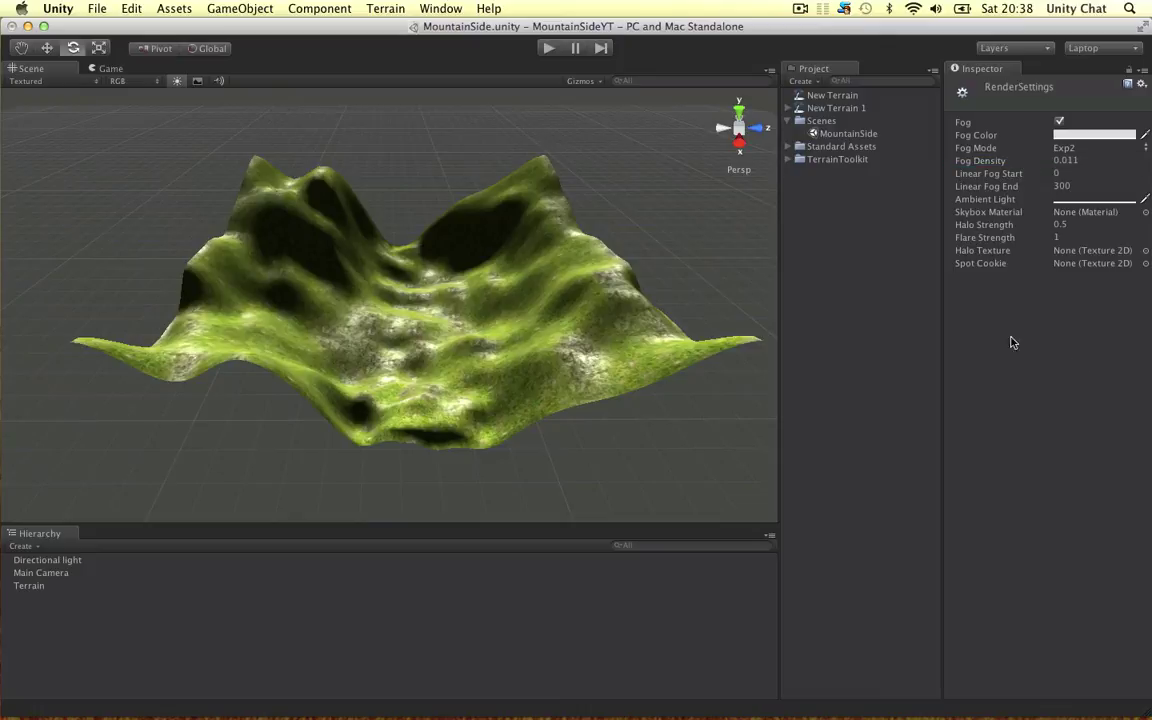
- Show the scene effects to examine the fog in the valley up close, and hide them again
click(198, 82)
alt+drag(458, 268, 471, 307)
scroll(461, 336, up, 5)
right_drag(472, 307, 478, 302)
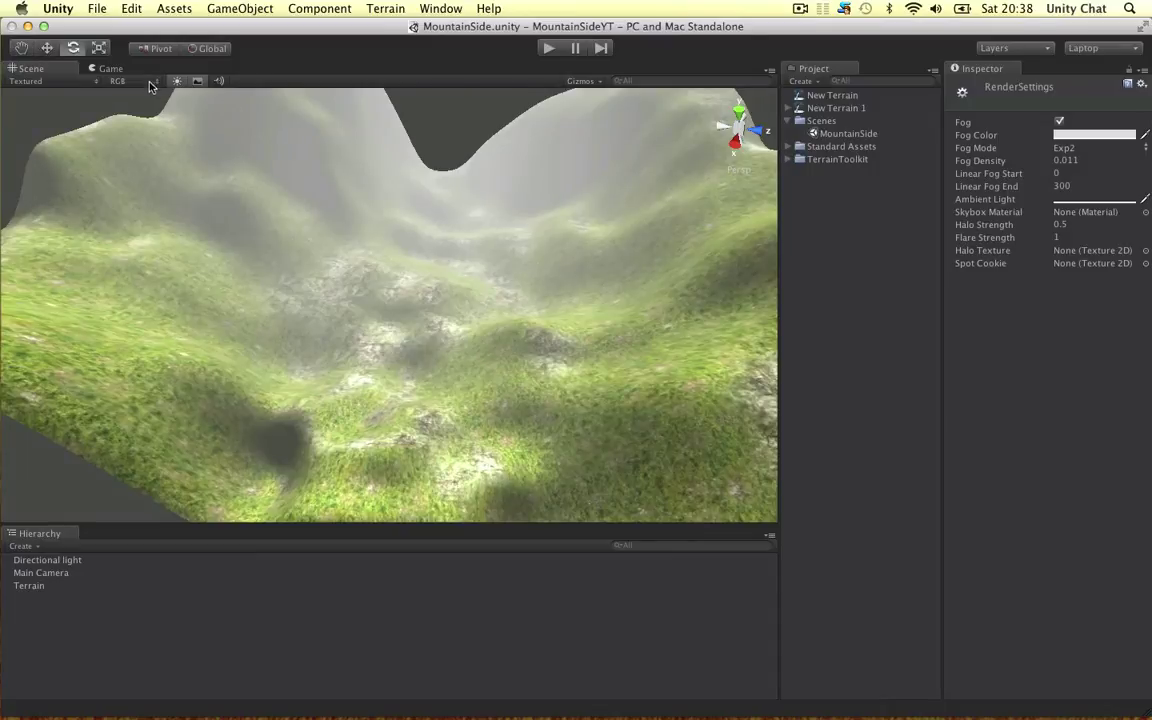
click(198, 82)
scroll(445, 184, down, 2)
middle_drag(445, 184, 390, 250)
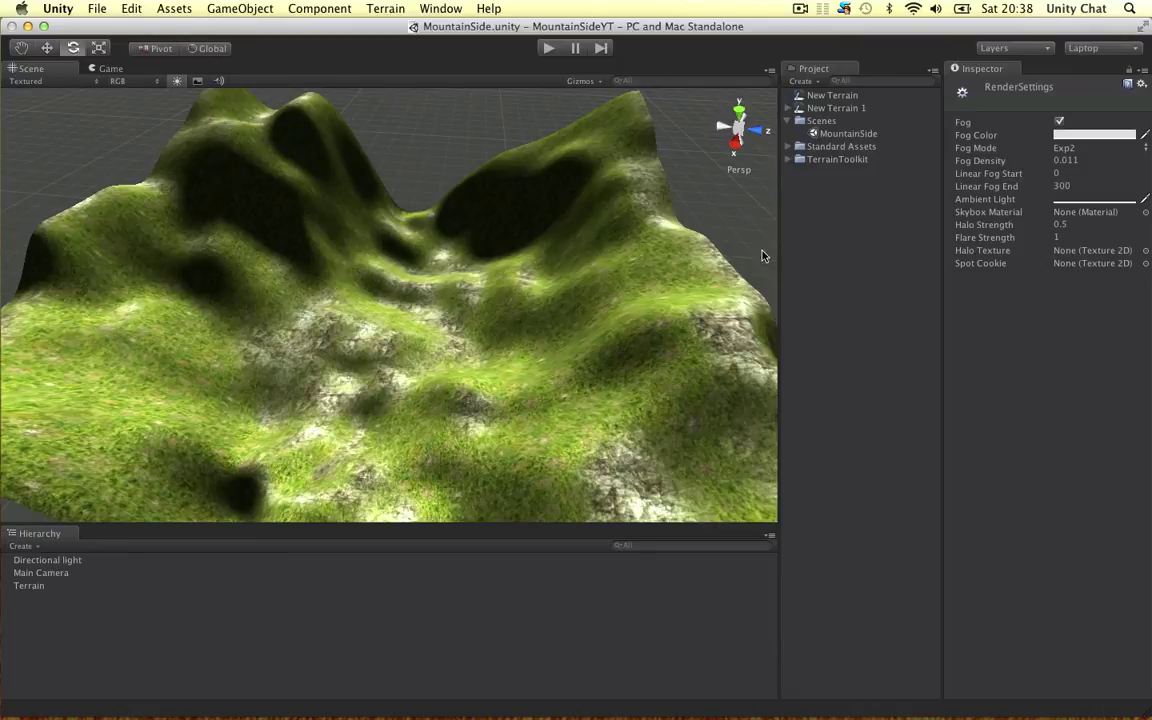
- Assign Sunny2 Skybox as the scene's skybox material in the Render Settings
click(1146, 212)
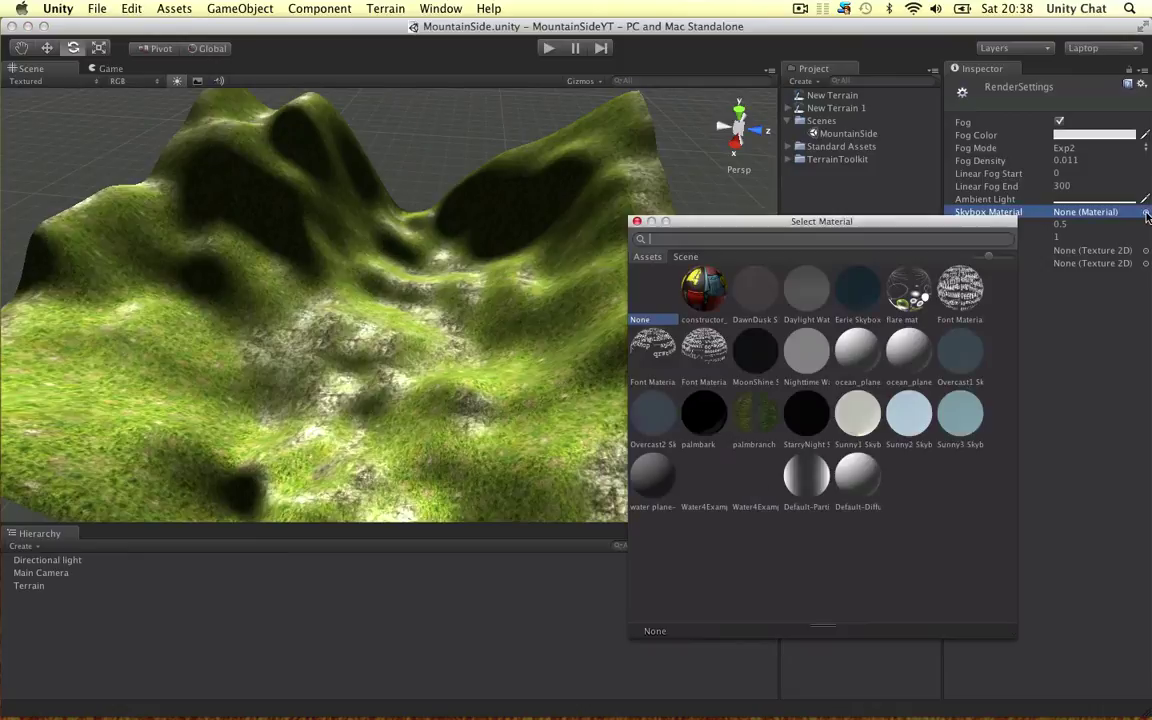
click(857, 412)
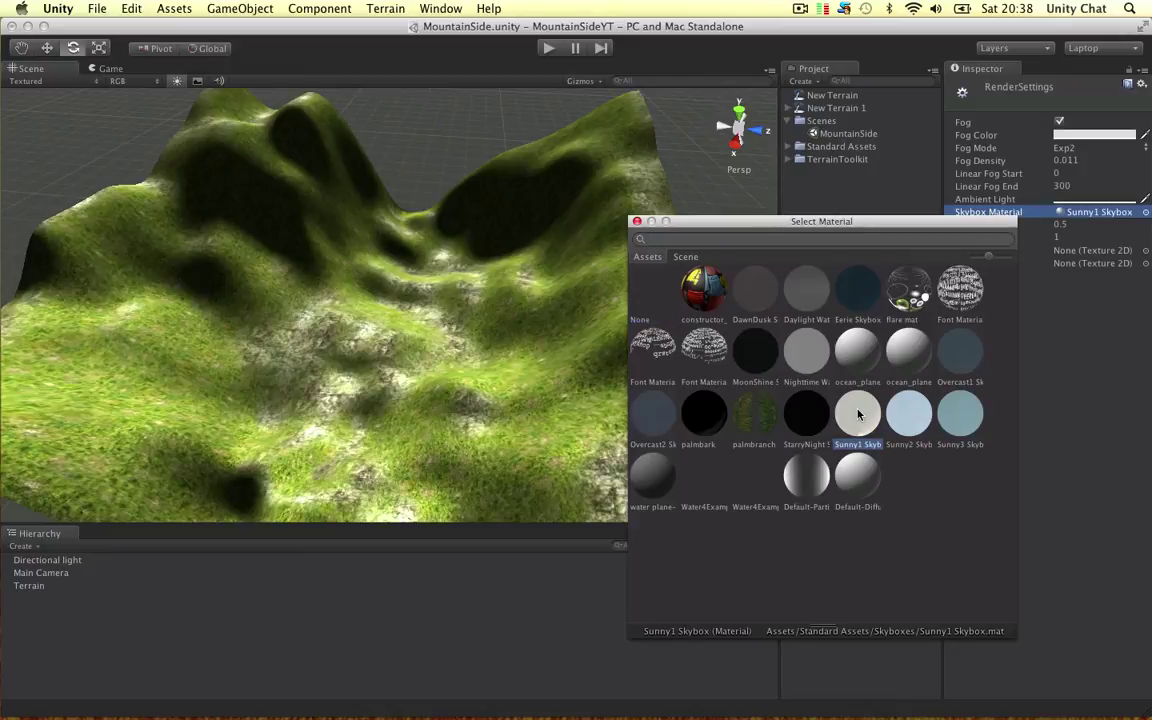
click(902, 419)
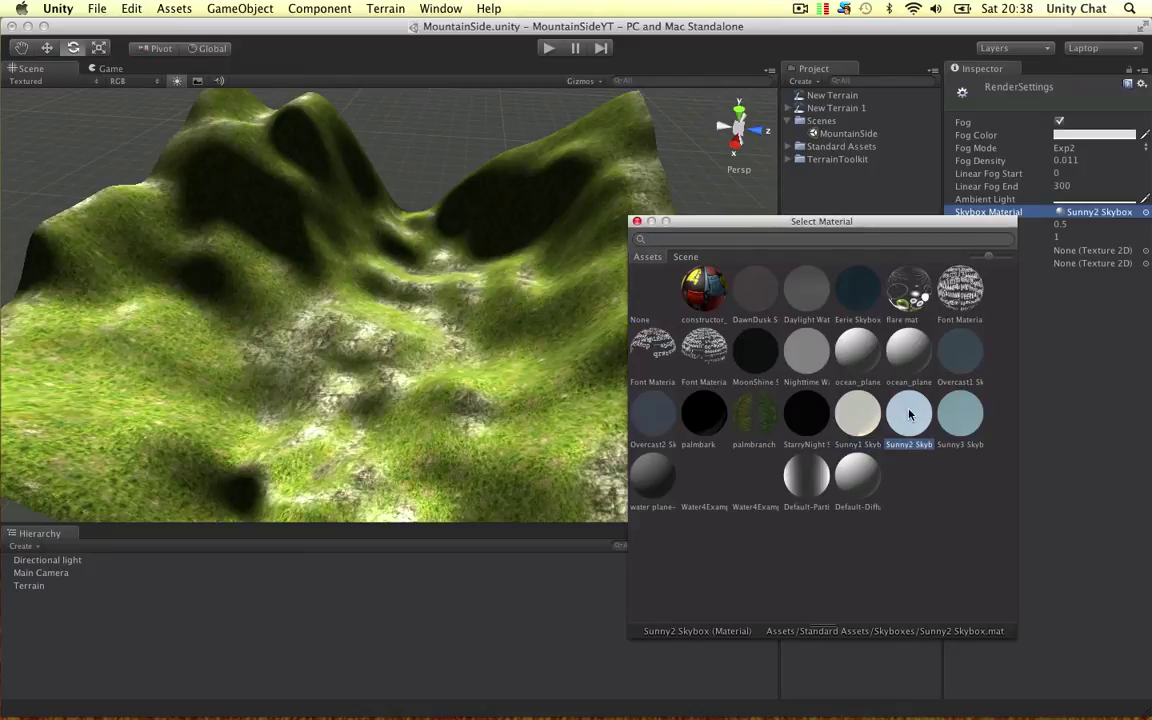
double_click(914, 431)
- Show the skybox and fog in the Scene view to examine the landscape from several distances, and hide them again
alt+drag(470, 298, 494, 300)
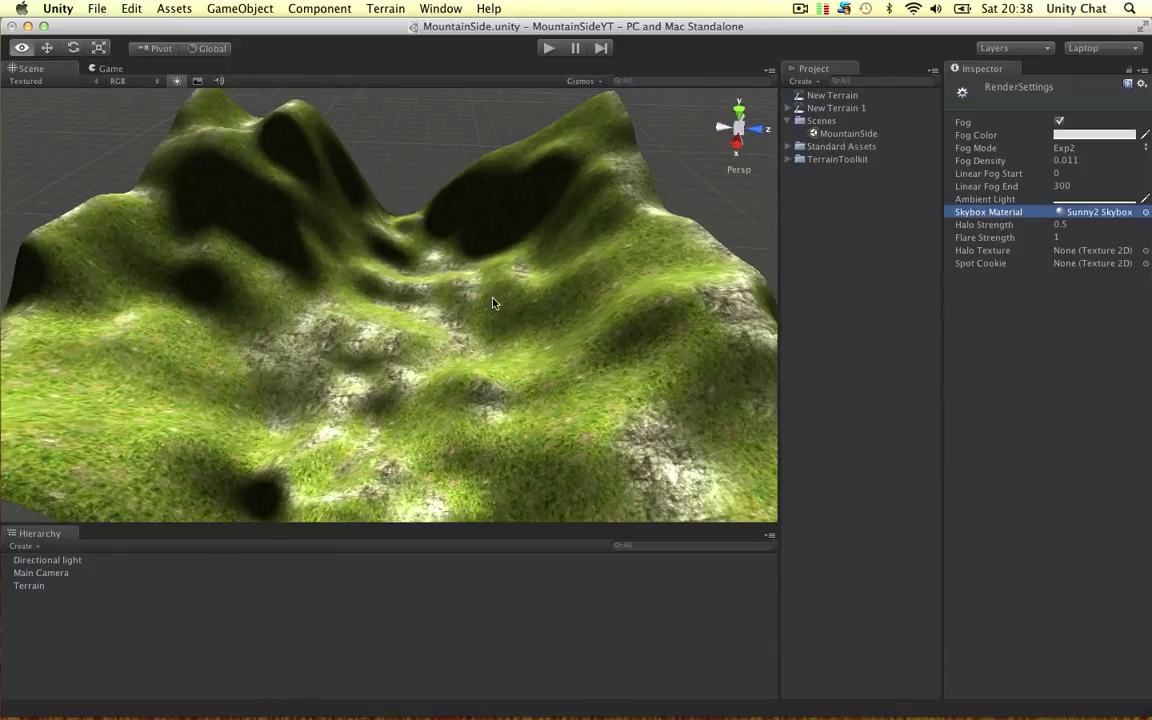
click(198, 81)
scroll(398, 234, down, 10)
alt+drag(448, 198, 445, 291)
scroll(445, 291, up, 5)
alt+drag(496, 211, 543, 249)
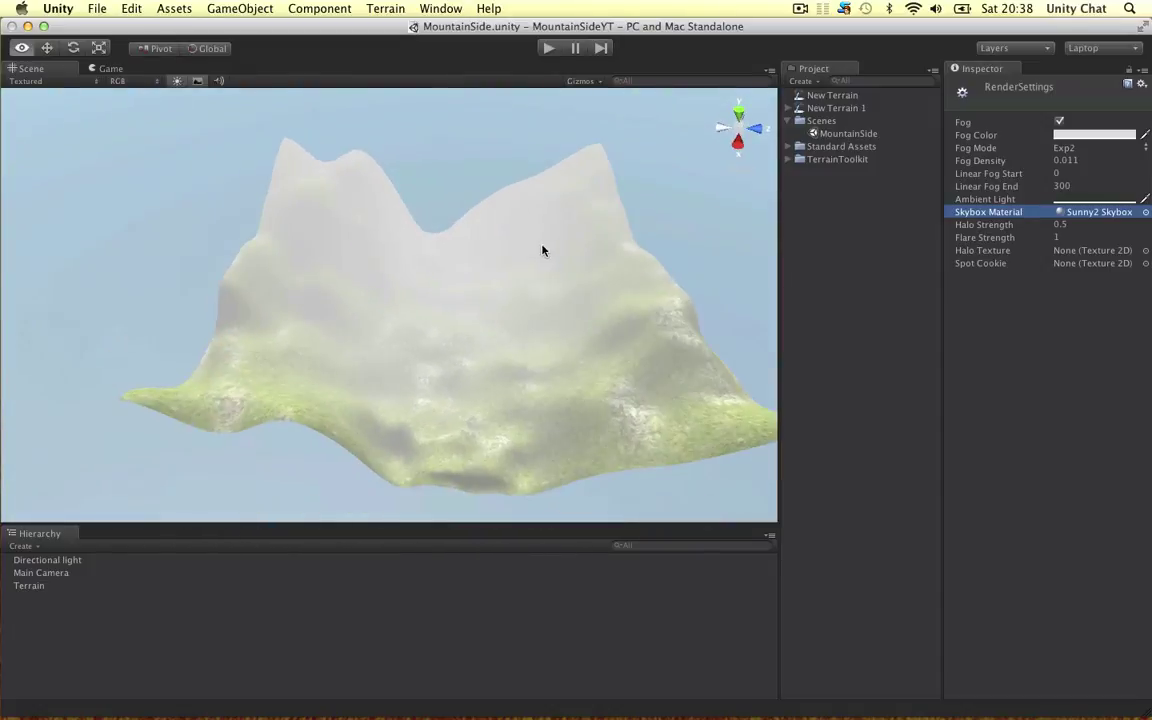
click(197, 81)
- Select the terrain and use the Raise / Lower Terrain brush to reshape the right-hand mountain's inner slope beside the far gap
alt+drag(360, 198, 470, 225)
click(473, 359)
click(968, 240)
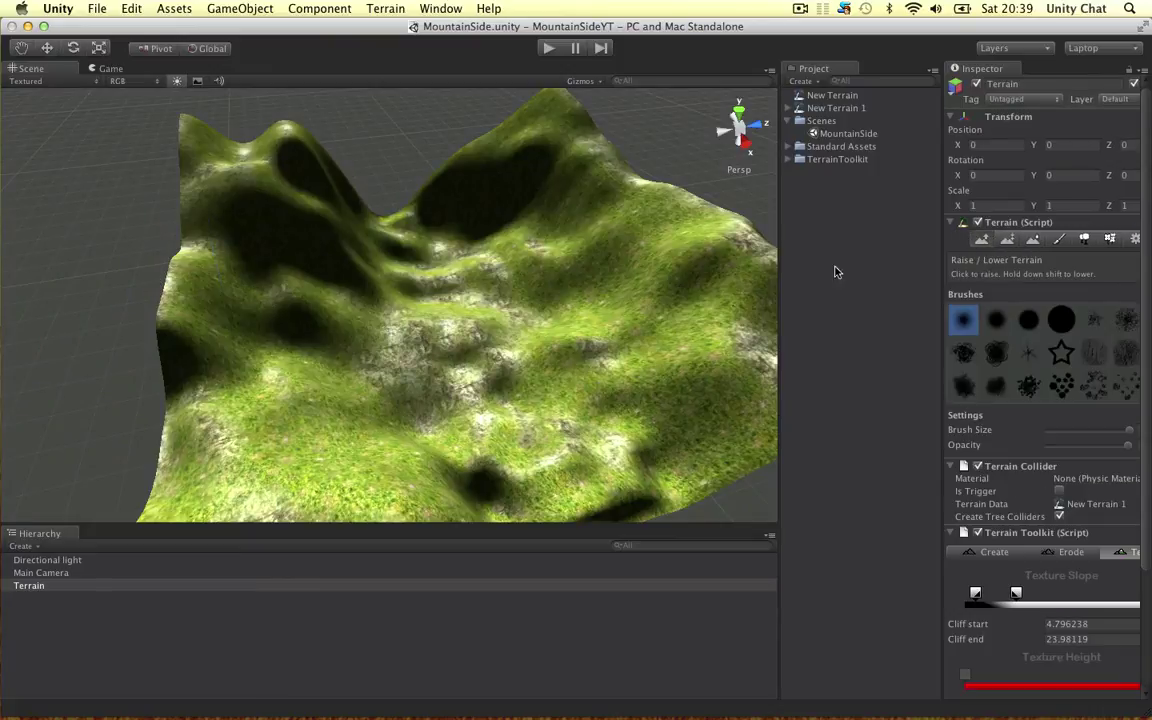
mouse_move(588, 267)
alt+mouse_down()
mouse_move(334, 340)
mouse_move(489, 347)
alt+mouse_up()
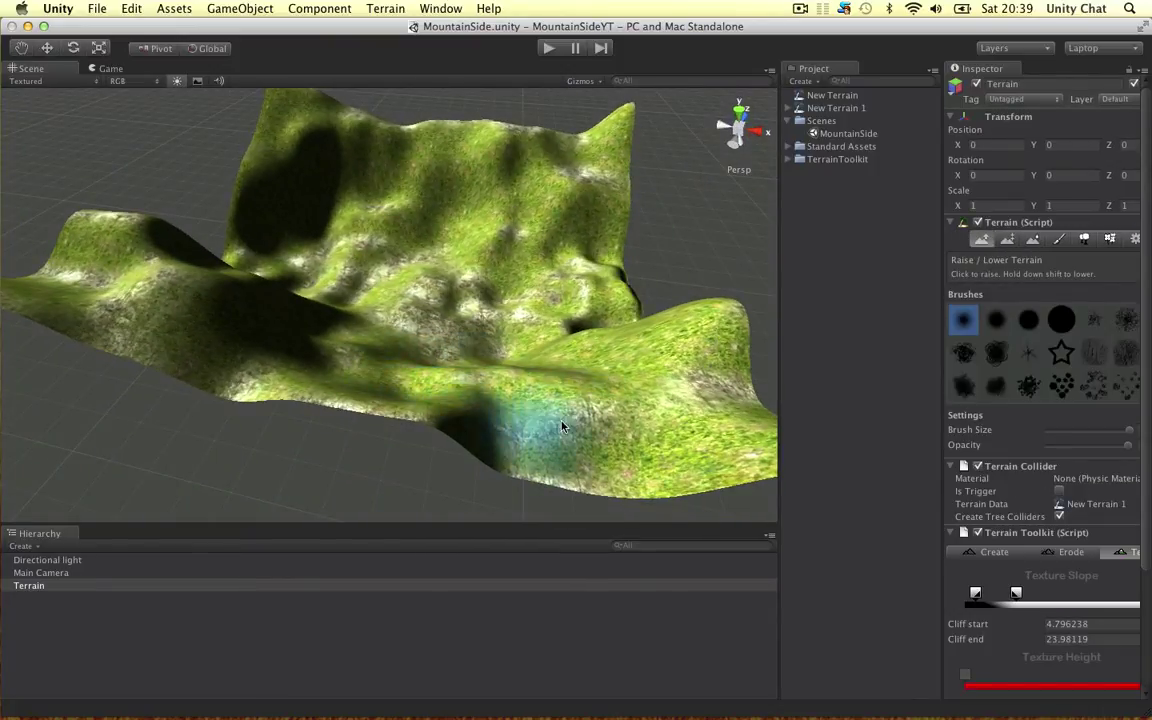
mouse_move(386, 380)
alt+mouse_down()
mouse_move(125, 322)
mouse_move(255, 230)
alt+mouse_up()
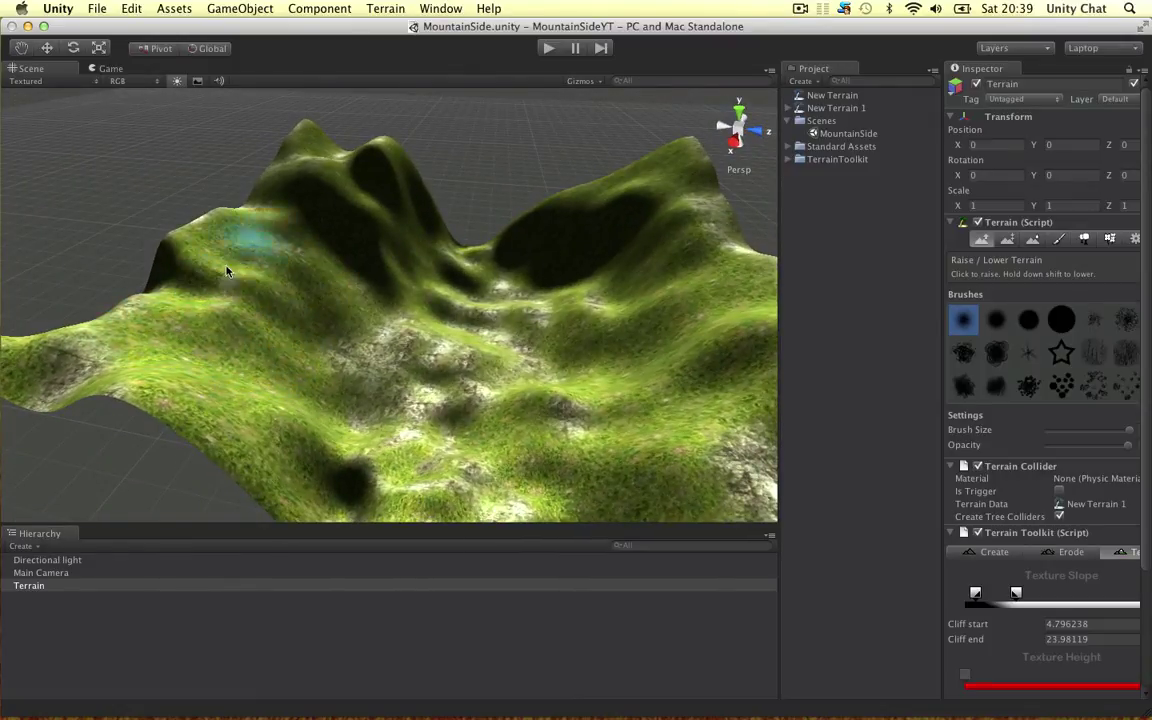
alt+drag(94, 317, 425, 328)
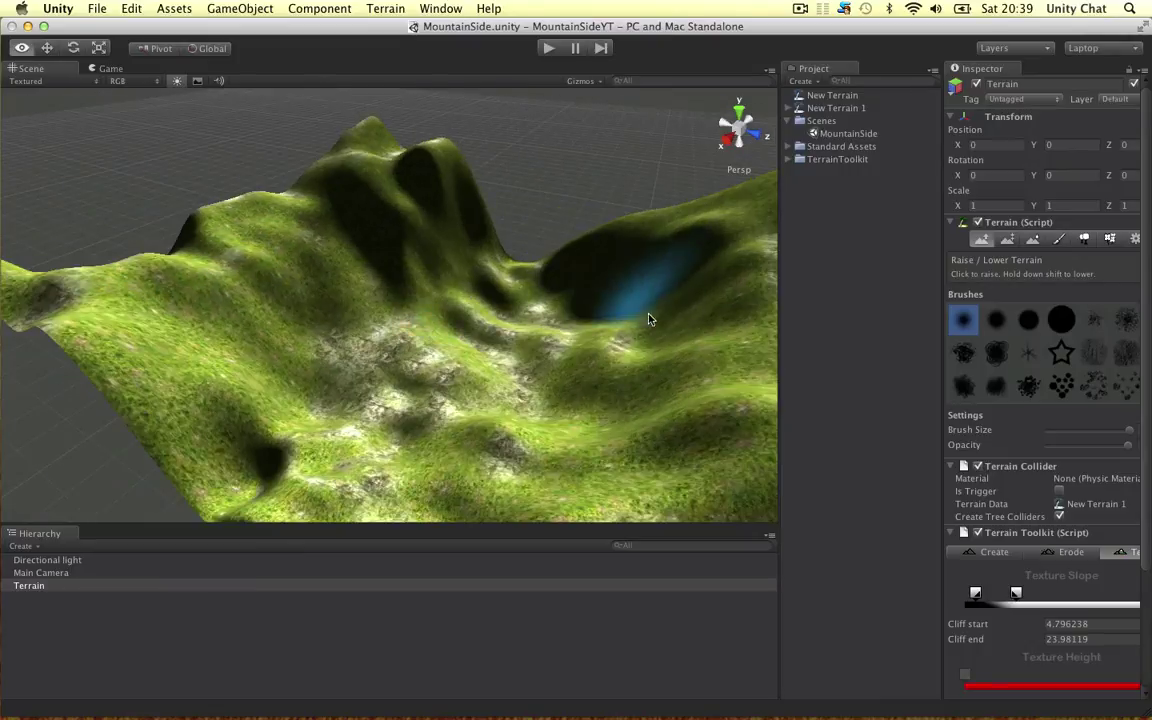
mouse_move(643, 303)
alt+mouse_down()
mouse_move(589, 321)
mouse_move(452, 218)
alt+mouse_up()
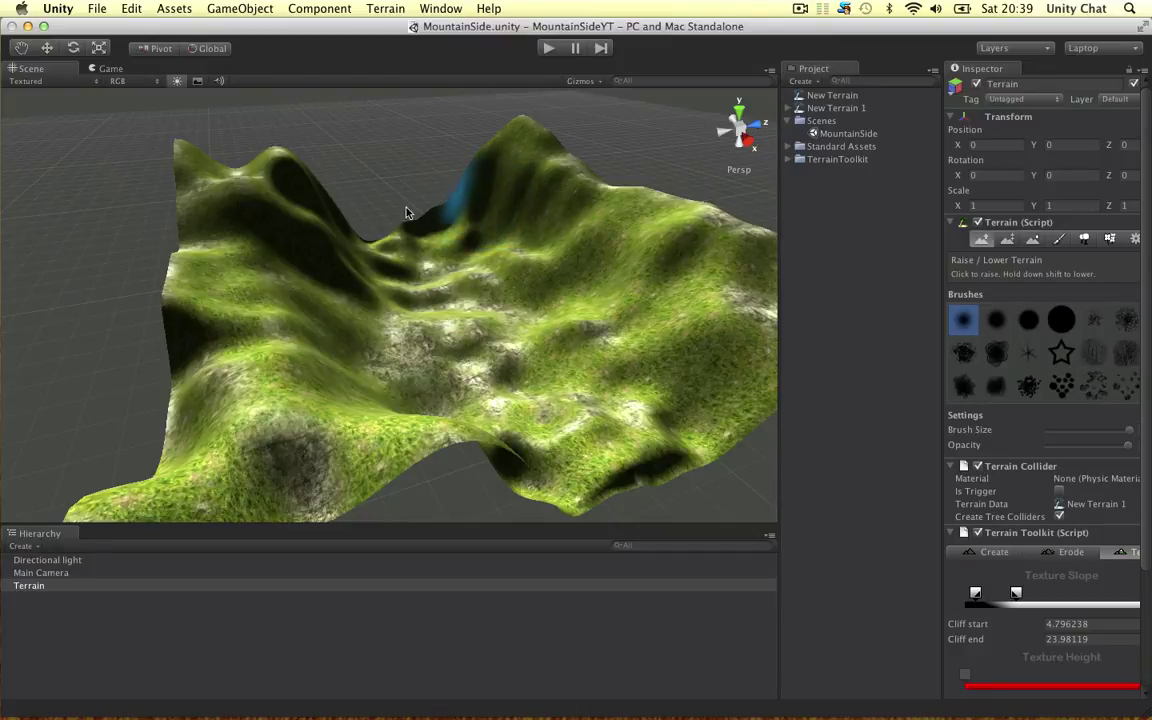
- Examine the reshaped terrain from all around, including the valley floor, both mountains and the outer edges
mouse_move(398, 215)
alt+mouse_down()
mouse_move(440, 252)
mouse_move(396, 231)
mouse_move(367, 235)
mouse_move(434, 182)
mouse_move(219, 398)
alt+mouse_up()
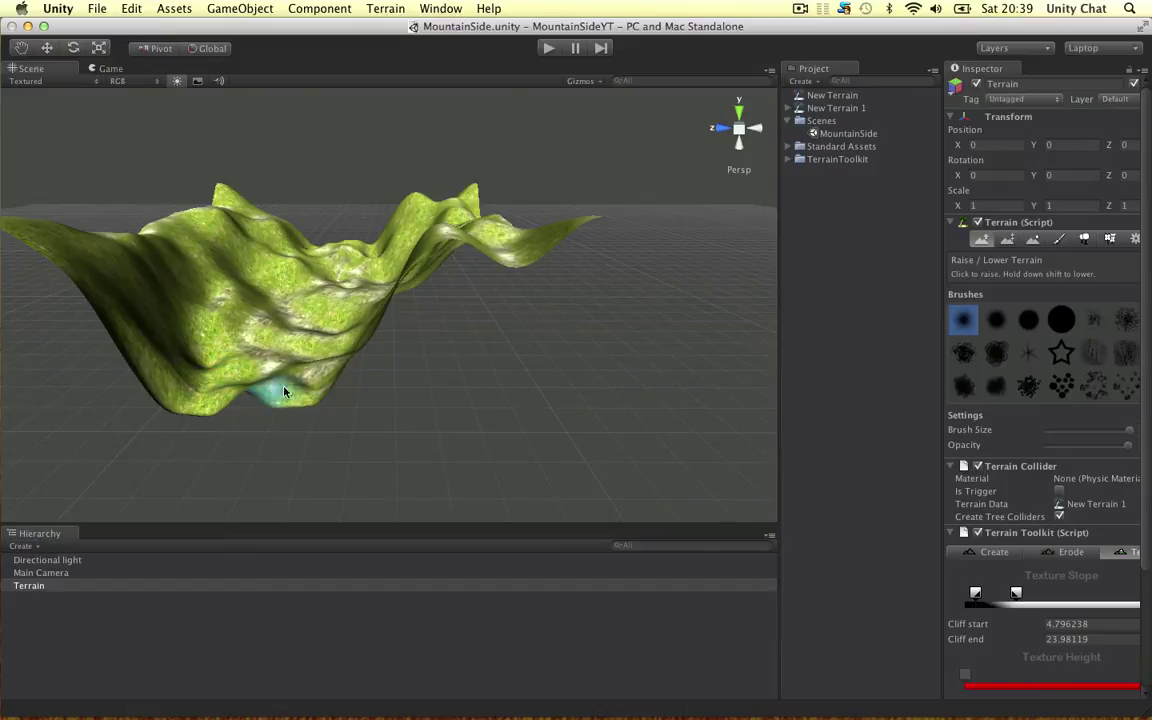
mouse_move(225, 370)
alt+mouse_down()
mouse_move(547, 375)
mouse_move(419, 360)
alt+mouse_up()
mouse_move(193, 398)
alt+mouse_down()
mouse_move(525, 383)
mouse_move(527, 410)
alt+mouse_up()
mouse_move(540, 365)
alt+mouse_down()
mouse_move(535, 399)
mouse_move(604, 399)
mouse_move(540, 238)
alt+mouse_up()
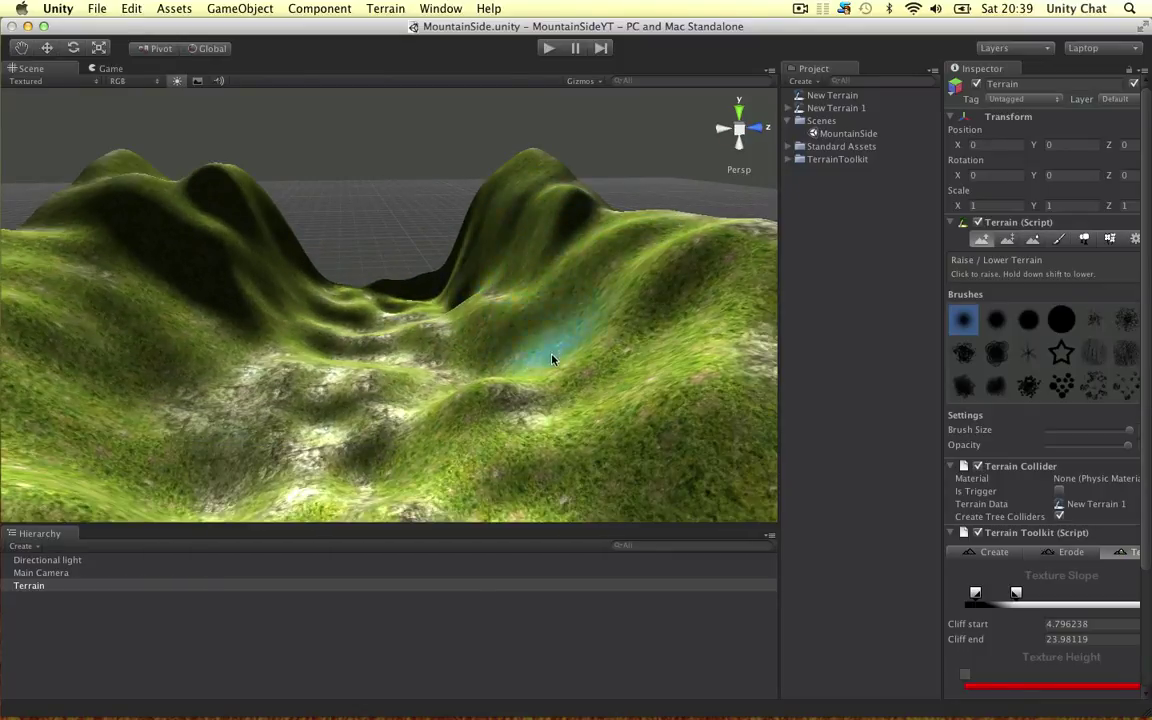
mouse_move(615, 410)
alt+mouse_down()
mouse_move(583, 408)
mouse_move(686, 381)
alt+mouse_up()
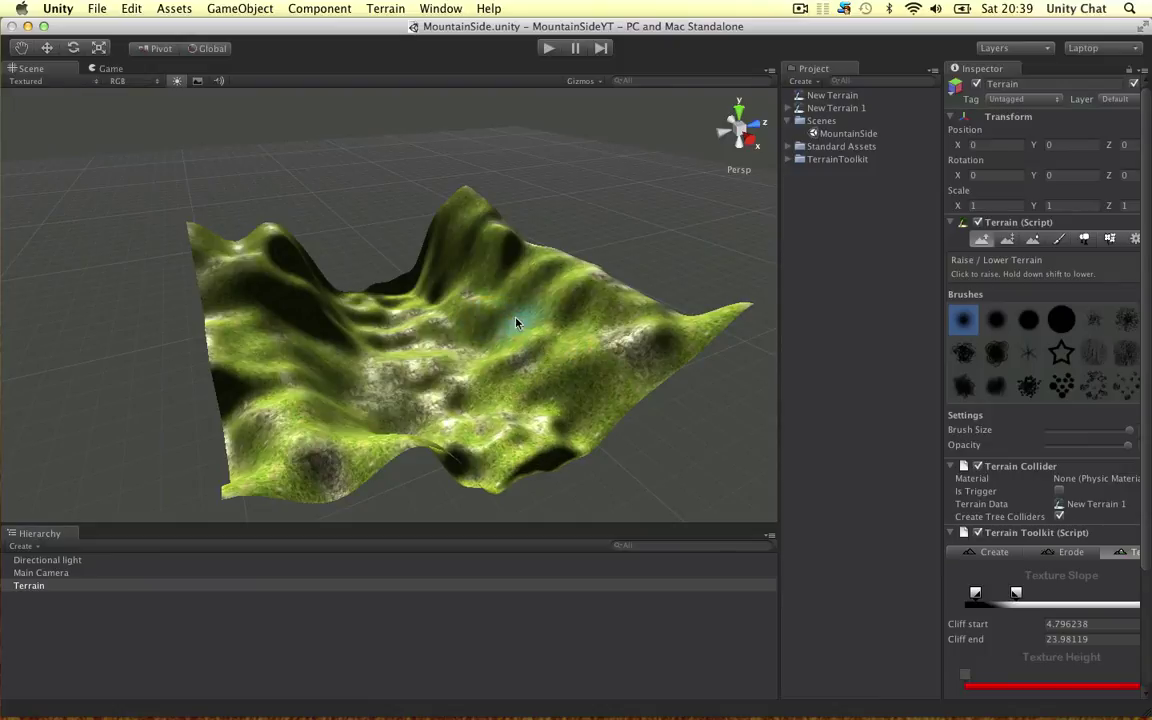
alt+drag(442, 404, 301, 400)
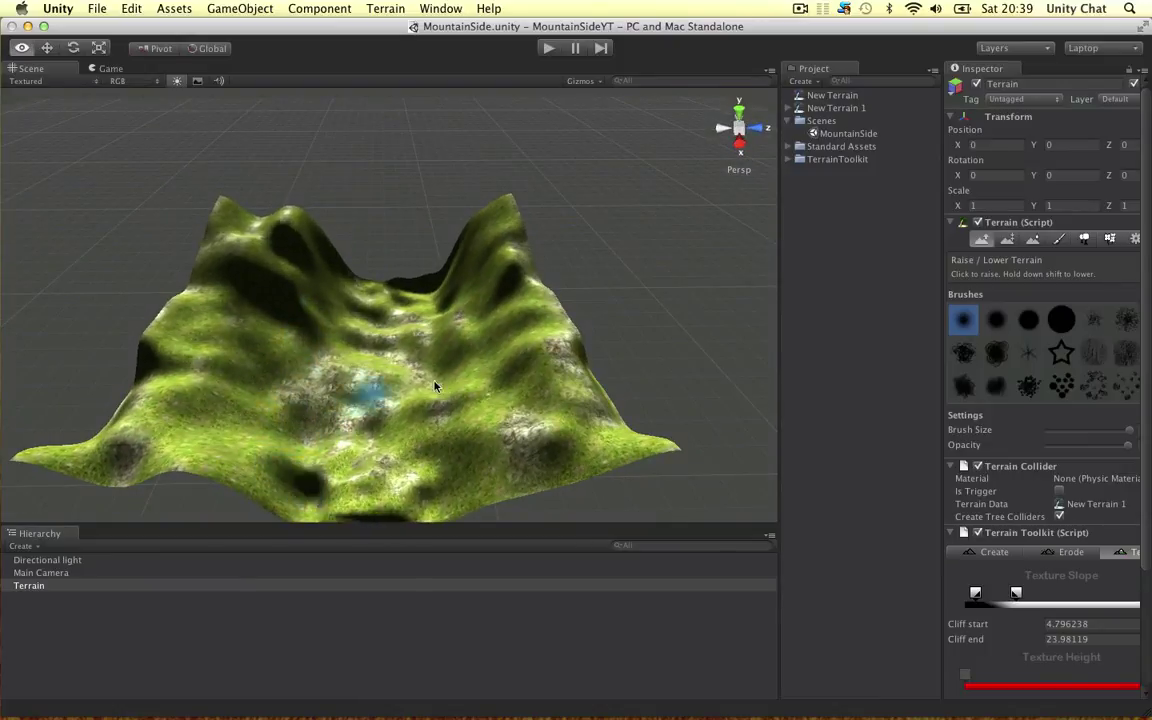
alt+drag(470, 372, 157, 311)
scroll(476, 320, down, 5)
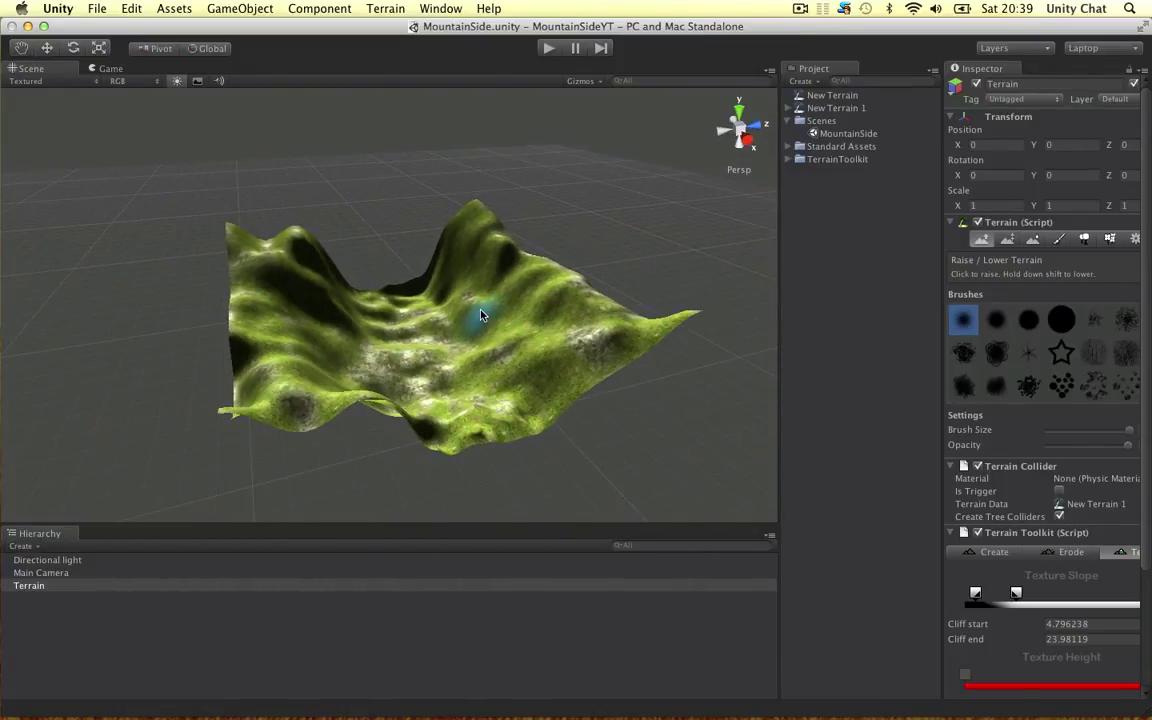
alt+drag(498, 310, 474, 339)
- Turn the skybox and fog display back on and inspect the valley both close up and from a distance
click(204, 80)
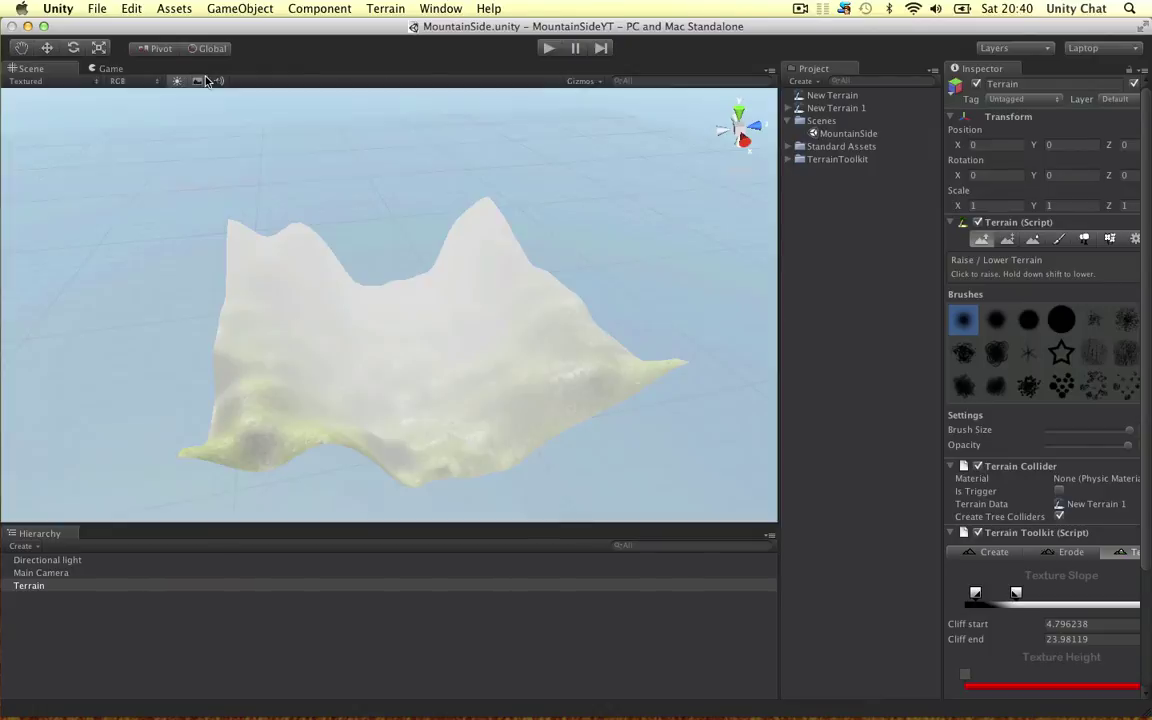
alt+drag(500, 185, 383, 185)
alt+scroll(437, 239, up, 10)
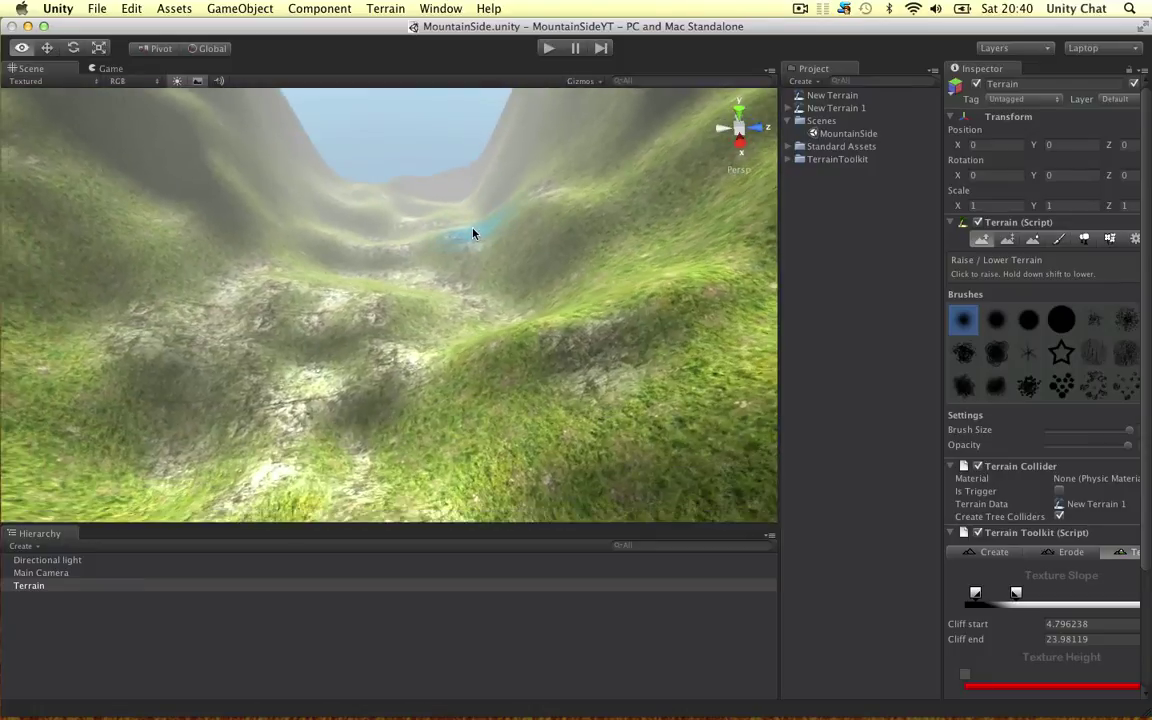
scroll(473, 233, down, 10)
mouse_move(453, 249)
alt+mouse_down()
mouse_move(427, 275)
mouse_move(450, 281)
mouse_move(460, 160)
mouse_move(457, 237)
mouse_move(440, 278)
mouse_move(422, 283)
mouse_move(442, 260)
alt+mouse_up()
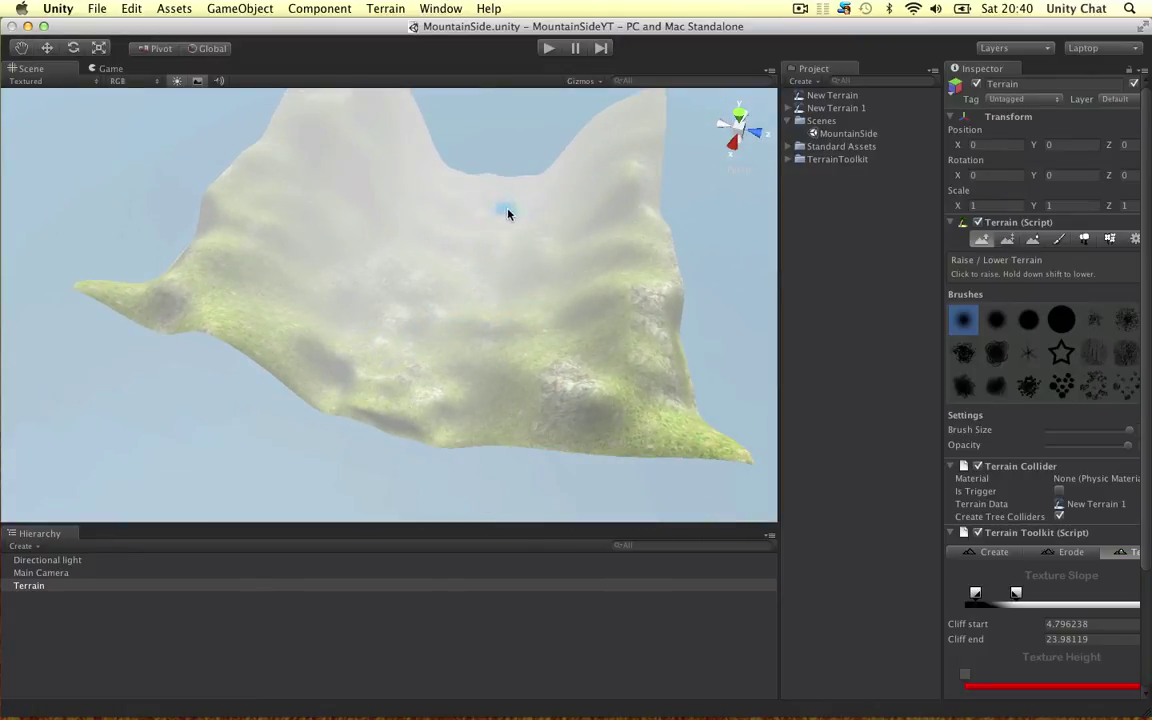
drag(514, 222, 543, 307)
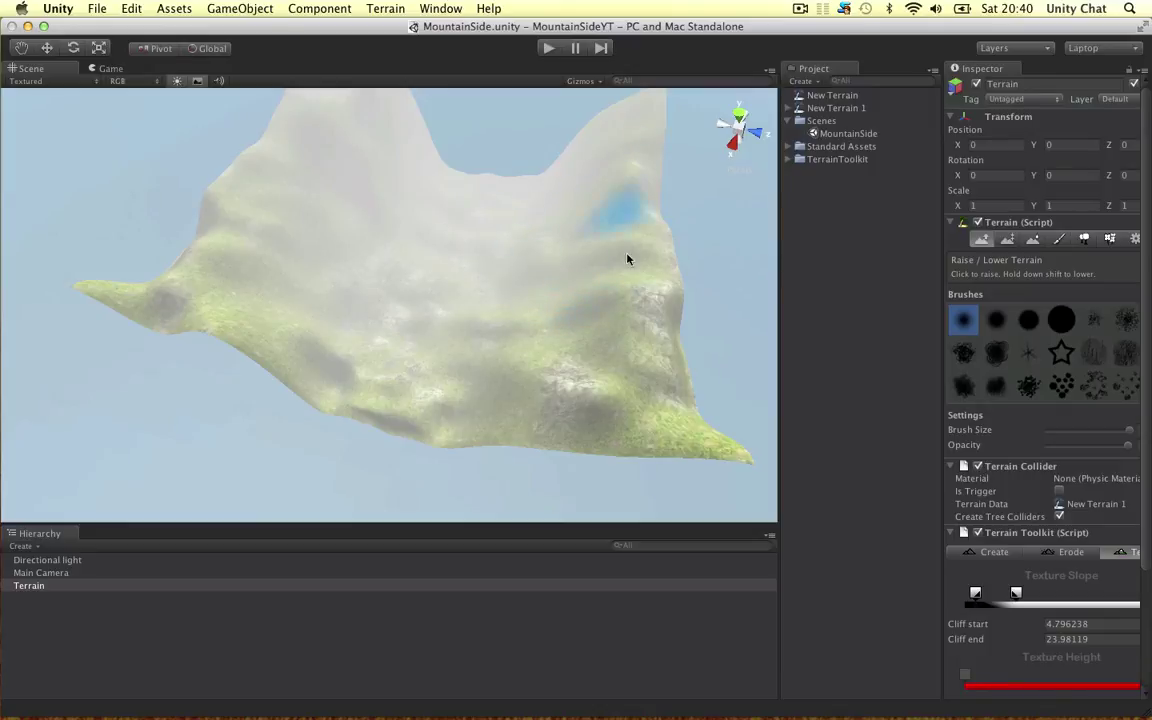